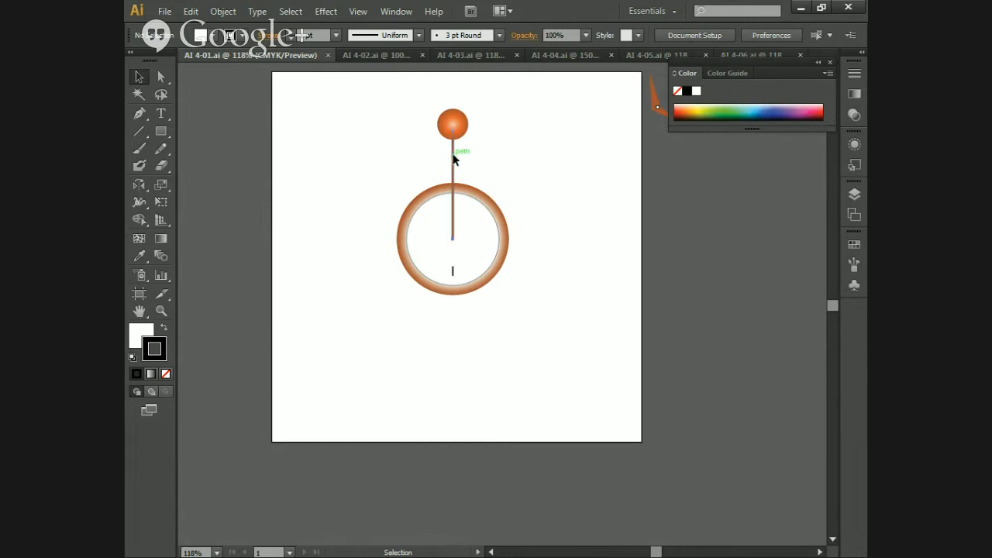
- Rotate a copy of the vertical spoke by 30° around its lower endpoint at the ring's centre
{"action": "left_click", "coordinate": [454, 157]}
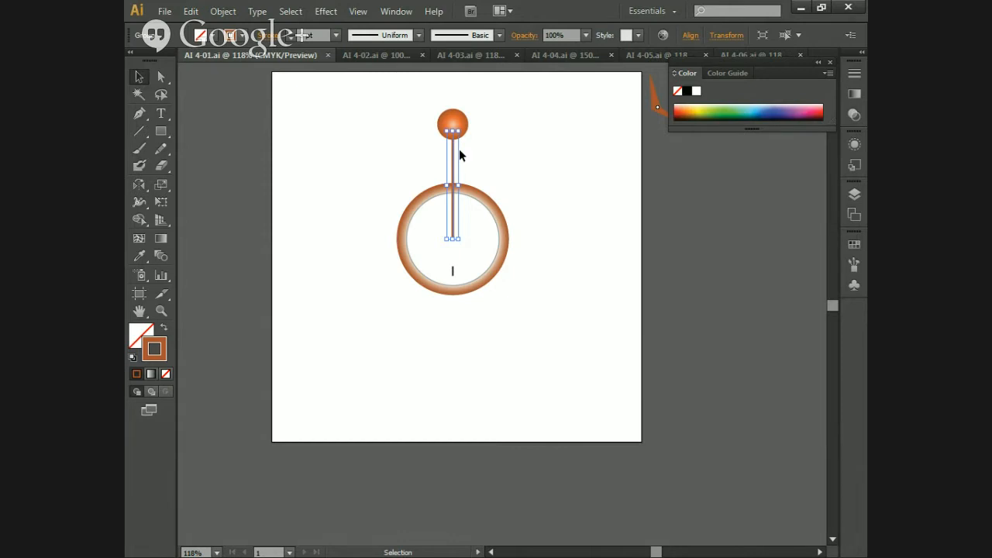
{"action": "left_click", "coordinate": [142, 189]}
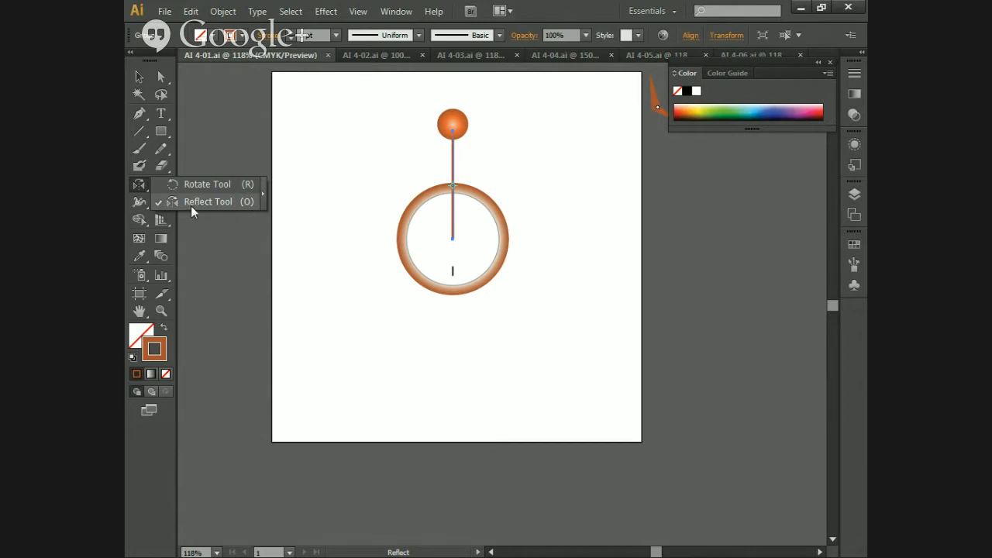
{"action": "left_click", "coordinate": [183, 203]}
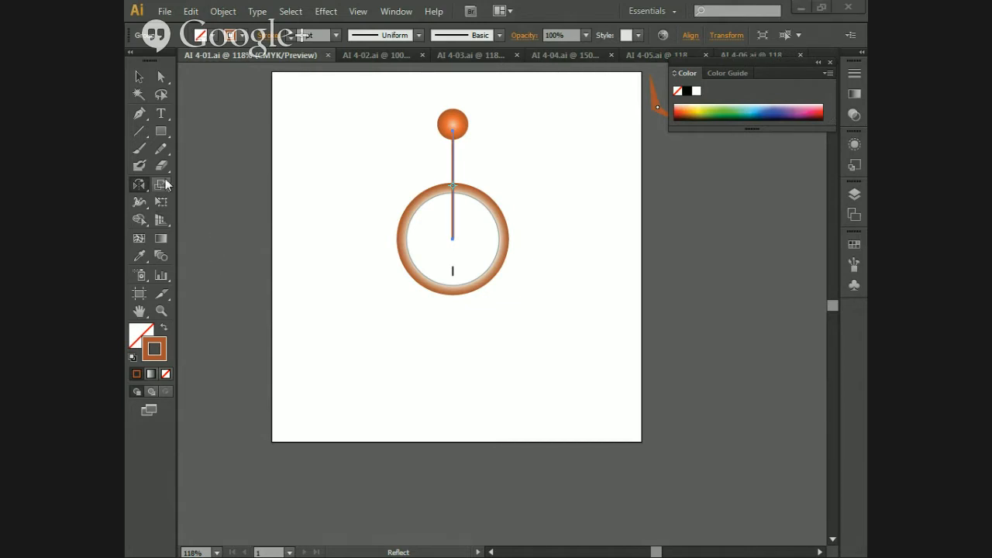
{"action": "left_click", "coordinate": [169, 186]}
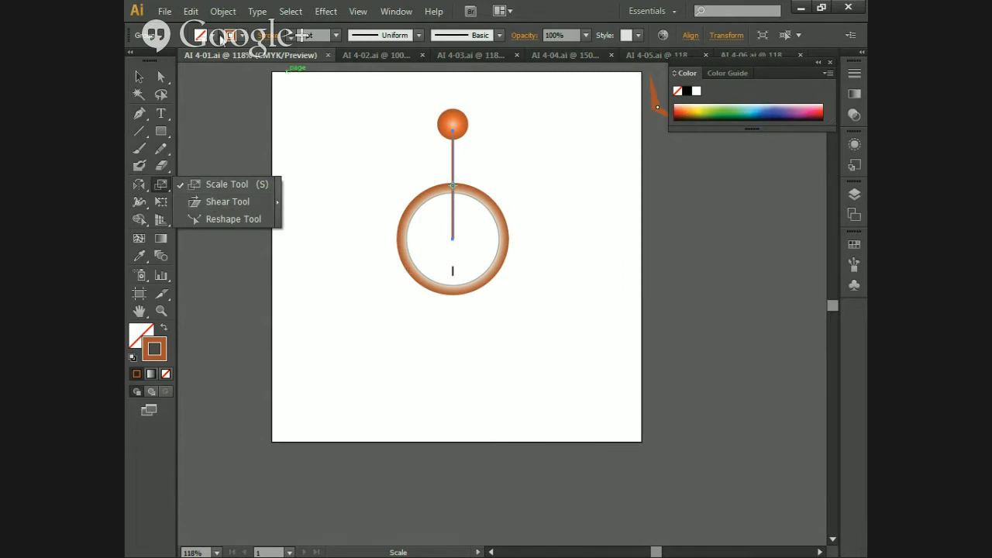
{"action": "left_click", "coordinate": [161, 80]}
{"action": "left_click", "coordinate": [161, 80]}
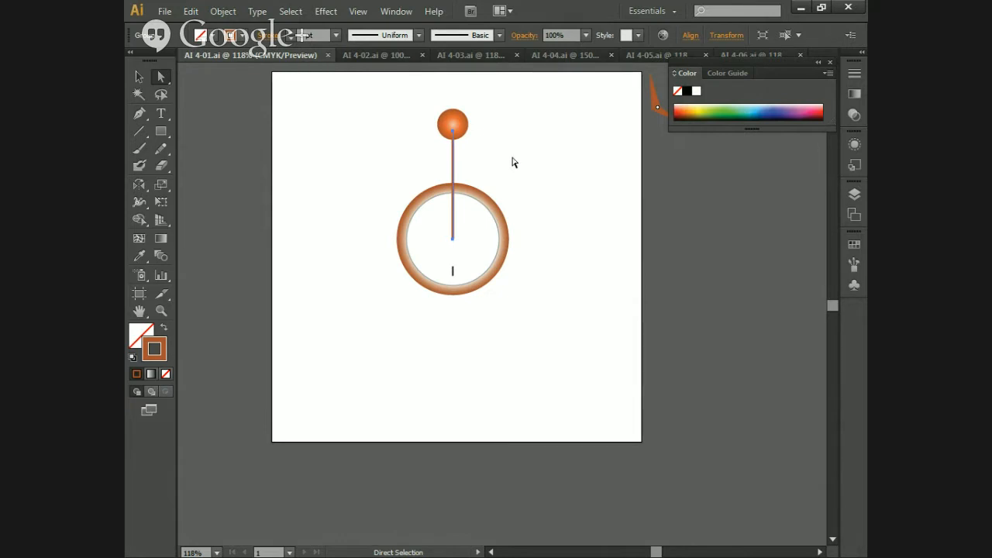
{"action": "left_click", "coordinate": [454, 240]}
{"action": "key", "text": "r"}
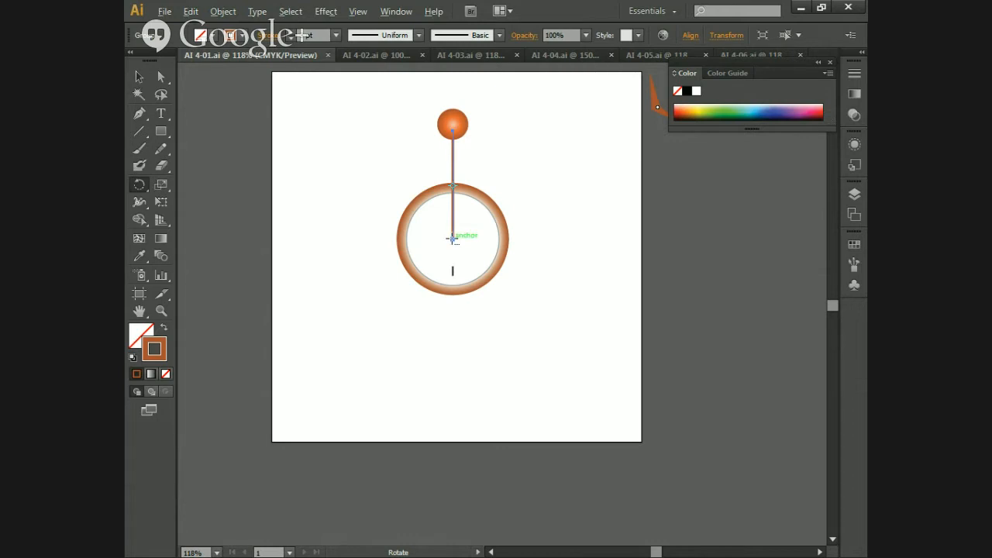
{"action": "left_click", "coordinate": [452, 238], "text": "alt"}
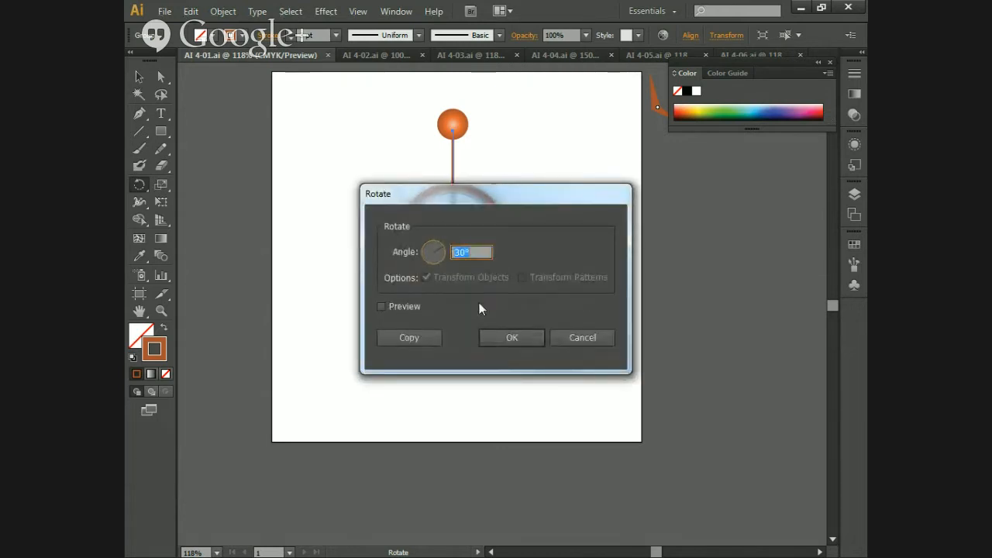
{"action": "left_click", "coordinate": [422, 341]}
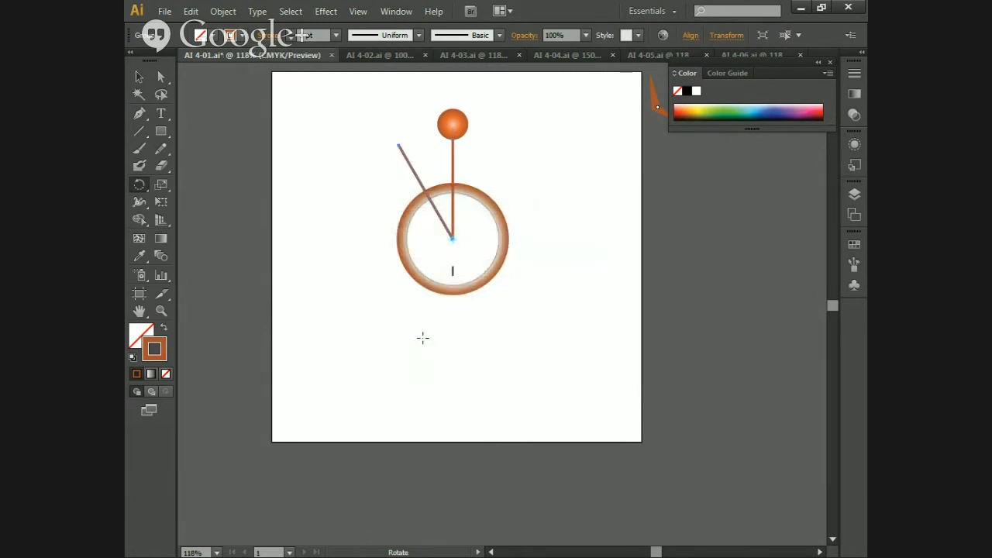
- Repeat the 30° spoke copy ten more times to complete a full circle of twelve spokes
{"action": "key", "text": "a"}
{"action": "key", "text": "ctrl+d"}
{"action": "key", "text": "ctrl+d"}
{"action": "key", "text": "ctrl+d"}
{"action": "key", "text": "ctrl+d"}
{"action": "key", "text": "ctrl+d"}
{"action": "key", "text": "ctrl+d"}
{"action": "key", "text": "ctrl+d"}
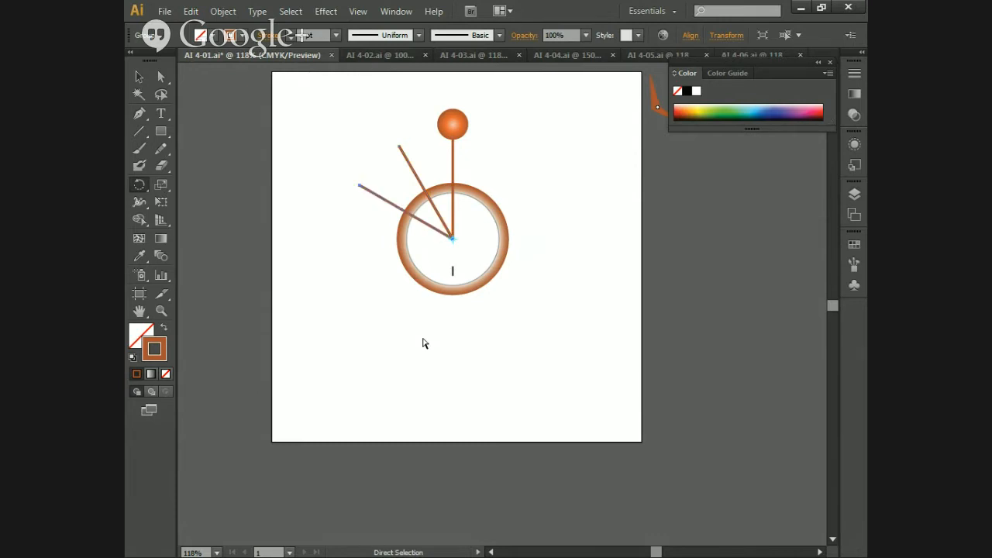
{"action": "key", "text": "ctrl+d"}
{"action": "key", "text": "ctrl+d"}
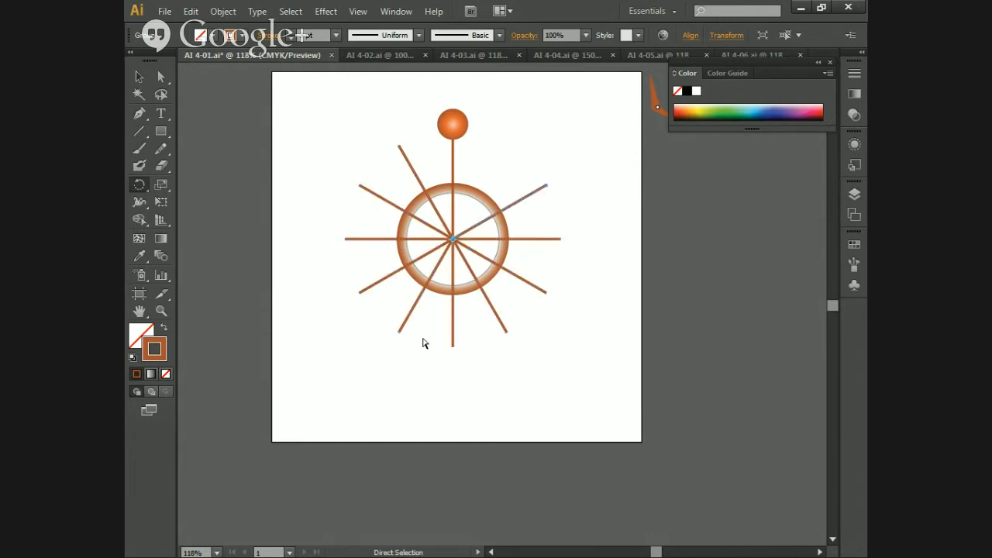
{"action": "key", "text": "ctrl+d"}
{"action": "key", "text": "r"}
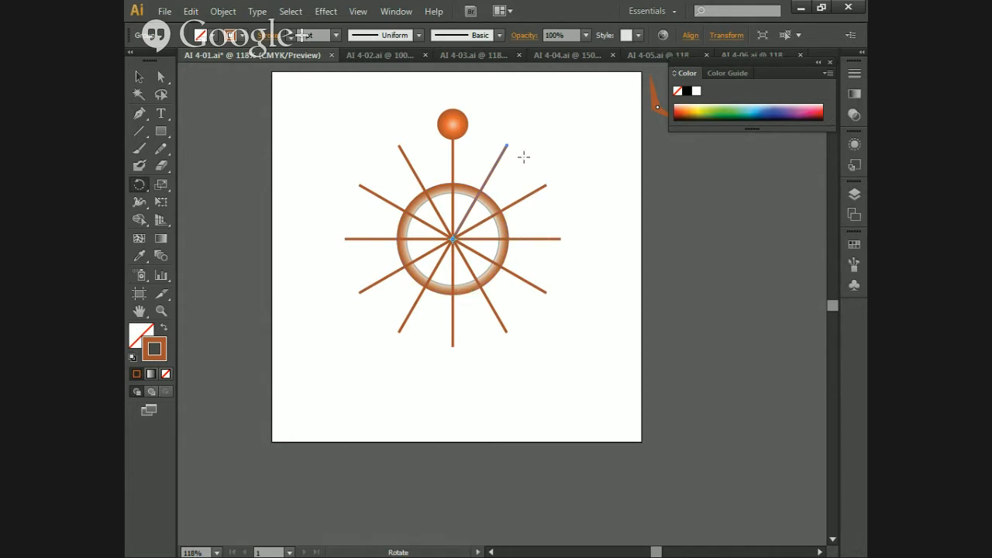
{"action": "key", "text": "v"}
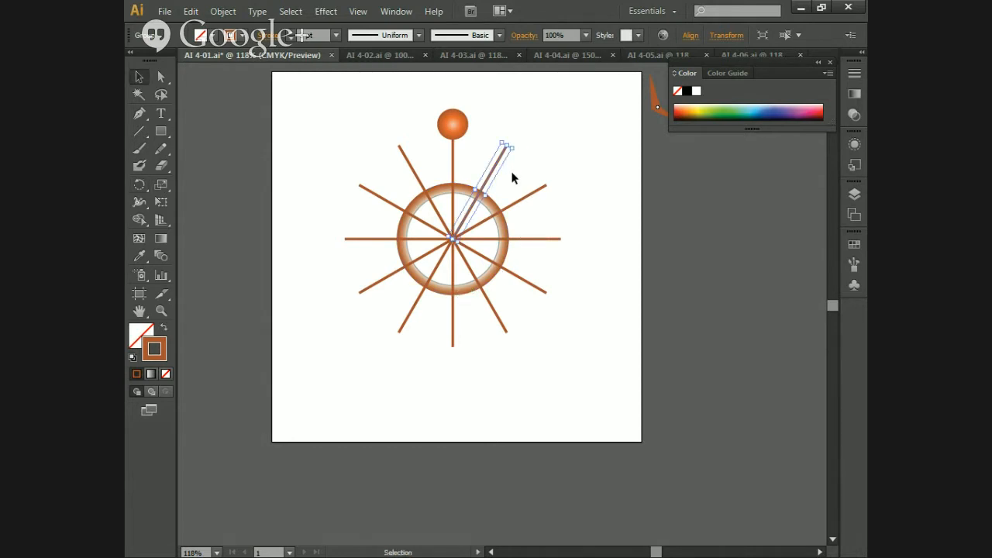
{"action": "left_click", "coordinate": [513, 180]}
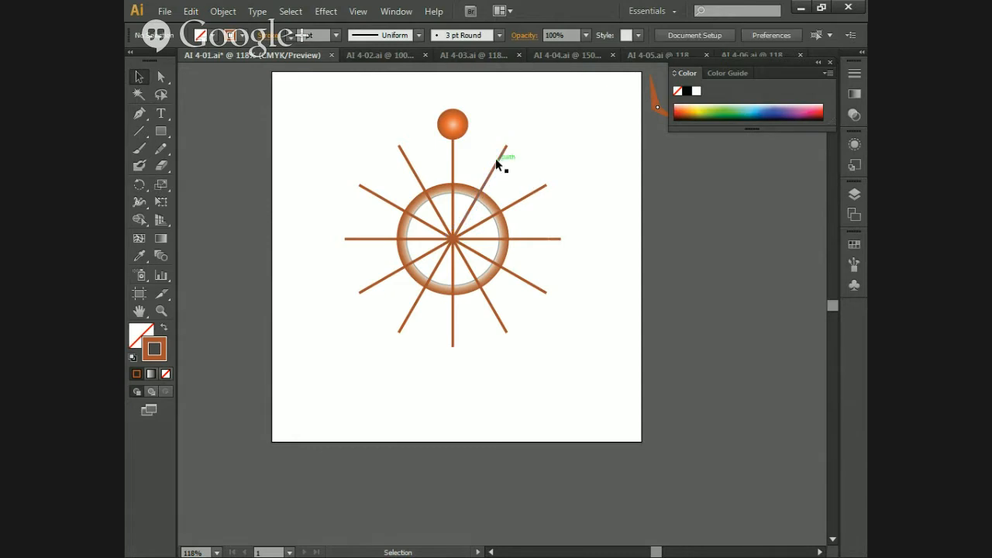
- Group the eleven copied spokes, leaving out the original vertical one
{"action": "left_click", "coordinate": [495, 158]}
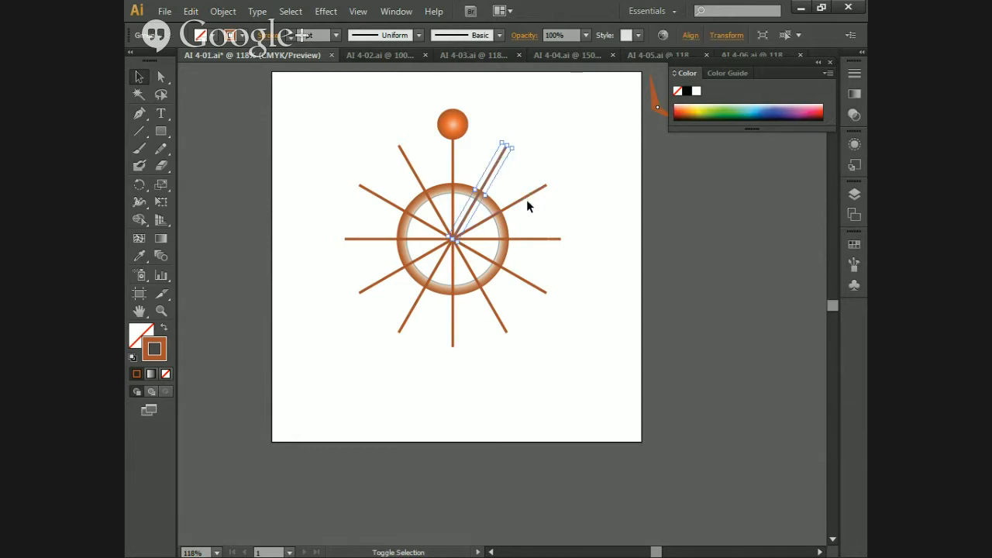
{"action": "left_click", "coordinate": [527, 197], "text": "shift"}
{"action": "left_click", "coordinate": [529, 239], "text": "shift"}
{"action": "left_click", "coordinate": [516, 275], "text": "shift"}
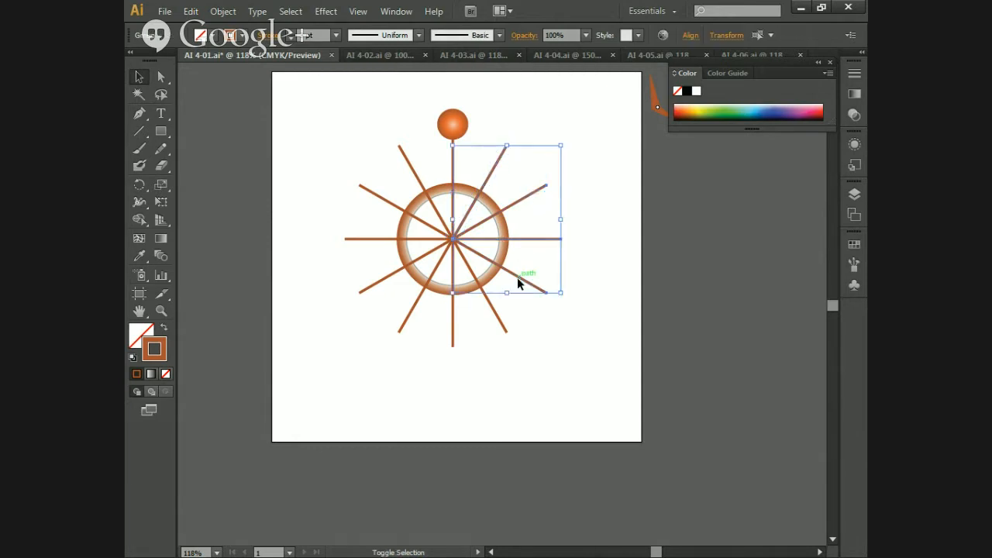
{"action": "left_click", "coordinate": [496, 314], "text": "shift"}
{"action": "left_click", "coordinate": [453, 329], "text": "shift"}
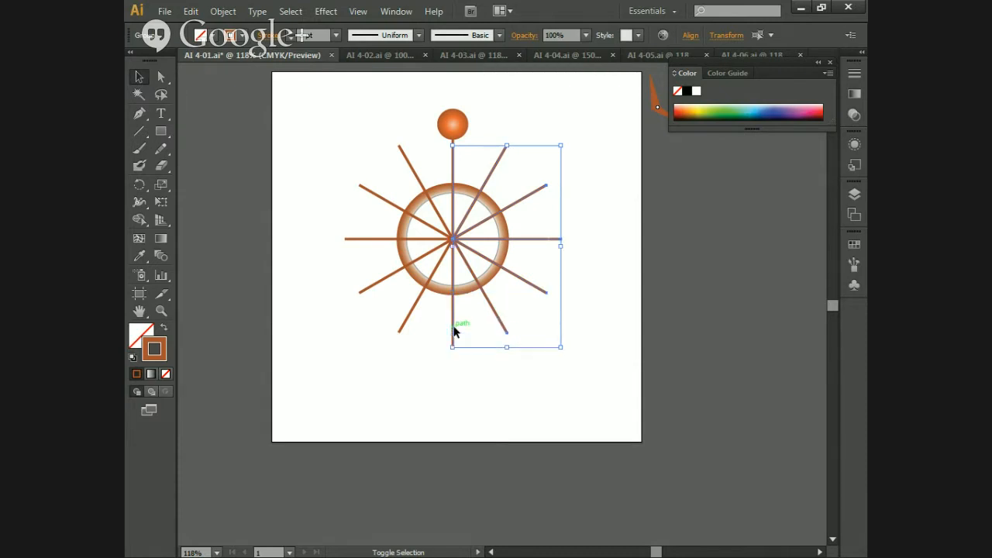
{"action": "left_click", "coordinate": [401, 325], "text": "shift"}
{"action": "left_click", "coordinate": [372, 290], "text": "shift"}
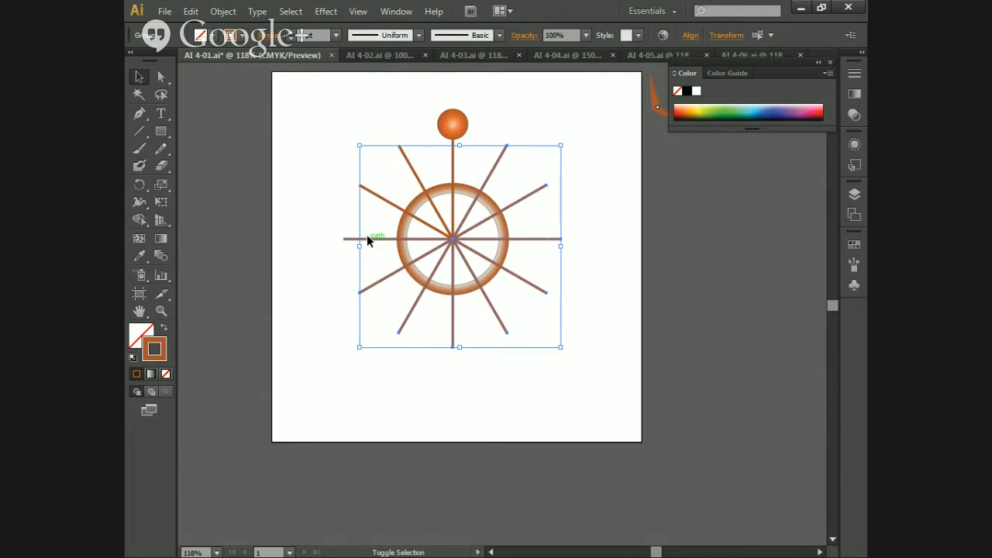
{"action": "left_click", "coordinate": [367, 234], "text": "shift"}
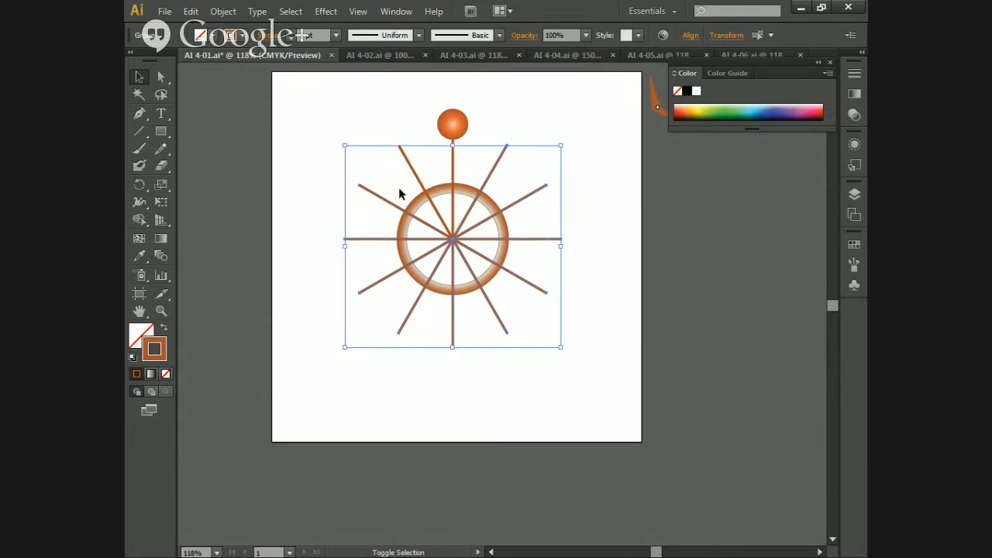
{"action": "key", "text": "a"}
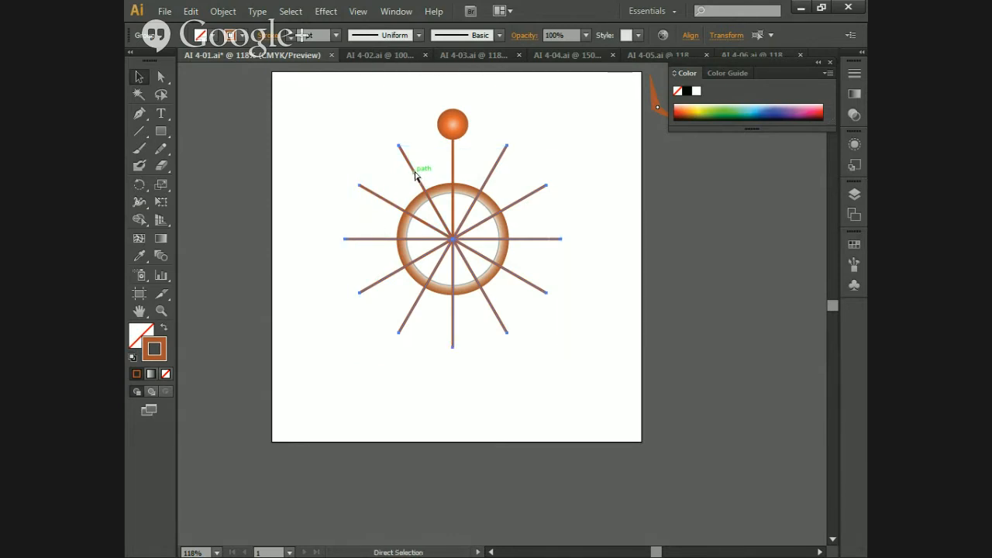
{"action": "key", "text": "v"}
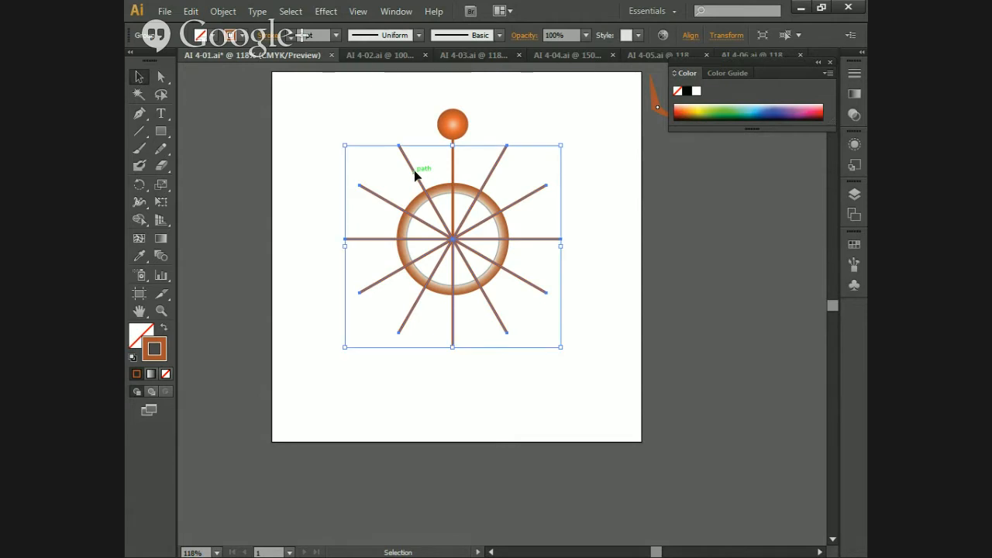
- Send the grouped spokes to the back, behind the ring and its white centre
{"action": "right_click", "coordinate": [504, 155]}
{"action": "mouse_move", "coordinate": [542, 279]}
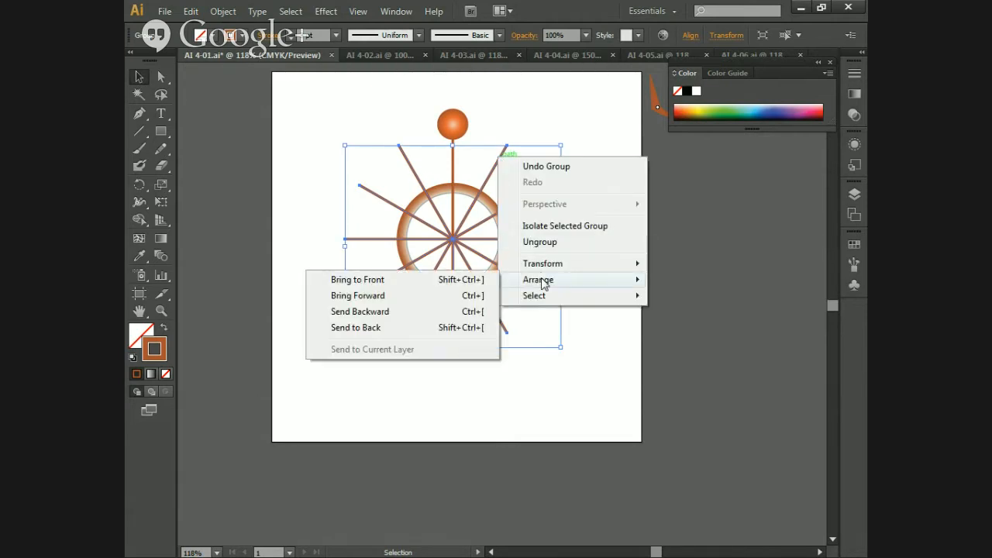
{"action": "left_click", "coordinate": [382, 328]}
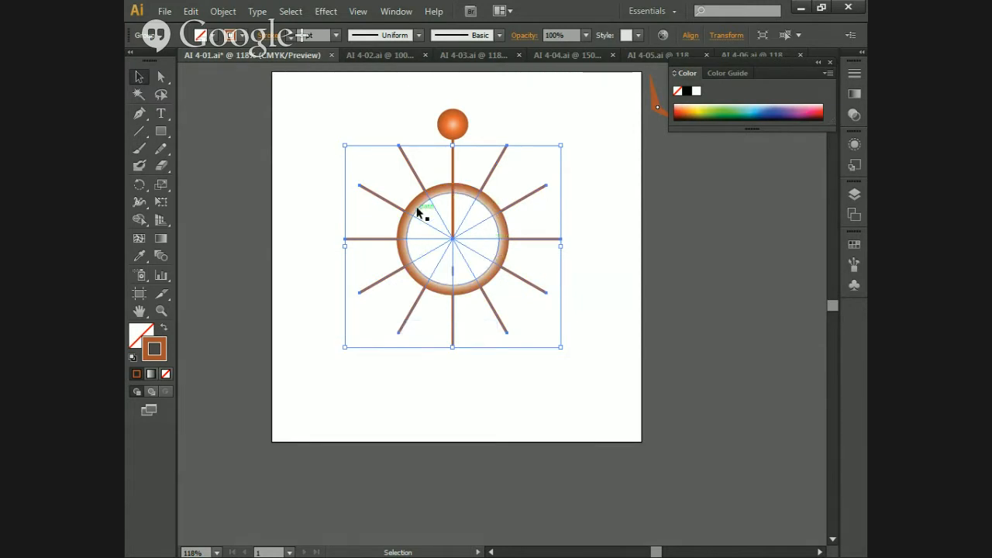
- Examine the stacked artwork in outline view, return to preview and clear the selection
{"action": "key", "text": "ctrl+y"}
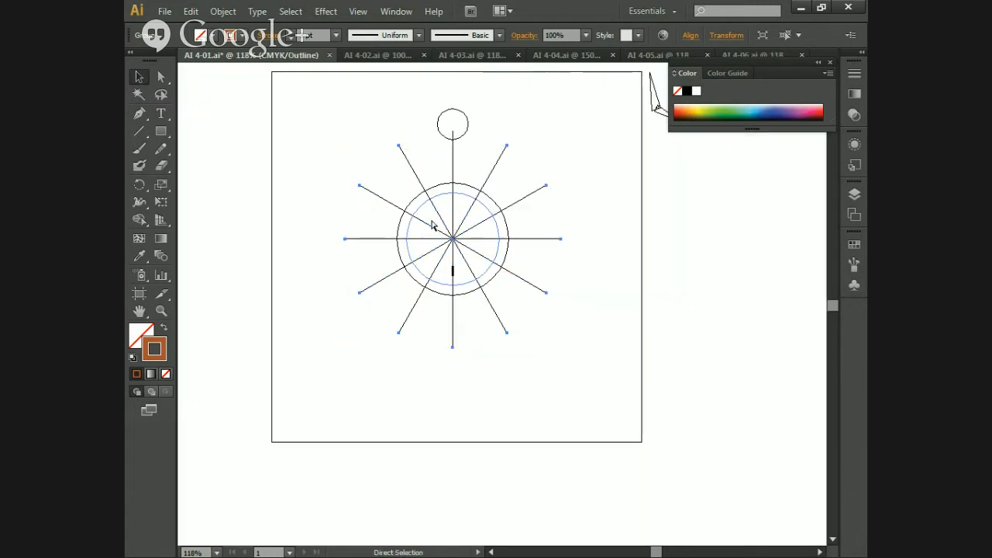
{"action": "key", "text": "a"}
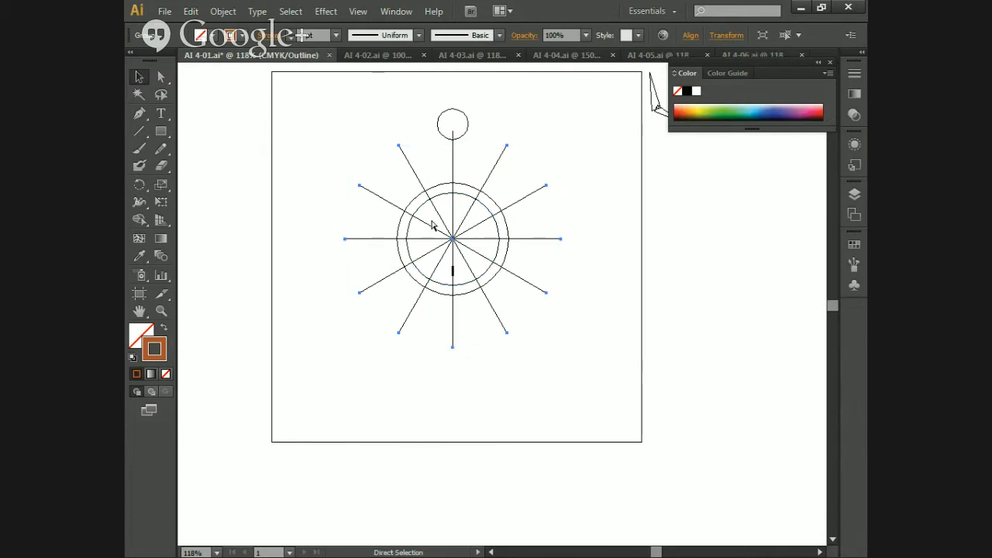
{"action": "key", "text": "ctrl+y"}
{"action": "key", "text": "v"}
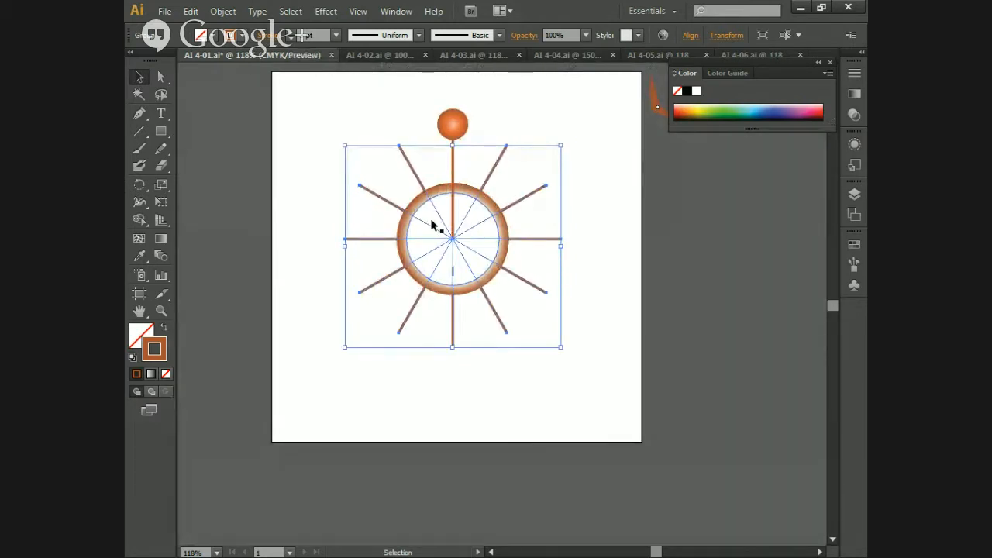
{"action": "left_click", "coordinate": [608, 235]}
- Rotate a copy of the orange ball by 30° around the centre of the ring
{"action": "left_click", "coordinate": [452, 124]}
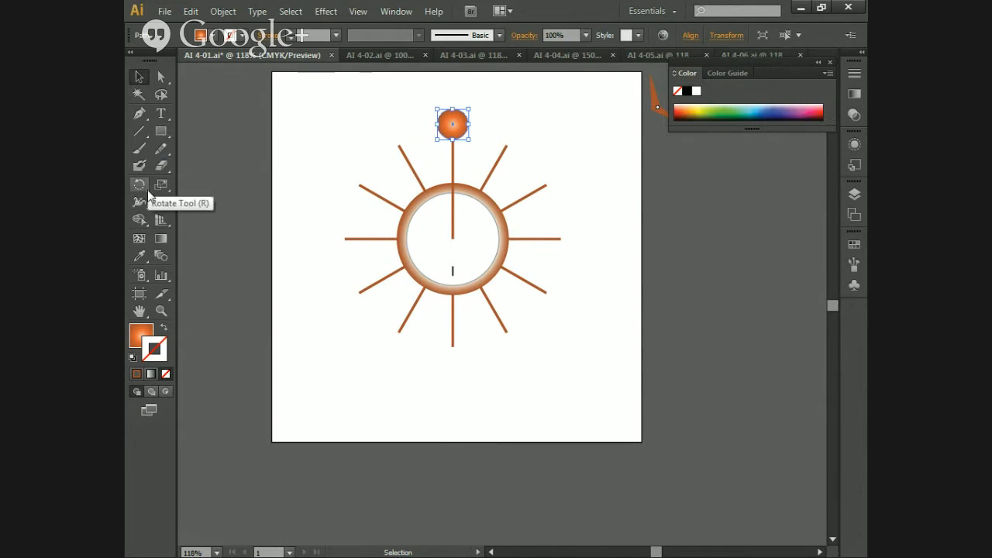
{"action": "key", "text": "r"}
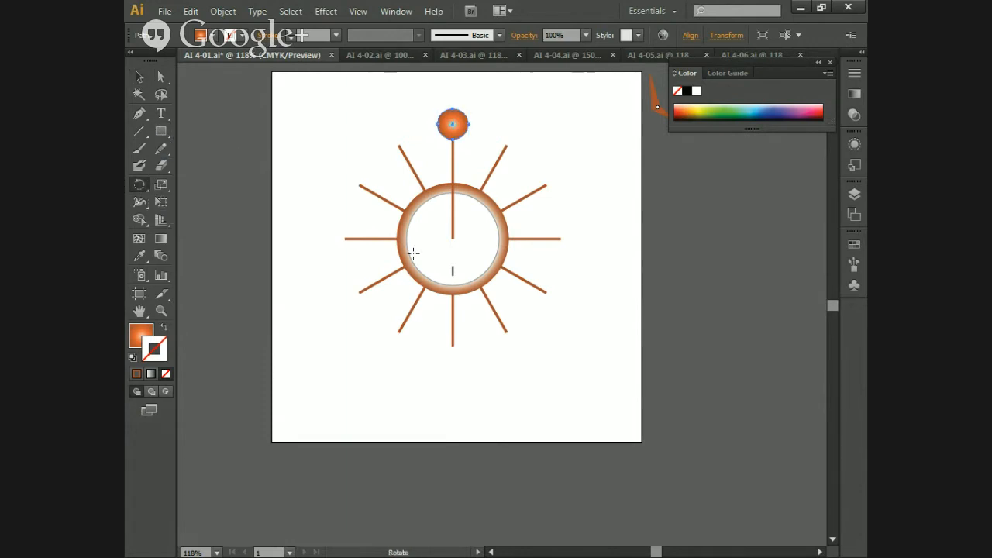
{"action": "left_click", "coordinate": [453, 238], "text": "alt"}
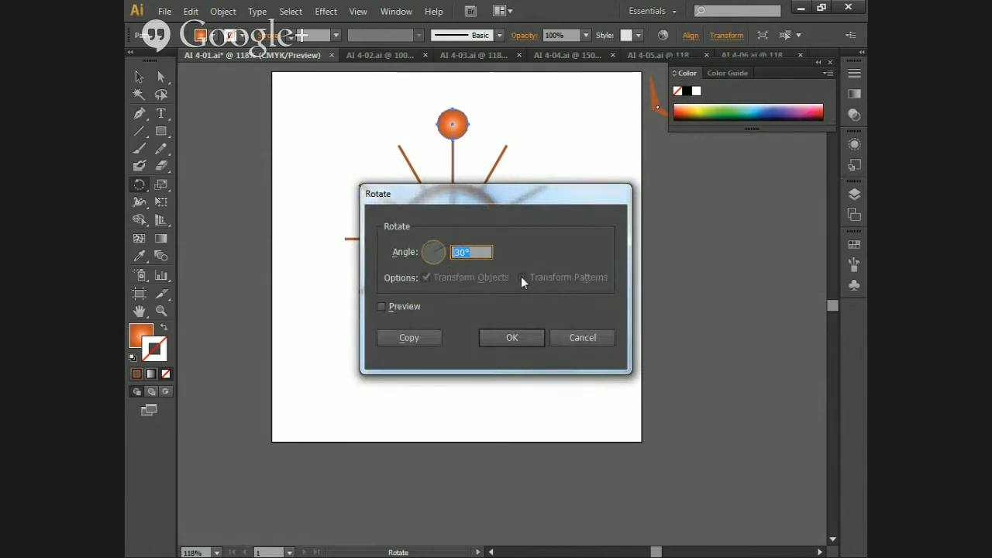
{"action": "left_click", "coordinate": [392, 337]}
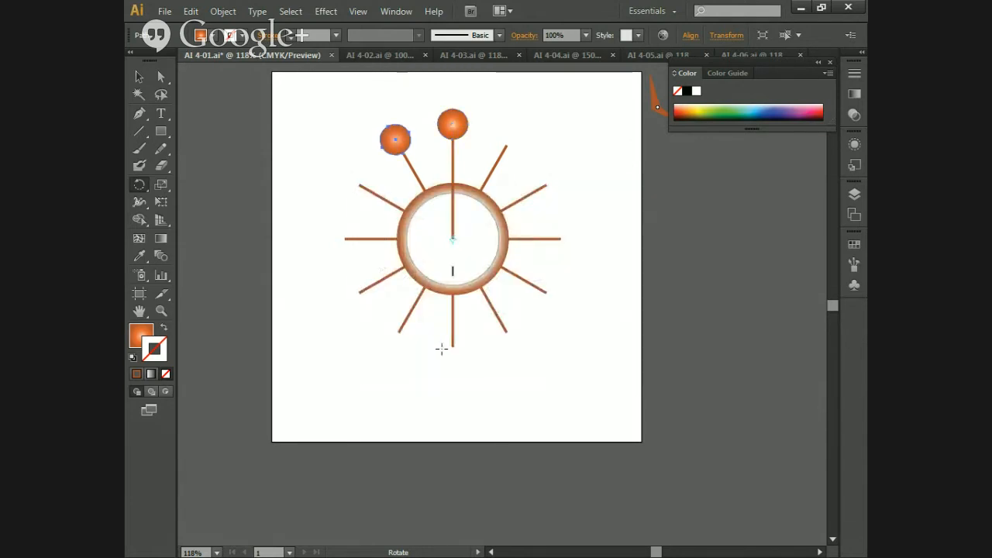
- Repeat the 30° ball copy ten more times so that every spoke ends in a ball
{"action": "key", "text": "ctrl+d"}
{"action": "key", "text": "ctrl+d"}
{"action": "key", "text": "ctrl+d"}
{"action": "key", "text": "ctrl+d"}
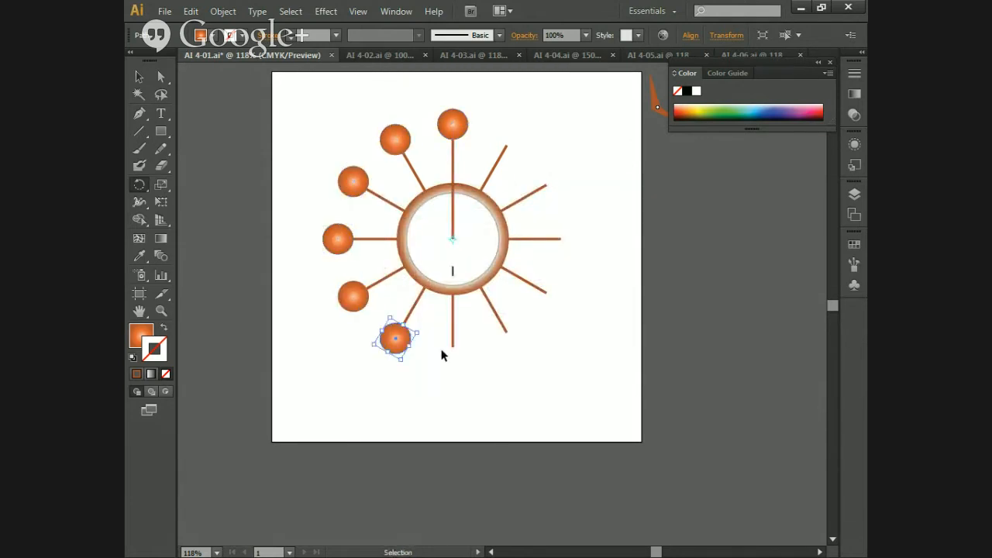
{"action": "key", "text": "ctrl+d"}
{"action": "key", "text": "ctrl+d"}
{"action": "key", "text": "ctrl+d"}
{"action": "key", "text": "ctrl+d"}
{"action": "key", "text": "ctrl+d"}
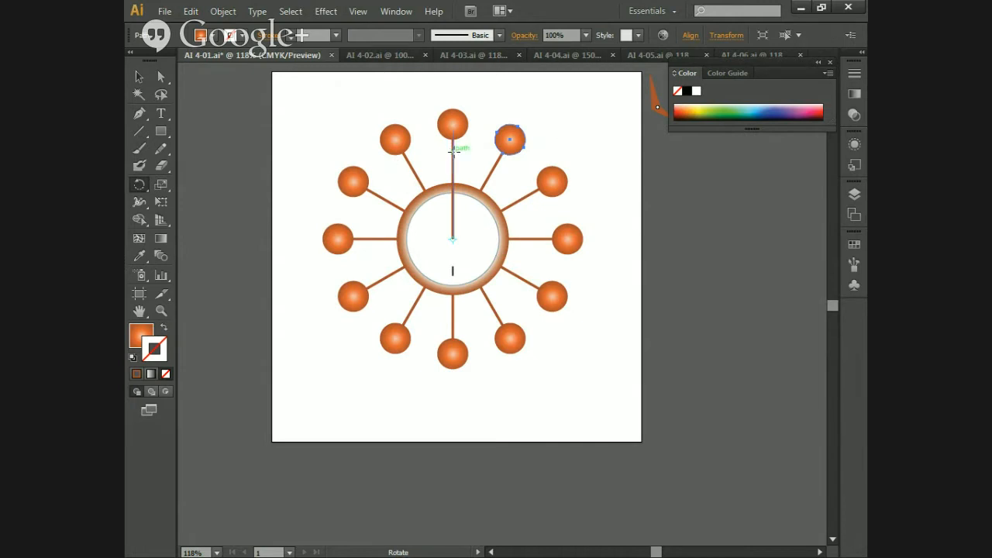
{"action": "key", "text": "v"}
{"action": "left_click", "coordinate": [491, 109]}
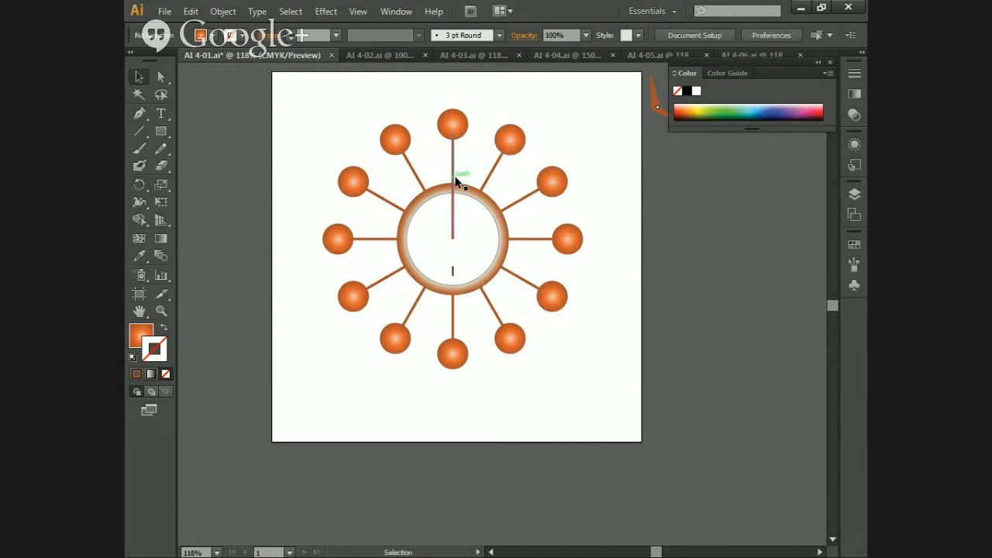
- Select the top spoke together with the group of other spokes and group them into one object
{"action": "left_click", "coordinate": [457, 181]}
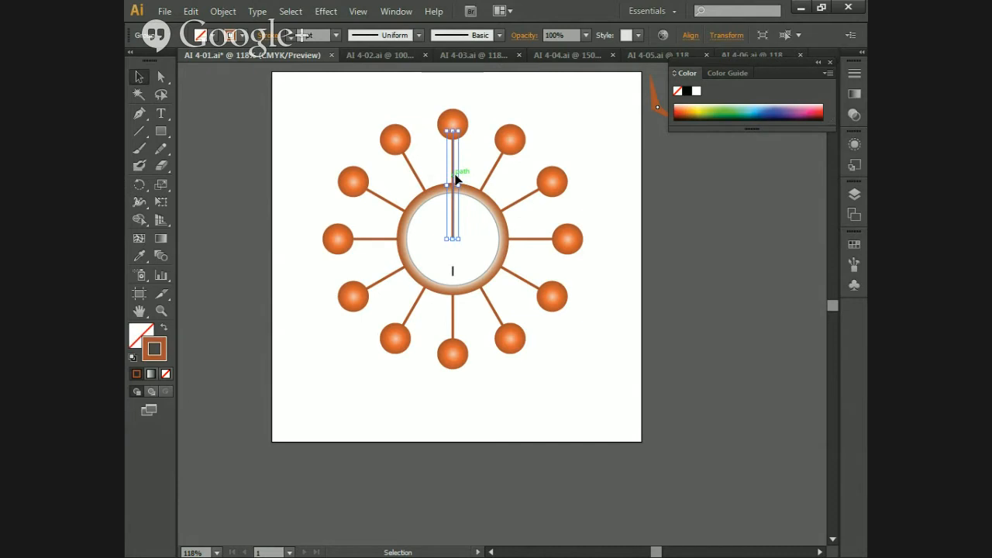
{"action": "left_click", "coordinate": [489, 174]}
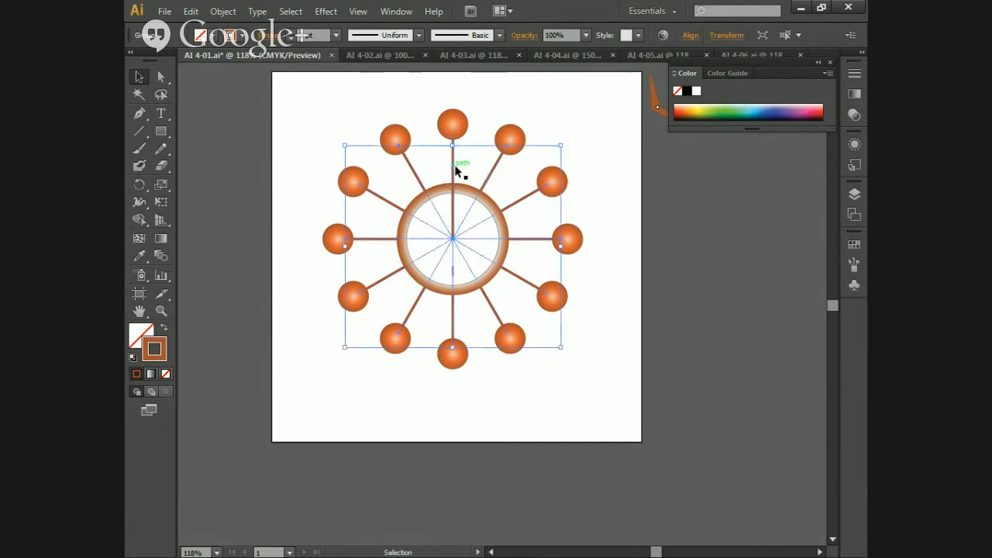
{"action": "left_click", "coordinate": [454, 169], "text": "shift"}
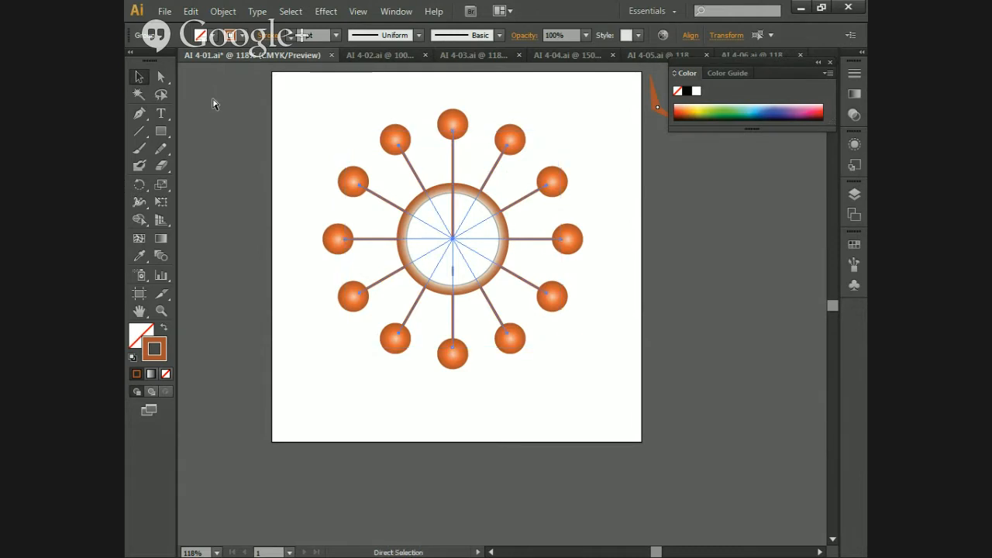
{"action": "key", "text": "ctrl+shift+bracketright"}
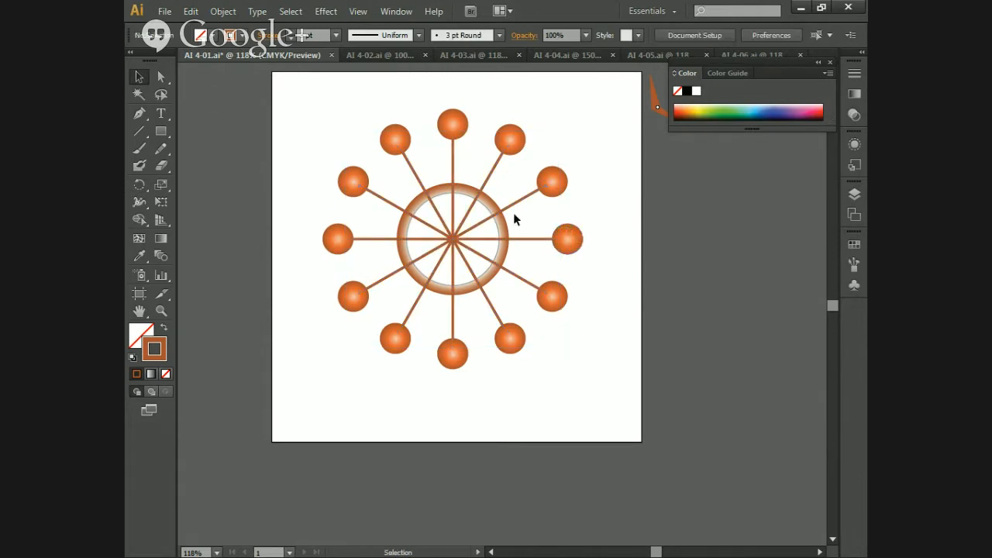
- Send the combined spoke group to the back, behind the ring and its white centre, and clear the selection
{"action": "right_click", "coordinate": [519, 198]}
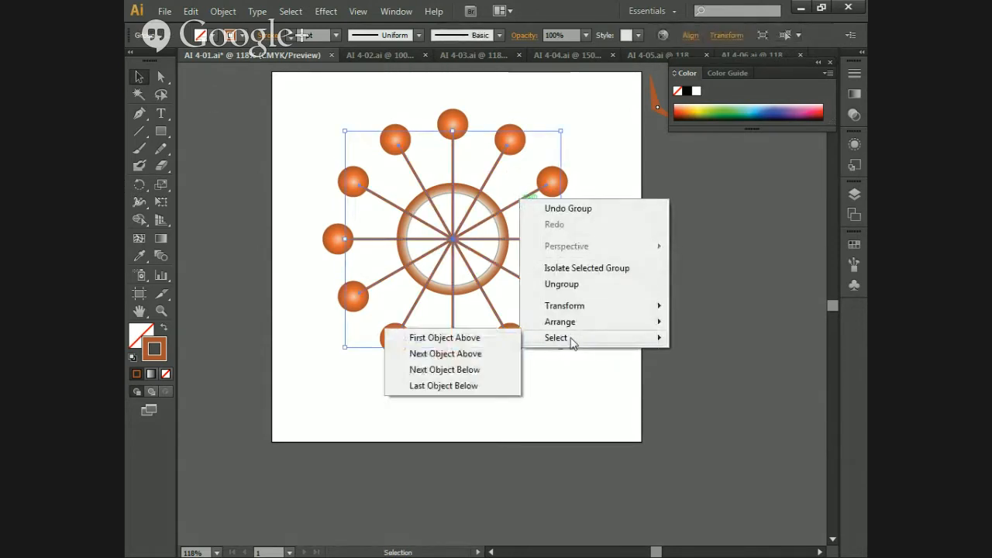
{"action": "mouse_move", "coordinate": [573, 324]}
{"action": "left_click", "coordinate": [408, 369]}
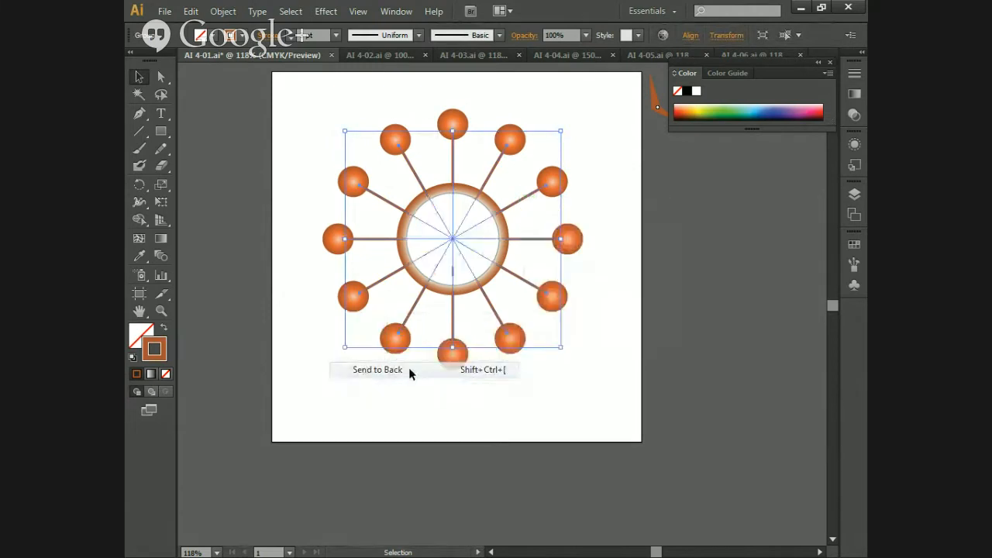
{"action": "left_click", "coordinate": [623, 319]}
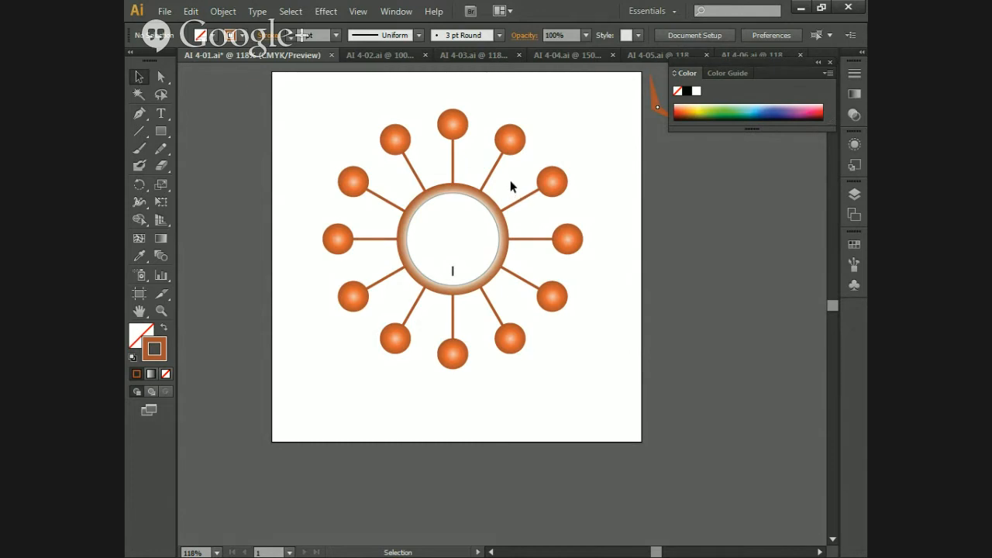
- Rotate a copy of the black tick mark by 30° around the centre of the ring
{"action": "left_click", "coordinate": [453, 270]}
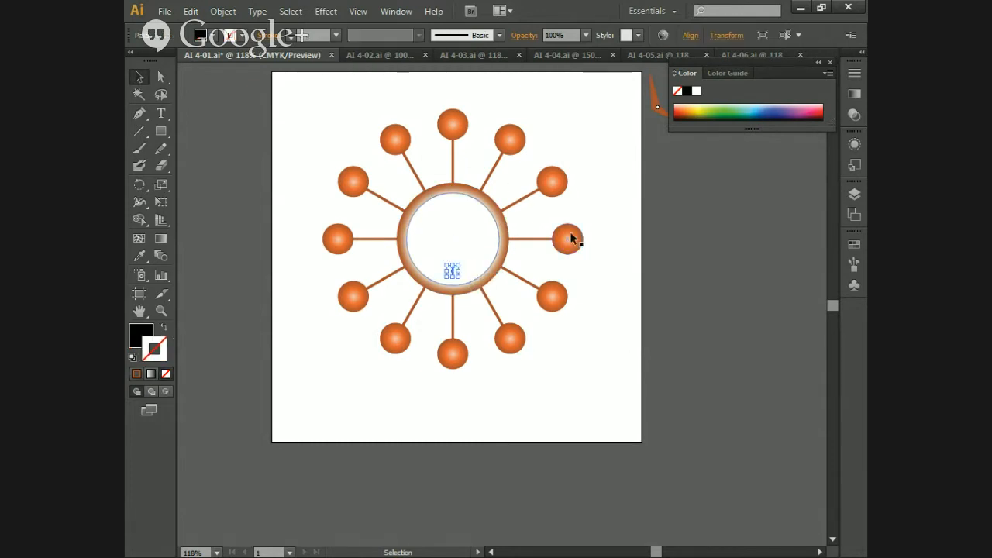
{"action": "left_click", "coordinate": [138, 192]}
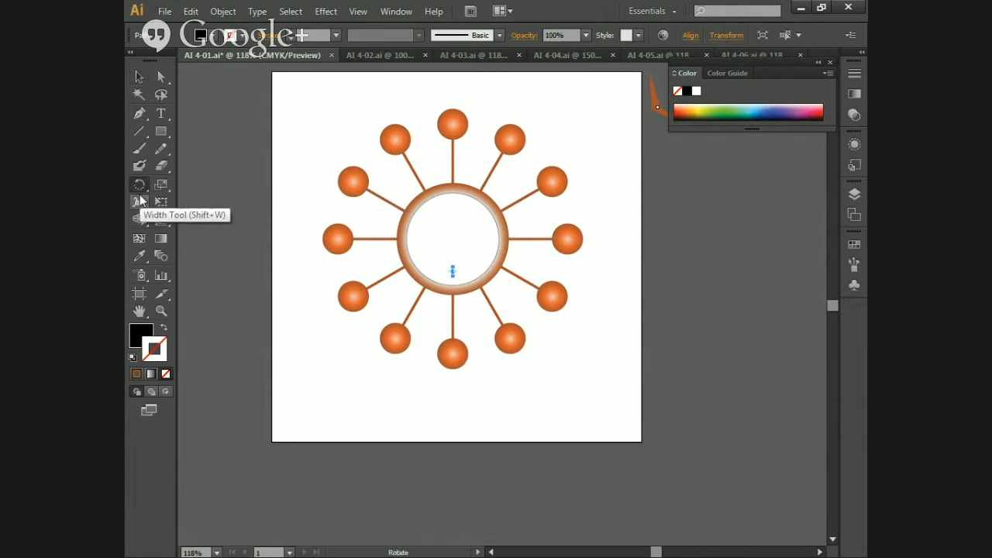
{"action": "left_click", "coordinate": [453, 237], "text": "alt"}
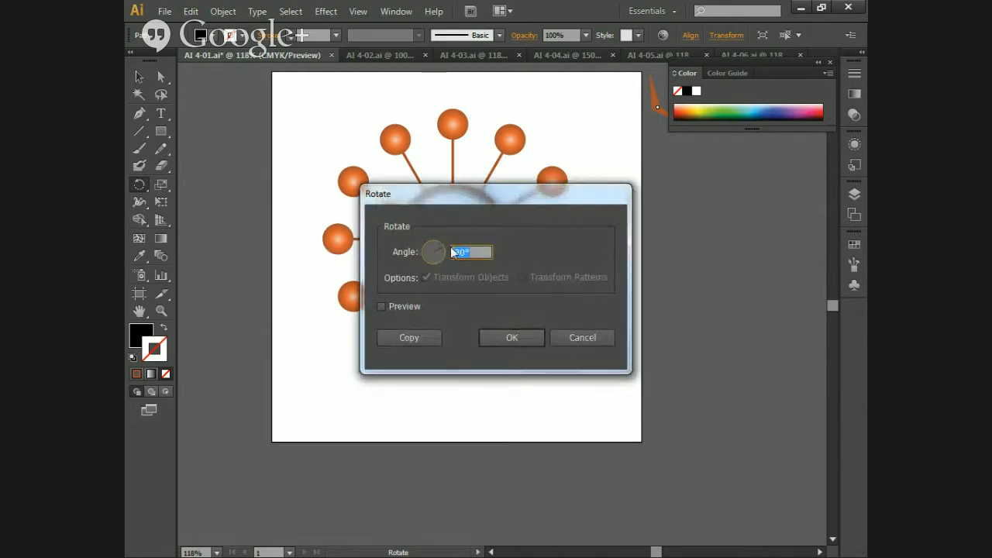
{"action": "left_click", "coordinate": [410, 337]}
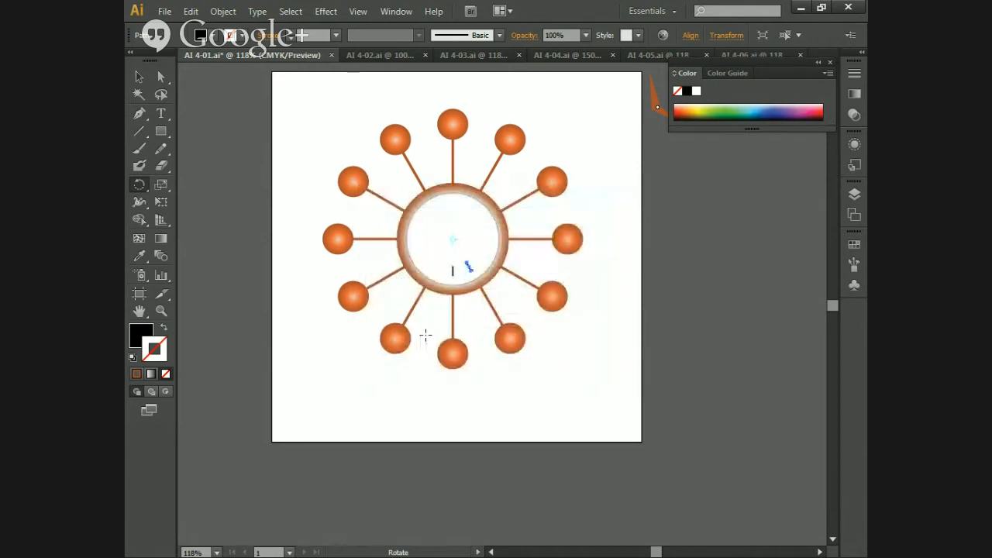
- Repeat the 30° tick mark copy until twelve ticks circle the inside of the clock face
{"action": "key", "text": "v"}
{"action": "key", "text": "ctrl+d"}
{"action": "key", "text": "ctrl+d"}
{"action": "key", "text": "ctrl+d"}
{"action": "key", "text": "ctrl+d"}
{"action": "key", "text": "ctrl+d"}
{"action": "key", "text": "ctrl+d"}
{"action": "key", "text": "ctrl+d"}
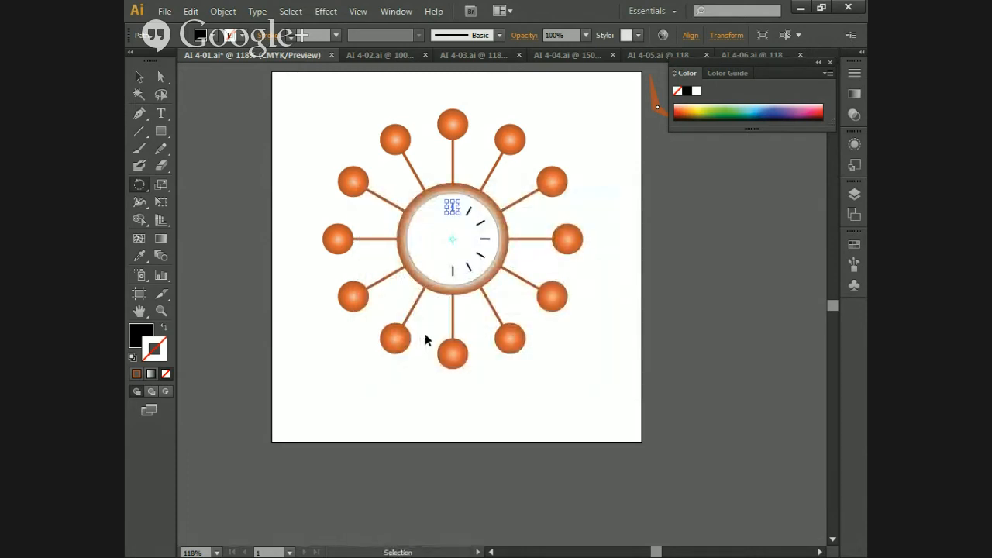
{"action": "key", "text": "ctrl+d"}
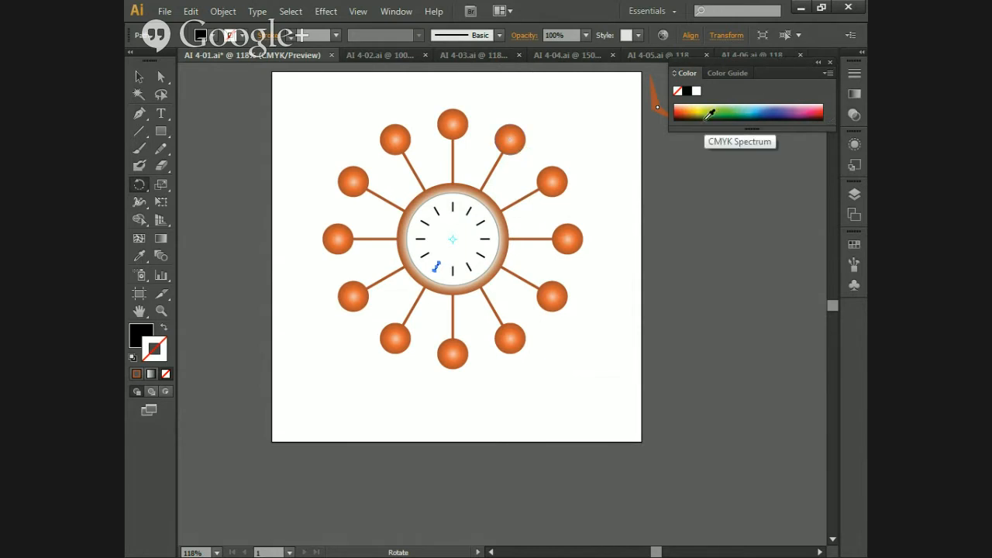
{"action": "key", "text": "v"}
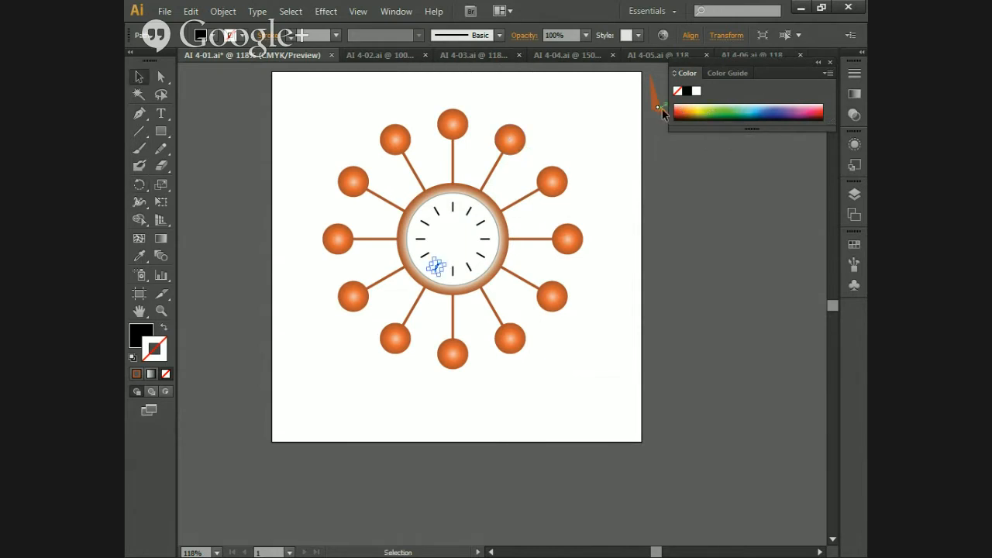
- Move the Color panel clear of the clock hands beside the artboard and try to move the hands
{"action": "left_click", "coordinate": [653, 113]}
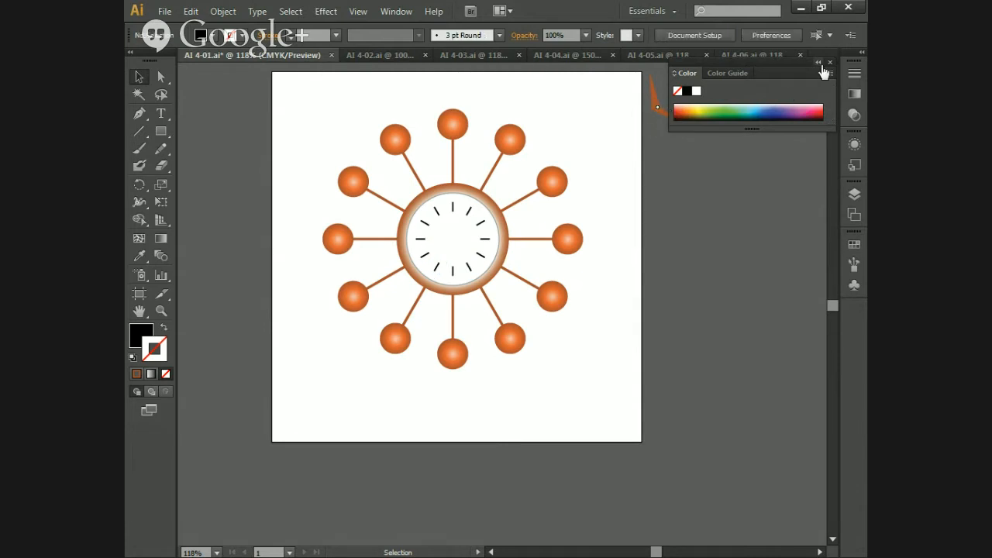
{"action": "left_click_drag", "start_coordinate": [809, 65], "coordinate": [818, 161]}
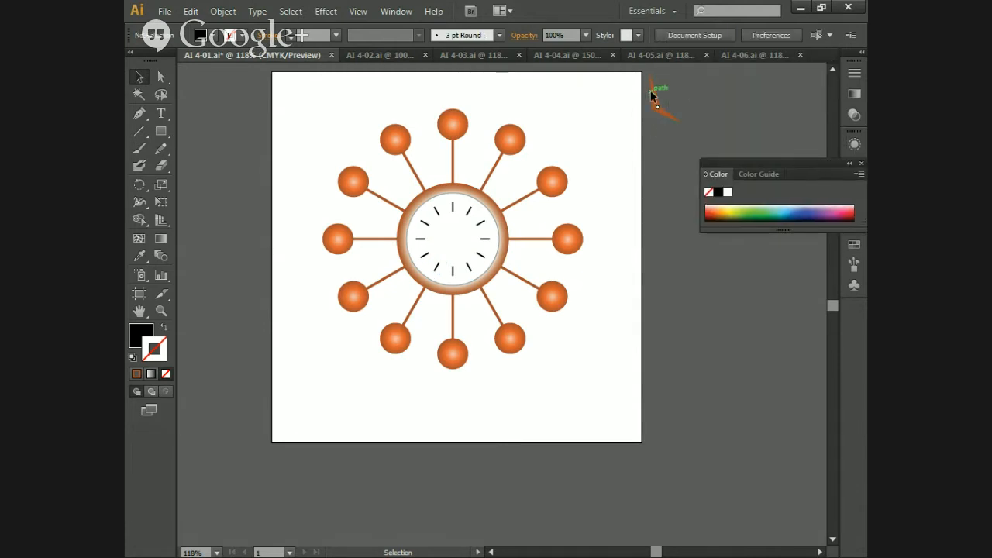
{"action": "left_click_drag", "start_coordinate": [653, 111], "coordinate": [673, 121]}
{"action": "left_click", "coordinate": [222, 11]}
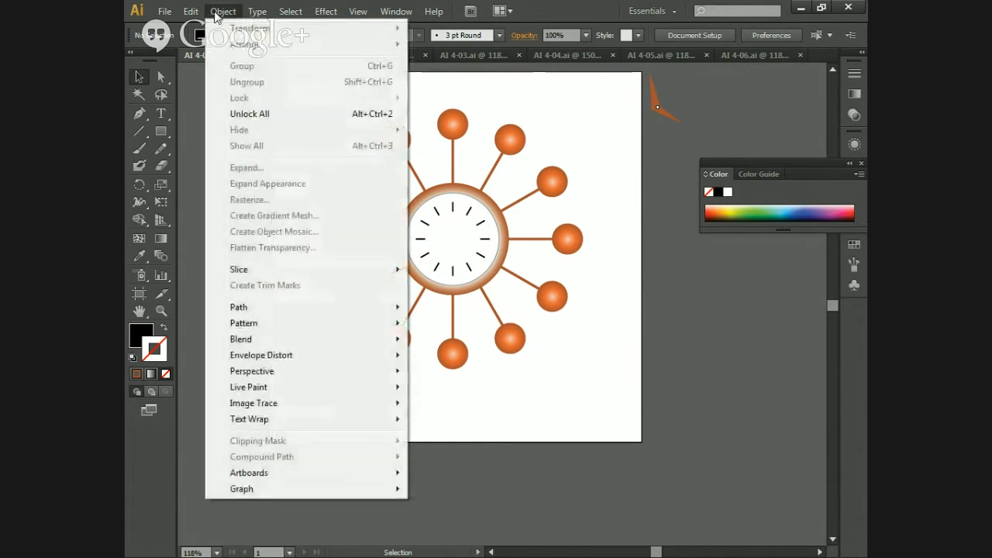
{"action": "left_click", "coordinate": [270, 115]}
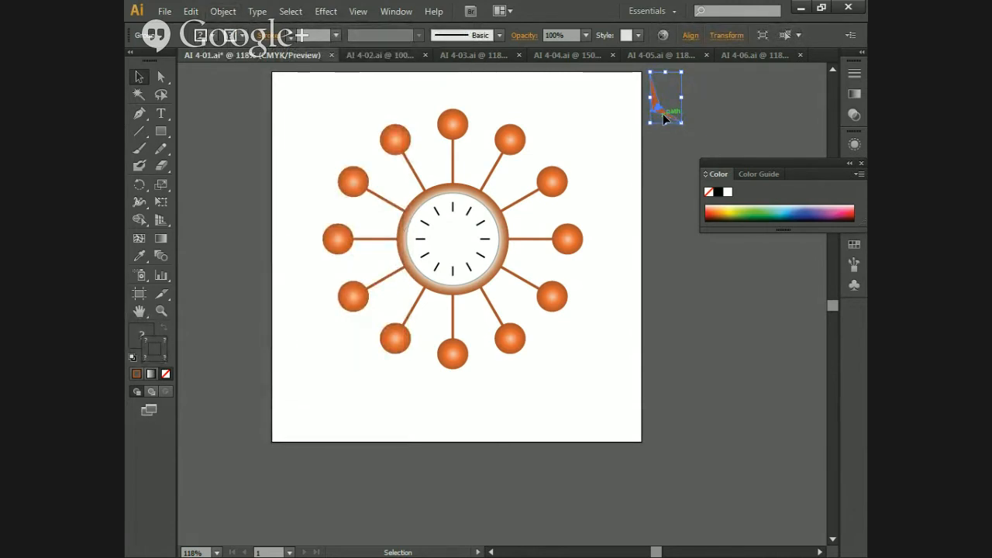
{"action": "key", "text": "a"}
{"action": "key", "text": "ctrl+shift+a"}
{"action": "key", "text": "v"}
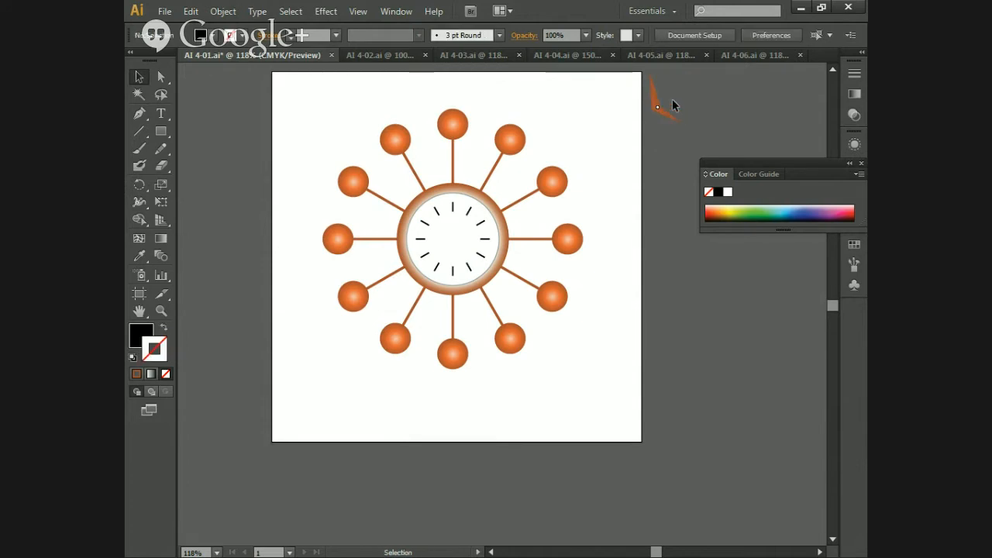
{"action": "key", "text": "ctrl"}
{"action": "key", "text": "ctrl"}
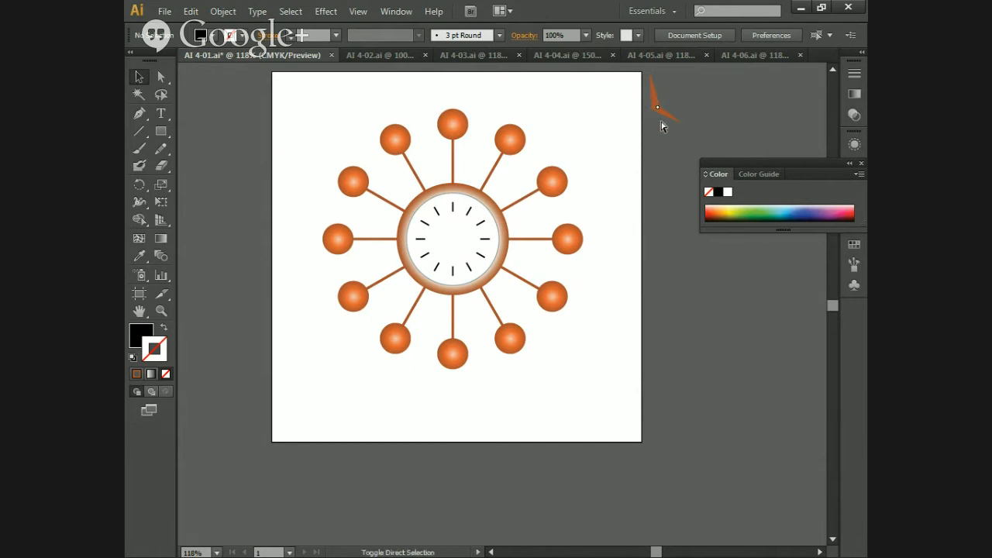
- Unlock all objects, place the clock hands at the centre of the clock face and clear the selection
{"action": "left_click", "coordinate": [224, 11]}
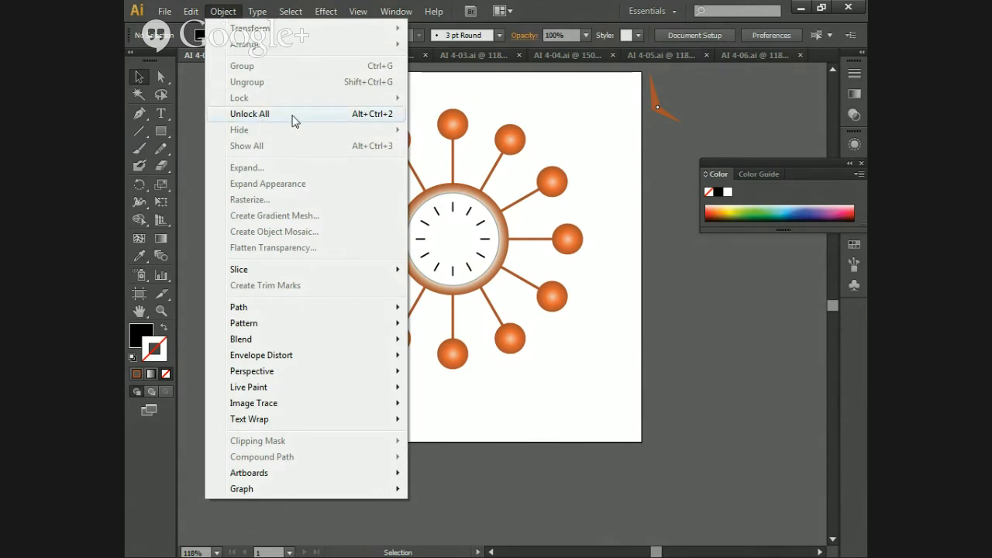
{"action": "left_click", "coordinate": [323, 116]}
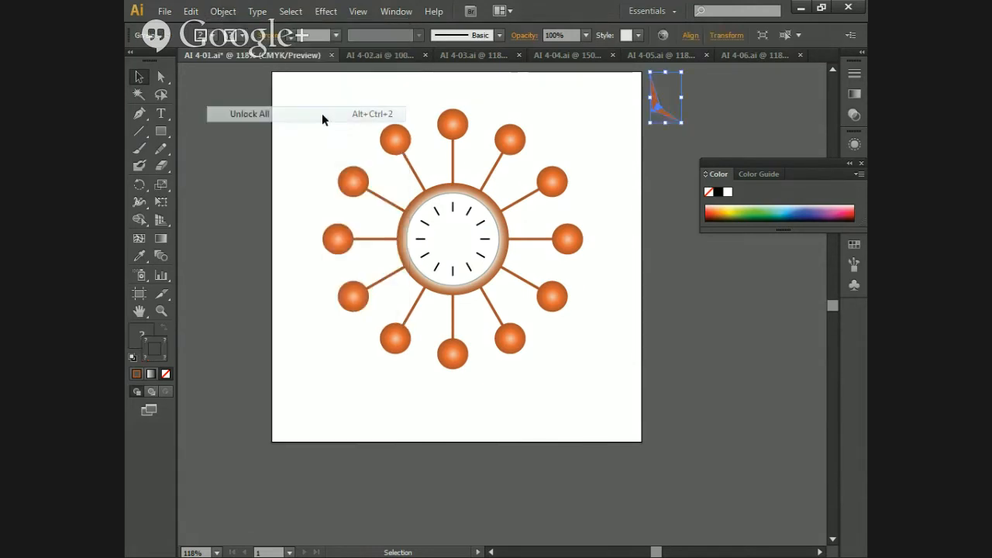
{"action": "left_click_drag", "start_coordinate": [665, 113], "coordinate": [458, 246]}
{"action": "left_click", "coordinate": [659, 172]}
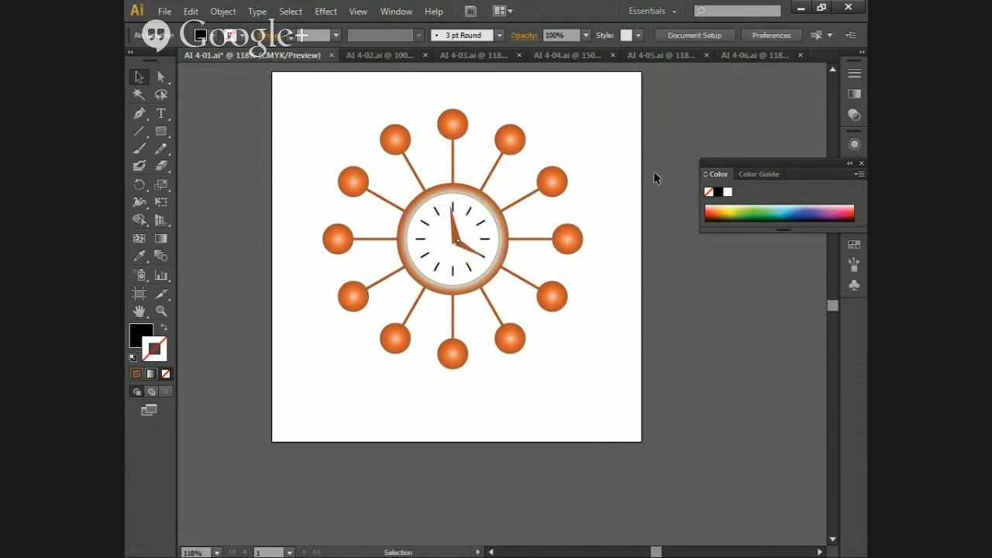
- Switch to the AI 4-02.ai document and select all of the SHEAR lettering
{"action": "left_click", "coordinate": [392, 55]}
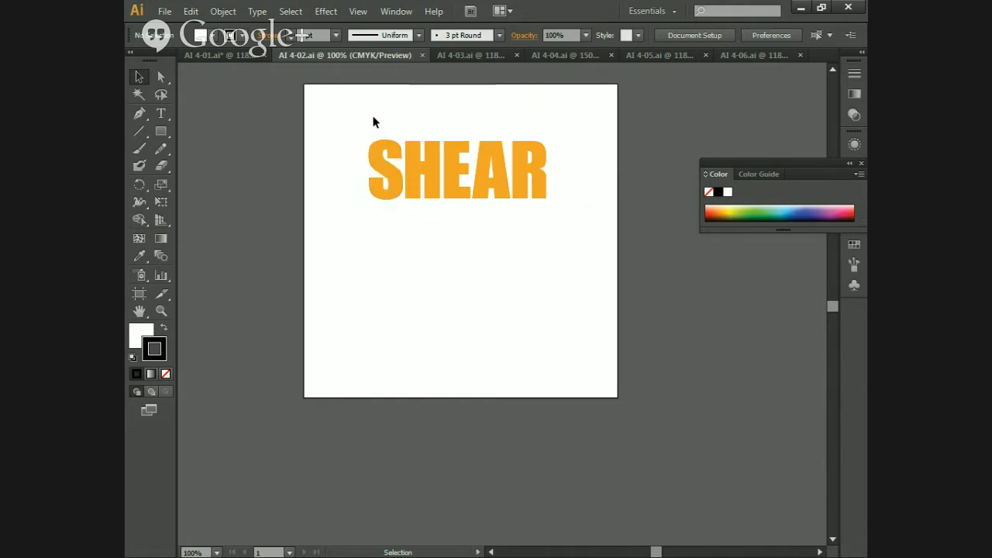
{"action": "key", "text": "ctrl+a"}
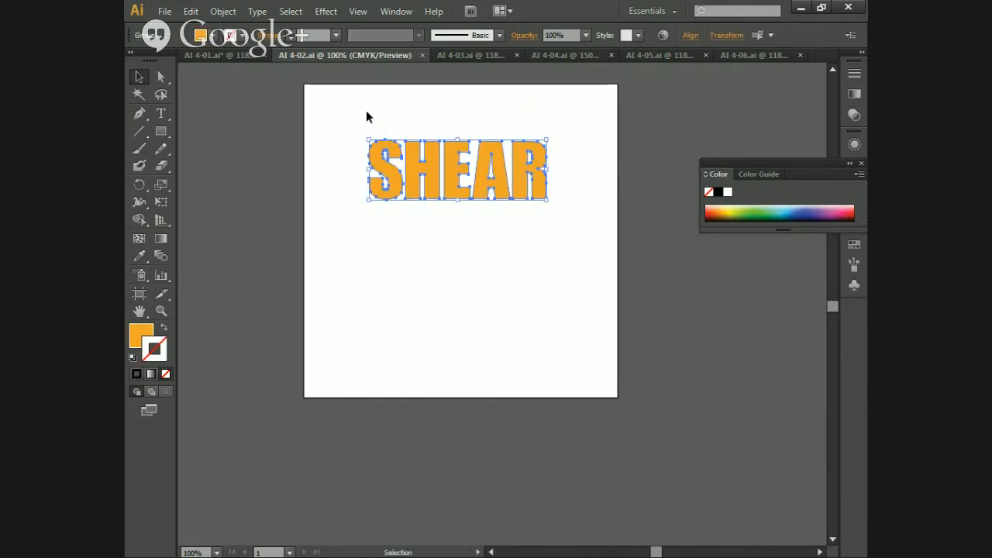
{"action": "key", "text": "a"}
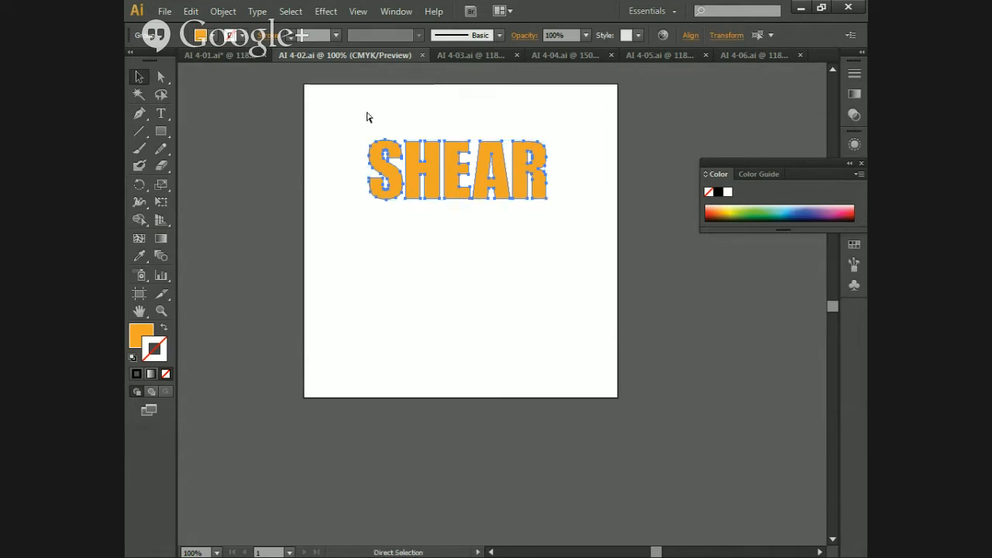
{"action": "key", "text": "v"}
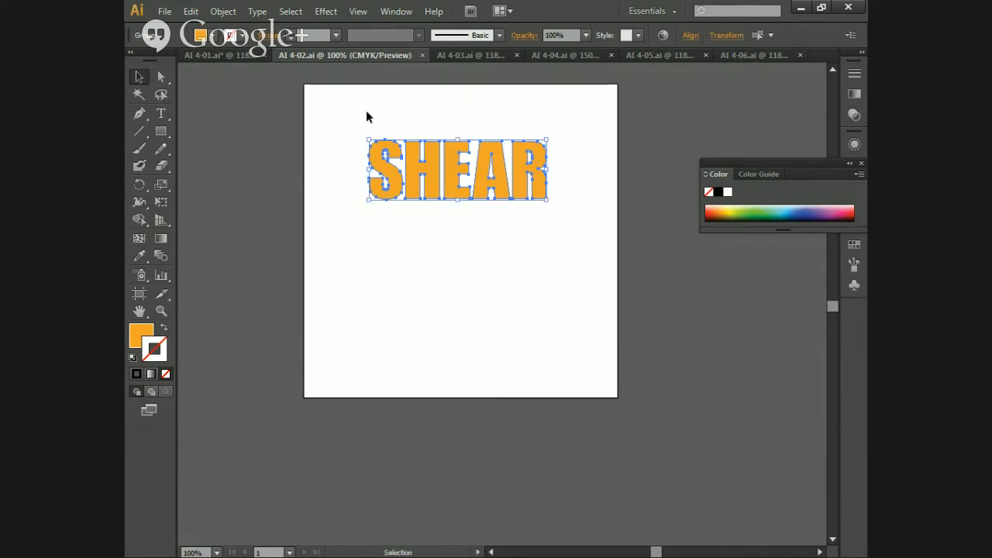
{"action": "key", "text": "a"}
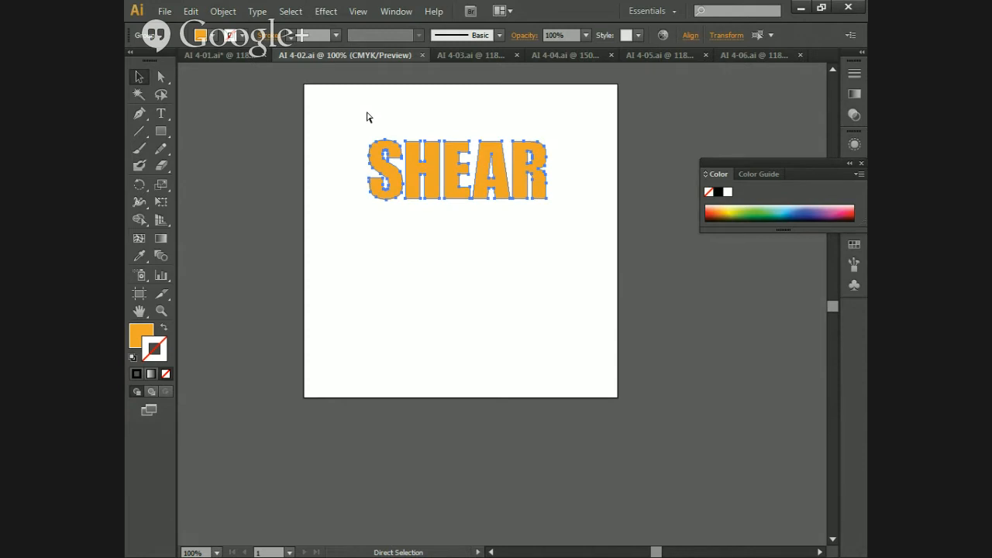
{"action": "key", "text": "v"}
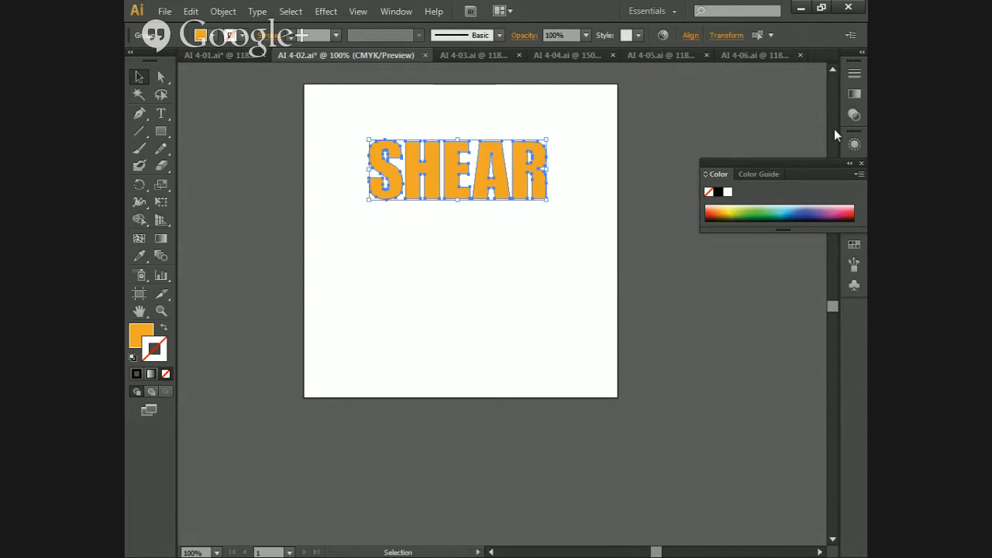
- Move the Color panel aside and apply the Graphite gray swatch to the stroke of the SHEAR lettering
{"action": "left_click_drag", "start_coordinate": [811, 166], "coordinate": [770, 203]}
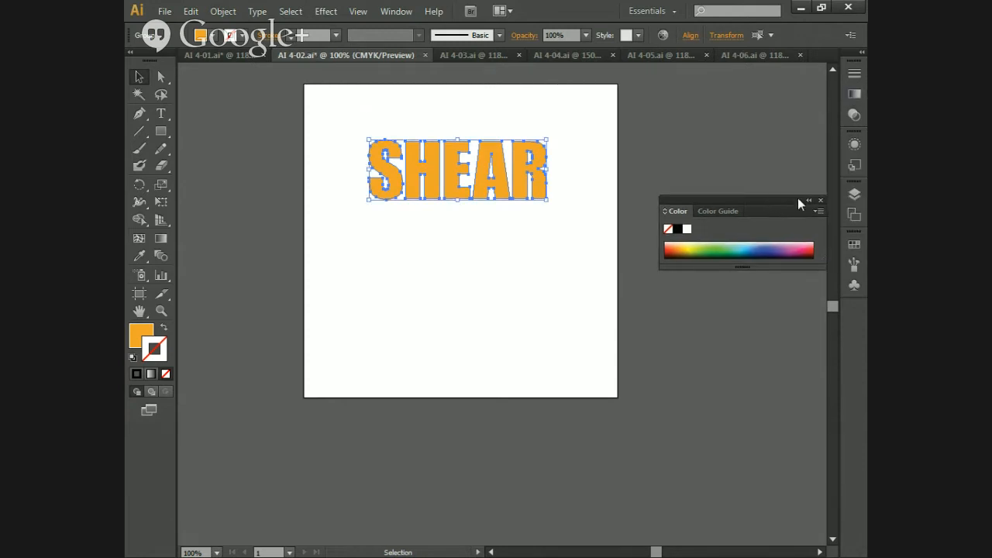
{"action": "left_click", "coordinate": [856, 245]}
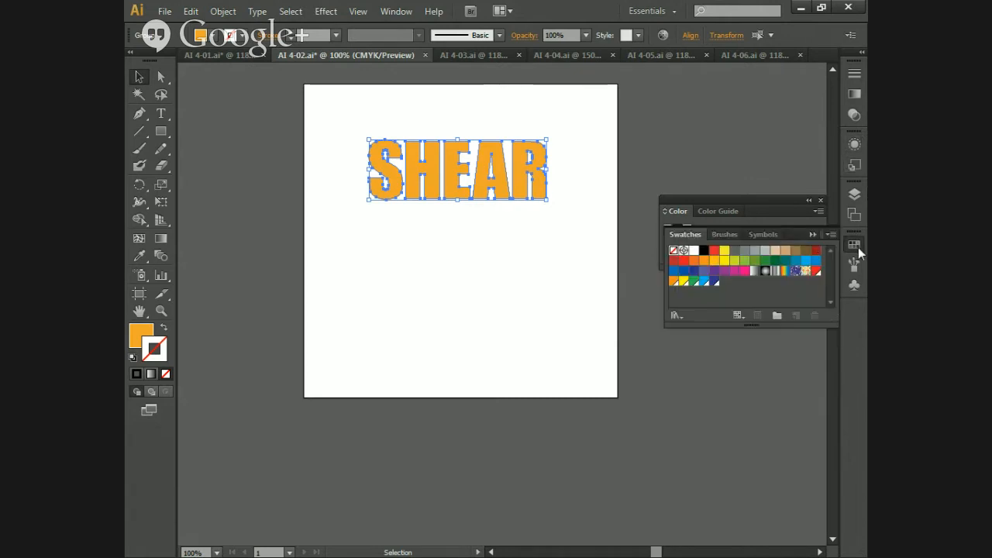
{"action": "left_click", "coordinate": [746, 252]}
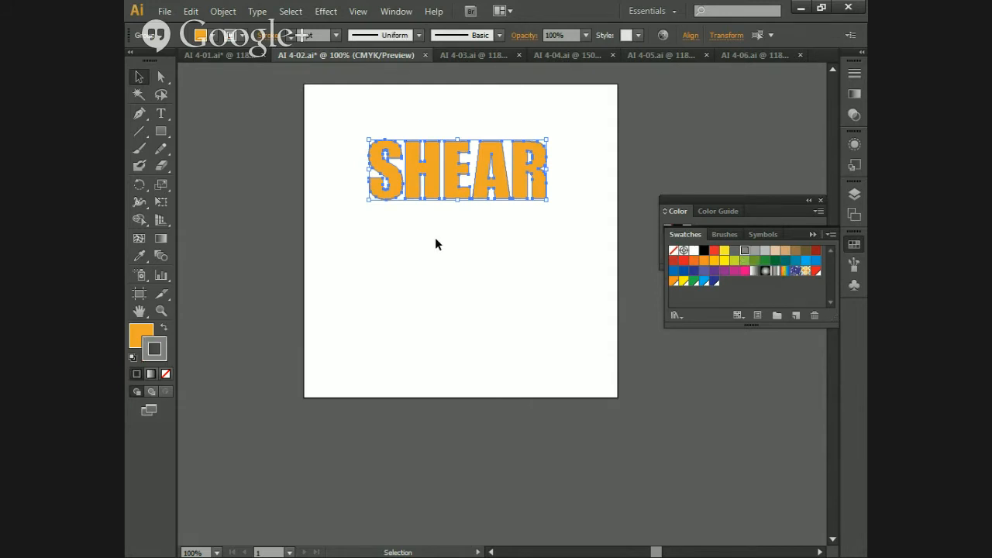
- Fill the SHEAR lettering with the Graphite gray swatch and clear the selection
{"action": "left_click", "coordinate": [144, 336]}
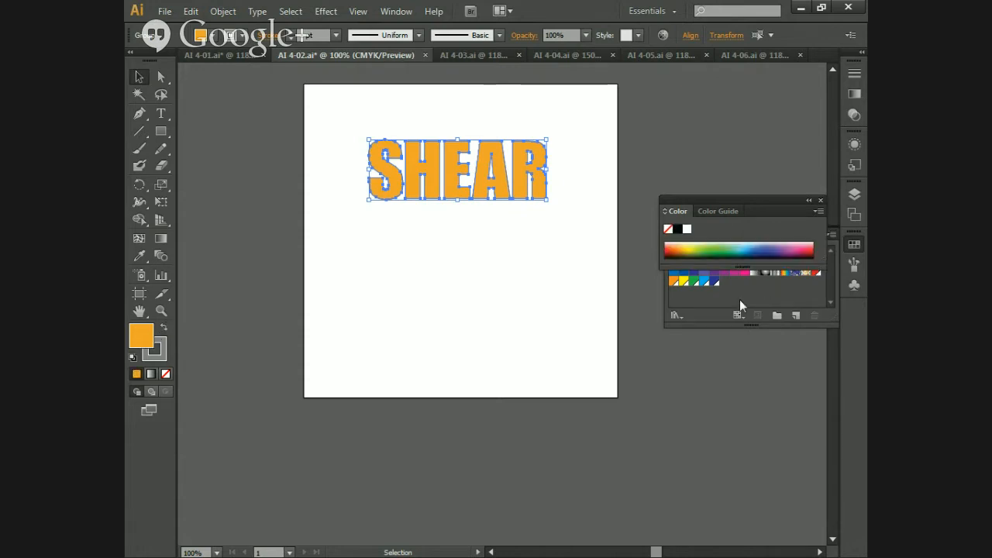
{"action": "left_click", "coordinate": [757, 293]}
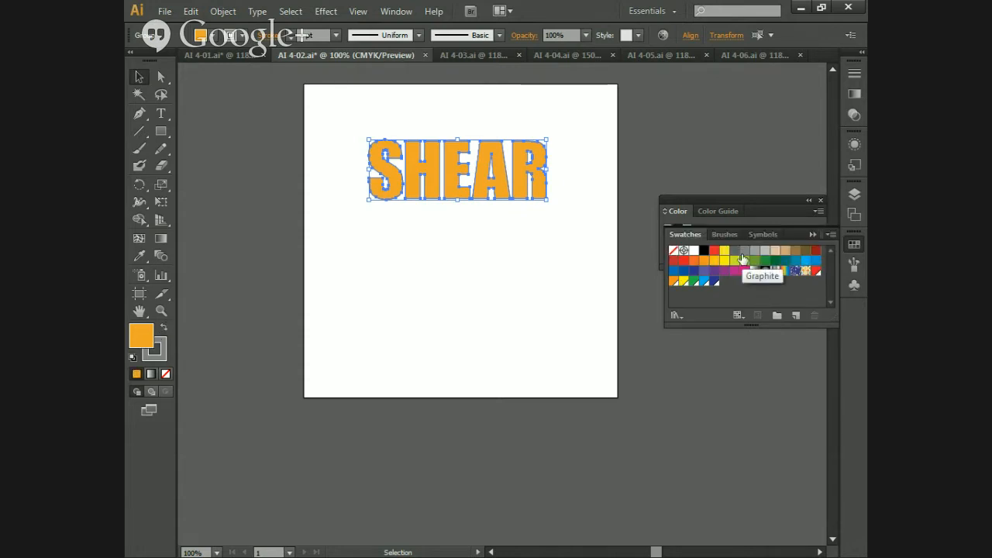
{"action": "left_click", "coordinate": [744, 251]}
{"action": "left_click", "coordinate": [502, 257]}
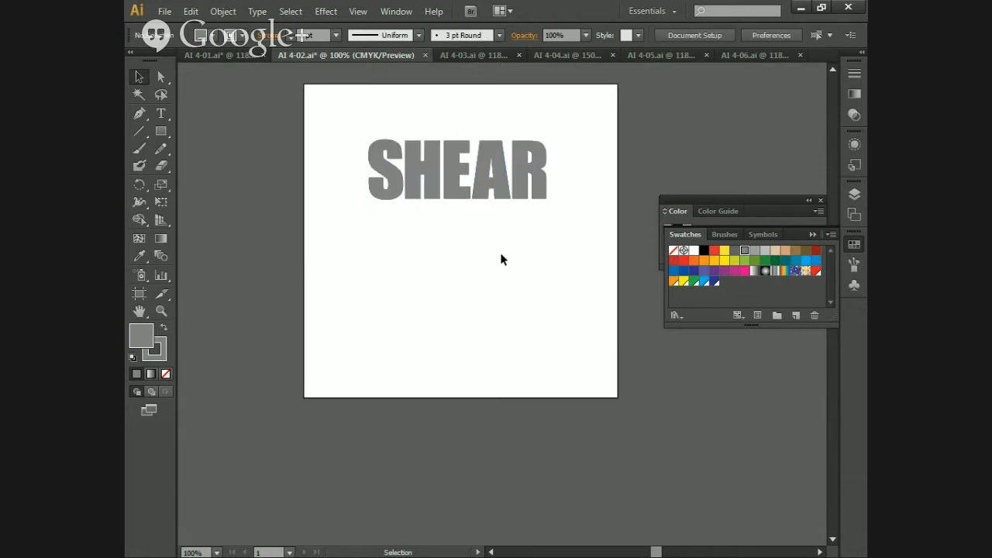
- Shear the gray SHEAR lettering by 45° along the horizontal axis, using the bottom-right anchor of the R as the reference point
{"action": "left_click", "coordinate": [488, 195]}
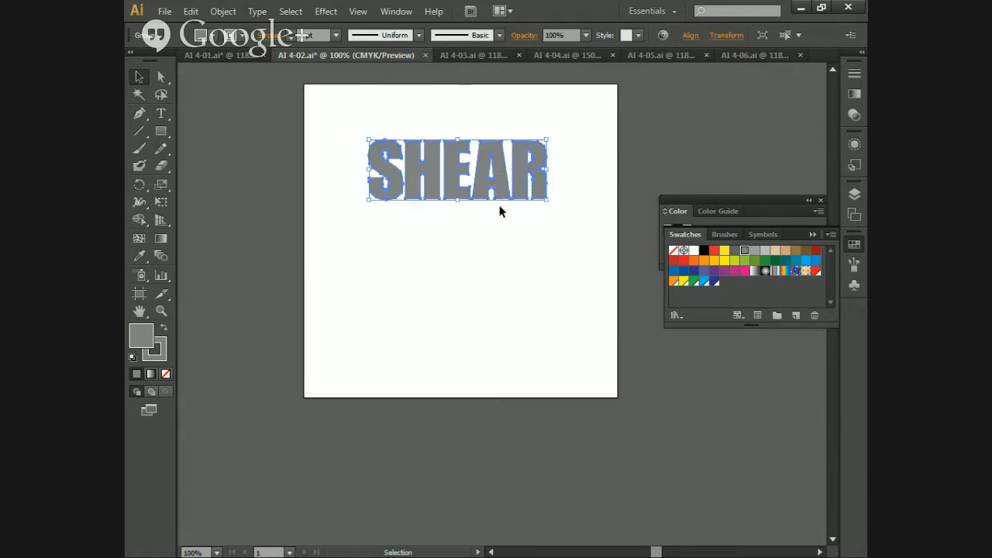
{"action": "left_click", "coordinate": [166, 190]}
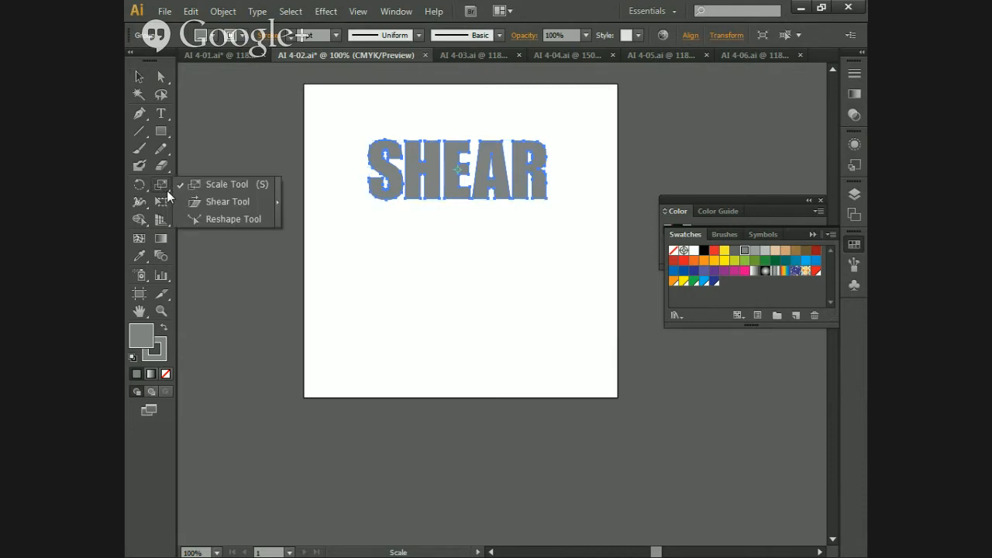
{"action": "left_click", "coordinate": [207, 203]}
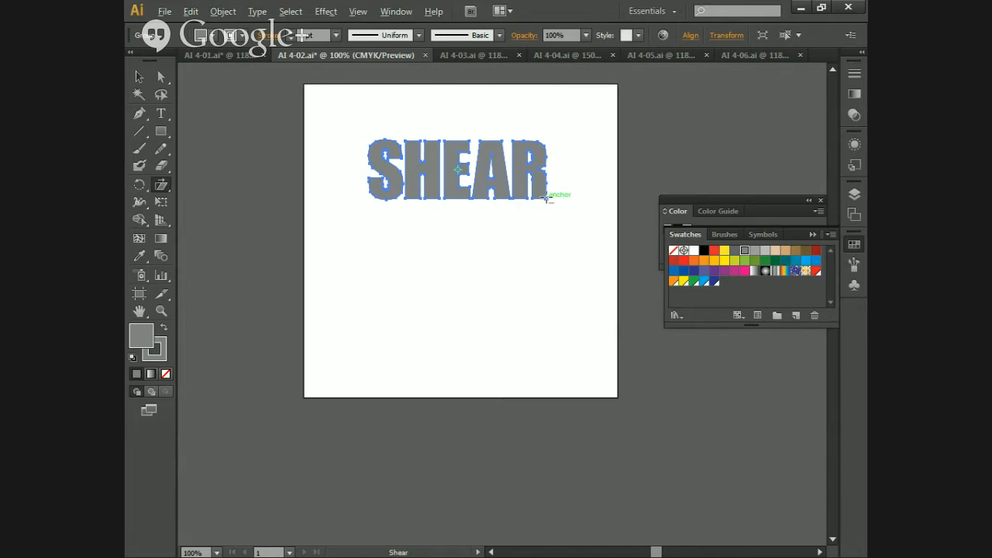
{"action": "left_click", "coordinate": [546, 197], "text": "alt"}
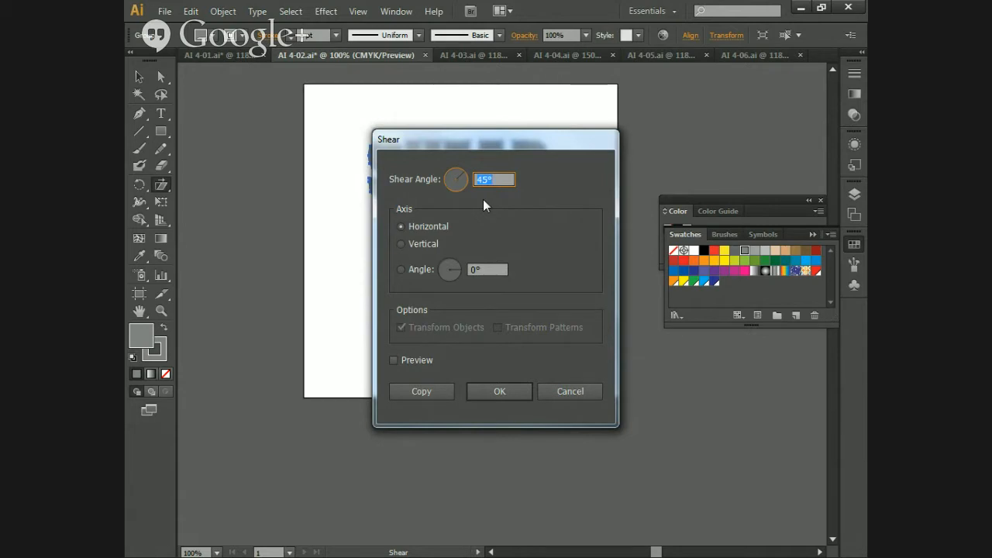
{"action": "left_click", "coordinate": [412, 226]}
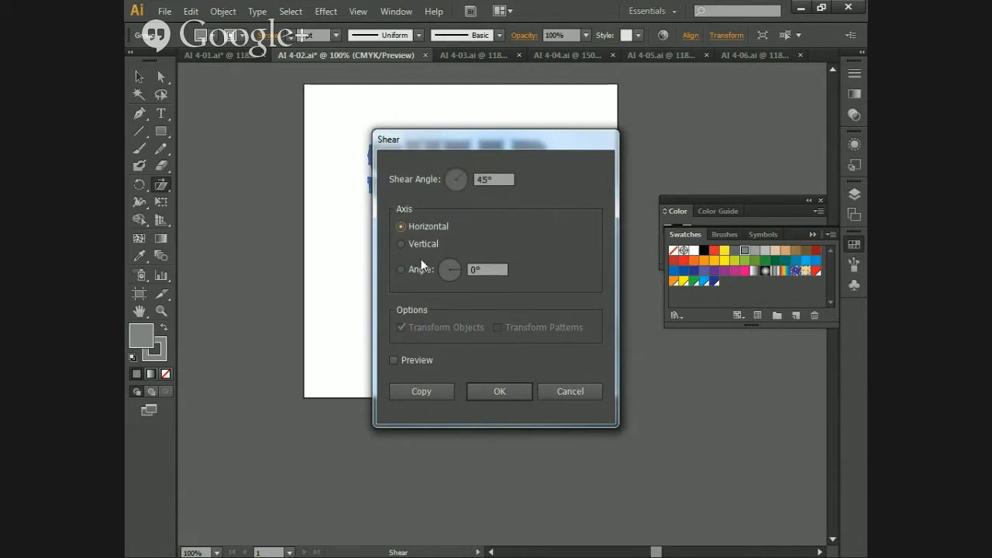
{"action": "left_click", "coordinate": [490, 393]}
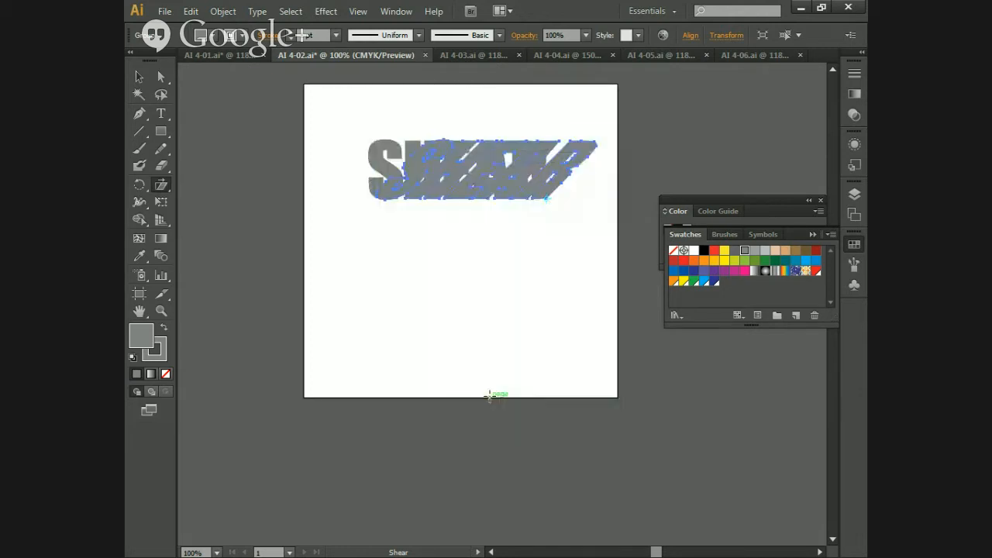
- Delete the upright gray copy of SHEAR that covers the orange lettering
{"action": "key", "text": "v"}
{"action": "left_click", "coordinate": [387, 162]}
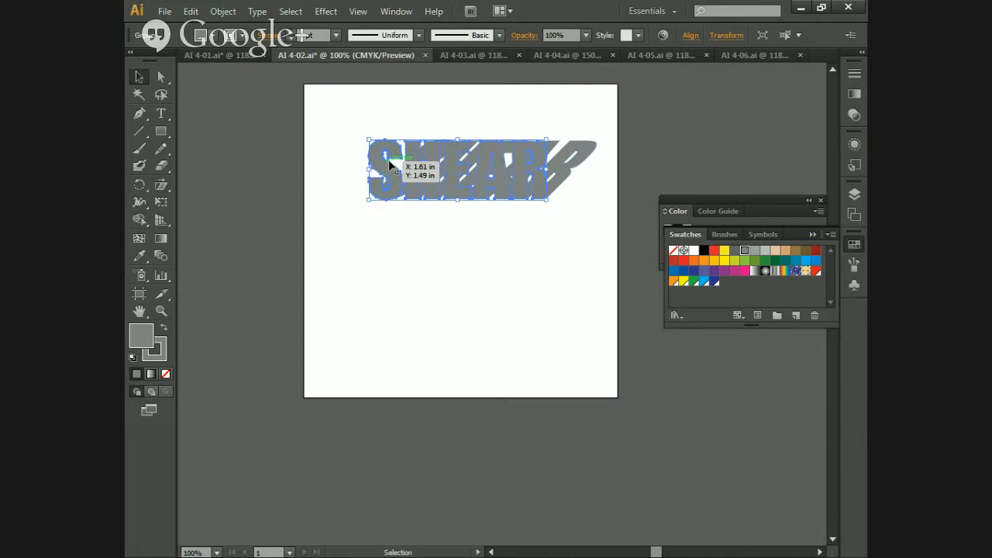
{"action": "key", "text": "Delete"}
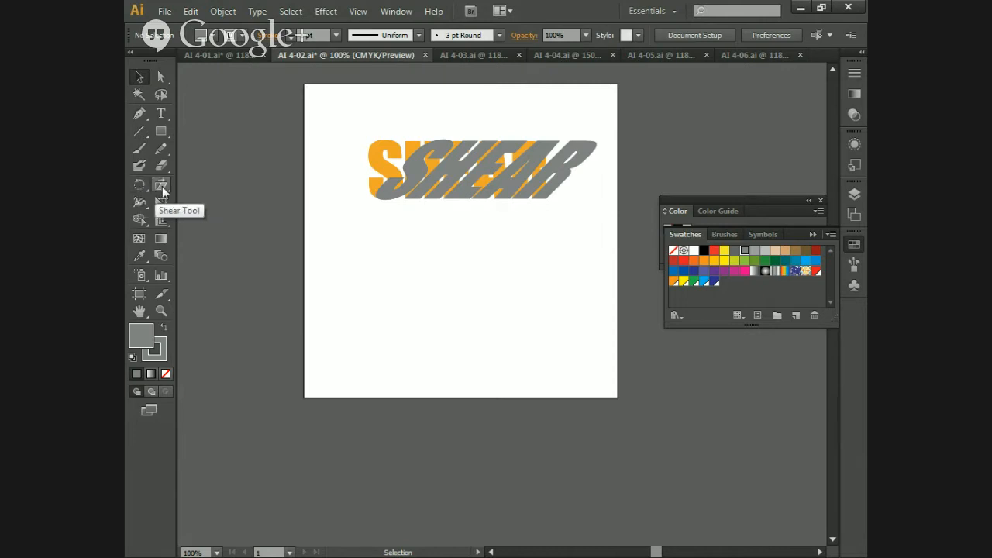
- Try to group the individually selected letters of the sheared gray SHEAR lettering
{"action": "left_click_drag", "start_coordinate": [171, 189], "coordinate": [213, 184]}
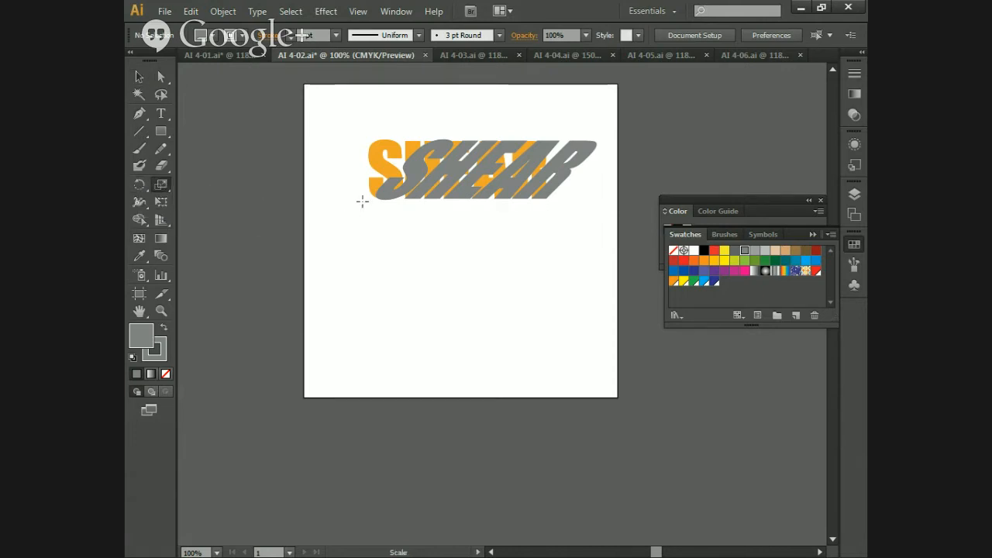
{"action": "left_click", "coordinate": [161, 76]}
{"action": "left_click", "coordinate": [424, 155]}
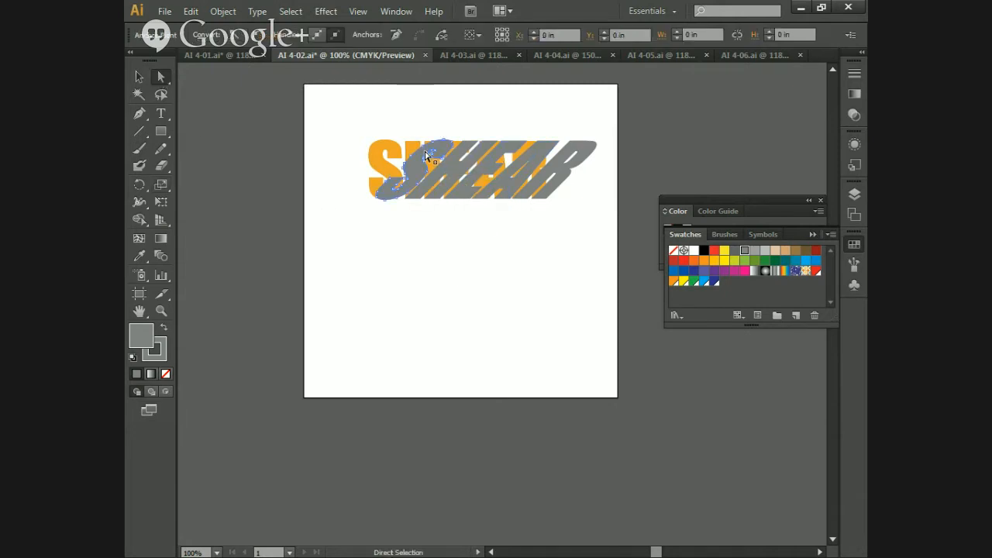
{"action": "left_click", "coordinate": [438, 178]}
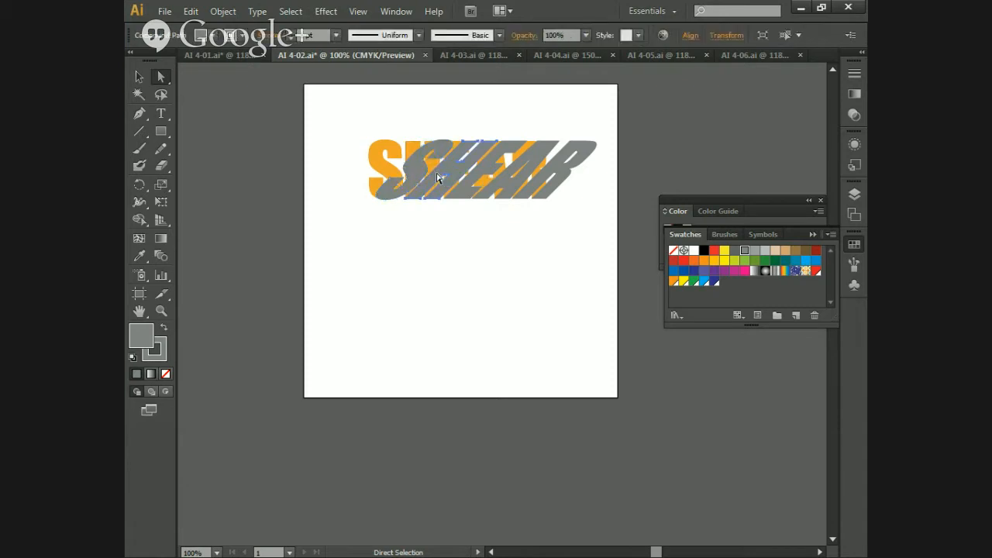
{"action": "left_click", "coordinate": [427, 177]}
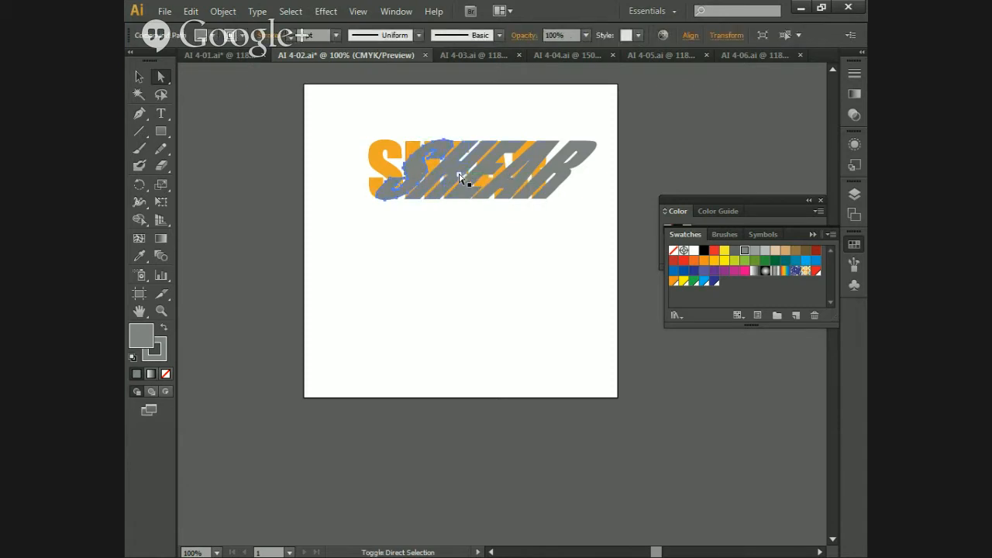
{"action": "left_click", "coordinate": [456, 170], "text": "shift"}
{"action": "left_click", "coordinate": [475, 173], "text": "shift"}
{"action": "left_click", "coordinate": [504, 183], "text": "shift"}
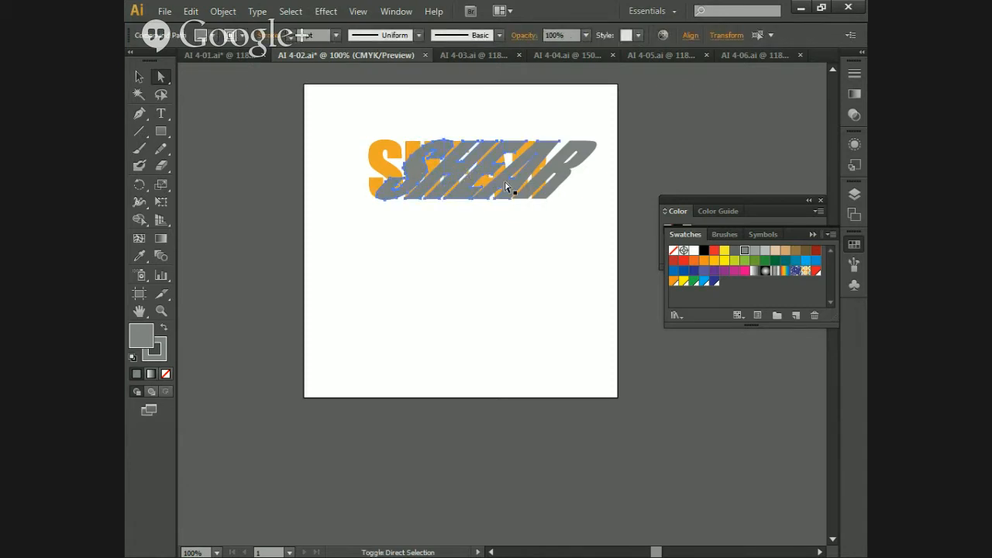
{"action": "left_click", "coordinate": [540, 188], "text": "shift"}
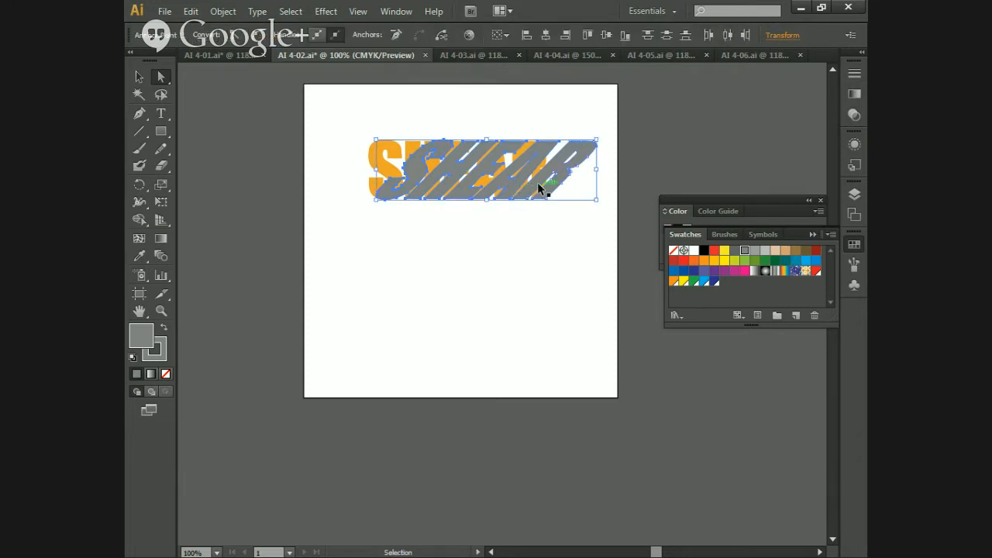
{"action": "key", "text": "ctrl+g"}
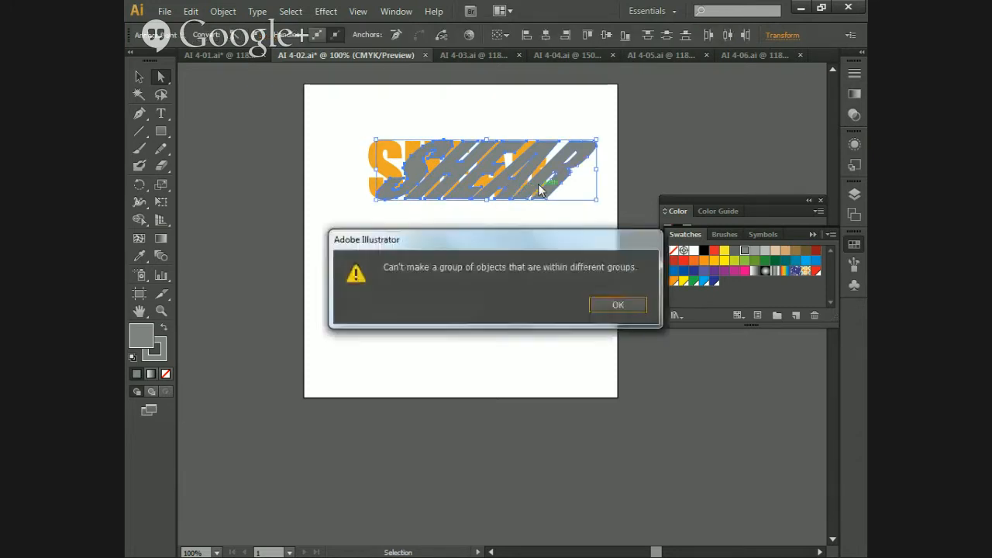
{"action": "left_click", "coordinate": [615, 305]}
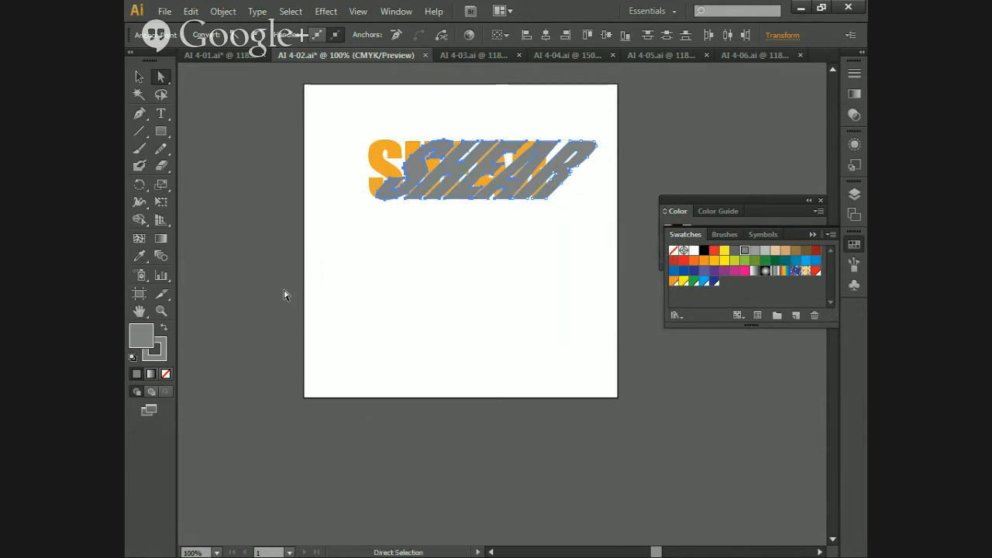
{"action": "left_click", "coordinate": [168, 190]}
{"action": "double_click", "coordinate": [162, 184]}
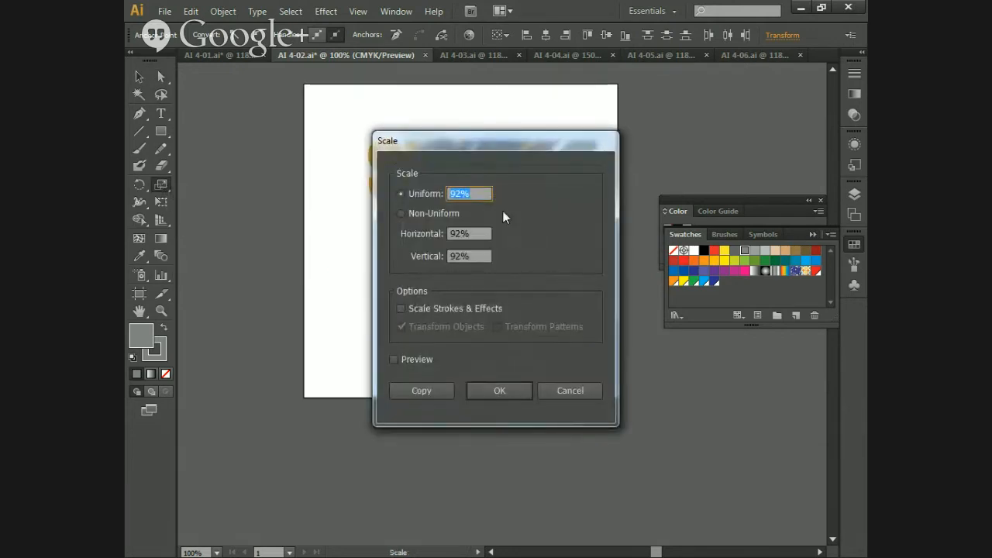
{"action": "left_click", "coordinate": [469, 232]}
{"action": "type", "text": "50"}
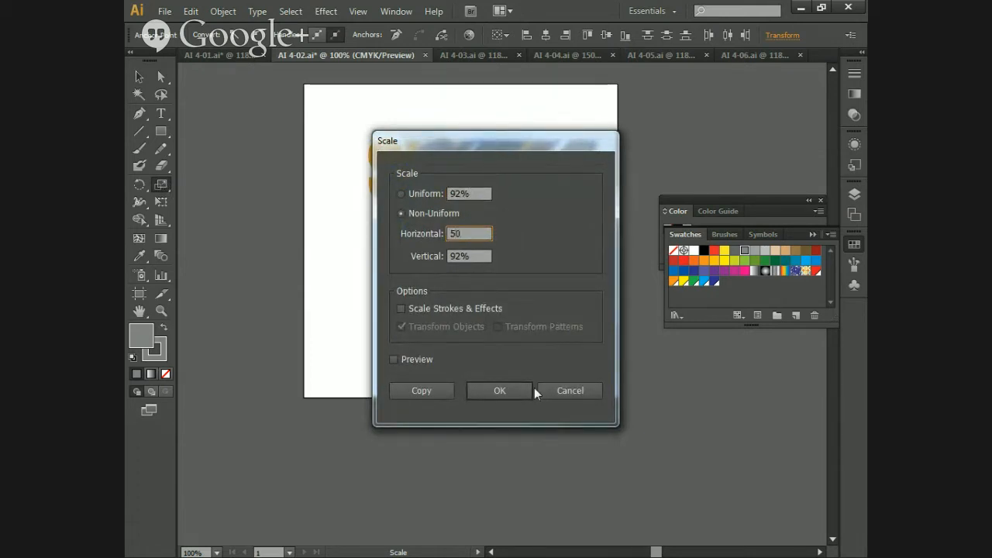
{"action": "left_click", "coordinate": [585, 392]}
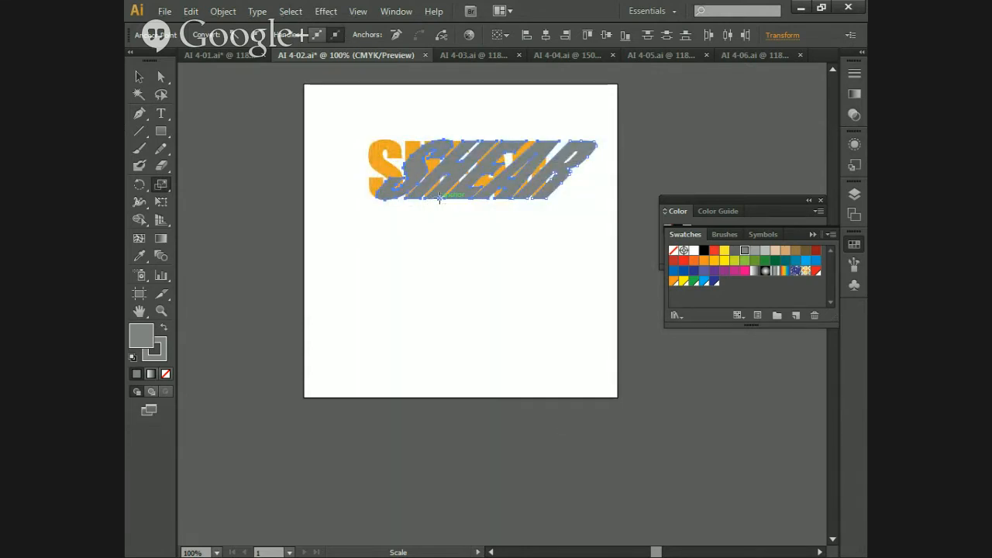
- Try a non-uniform scale of 100% horizontal and 50% vertical on the selected sheared letters from a baseline anchor, and undo it
{"action": "left_click", "coordinate": [439, 199], "text": "alt"}
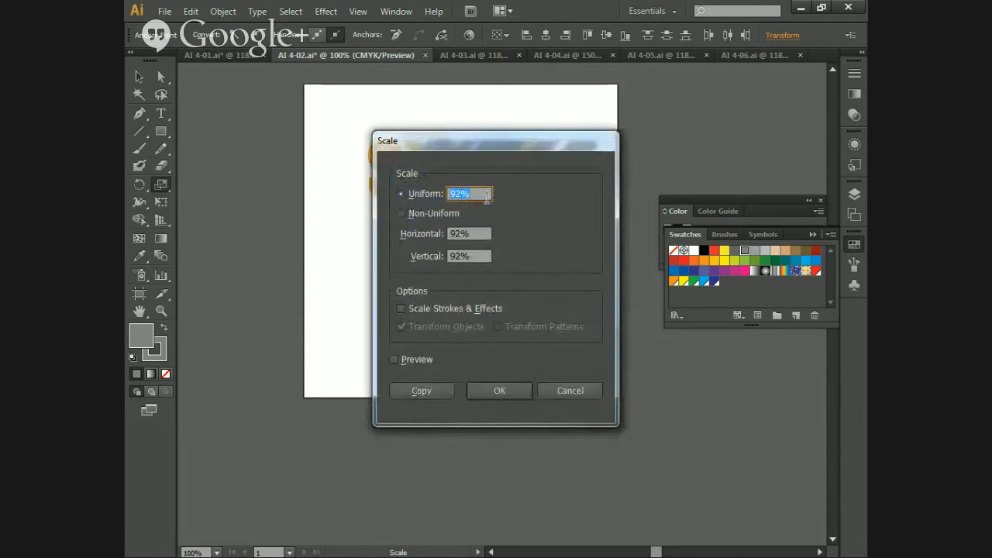
{"action": "type", "text": "50"}
{"action": "left_click", "coordinate": [425, 213]}
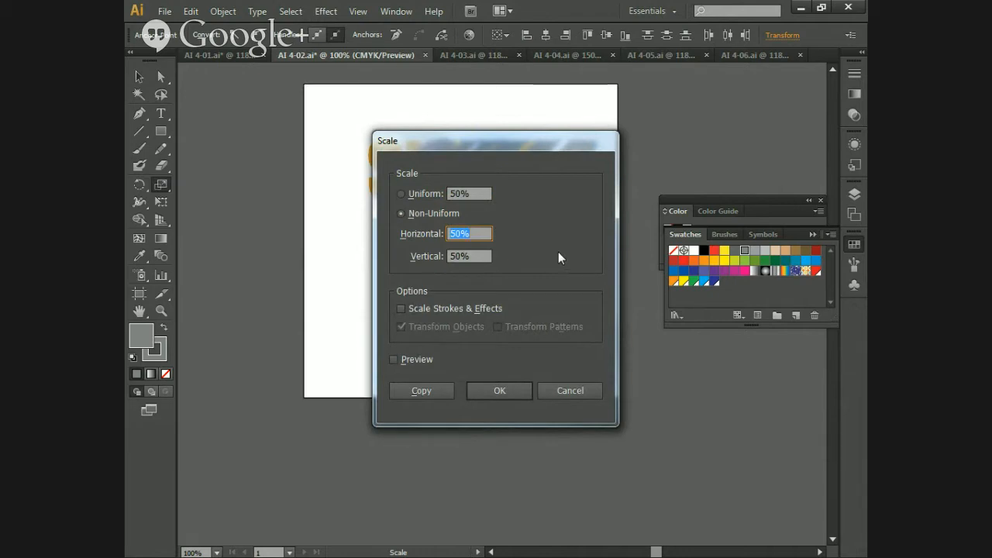
{"action": "type", "text": "100"}
{"action": "key", "text": "Tab"}
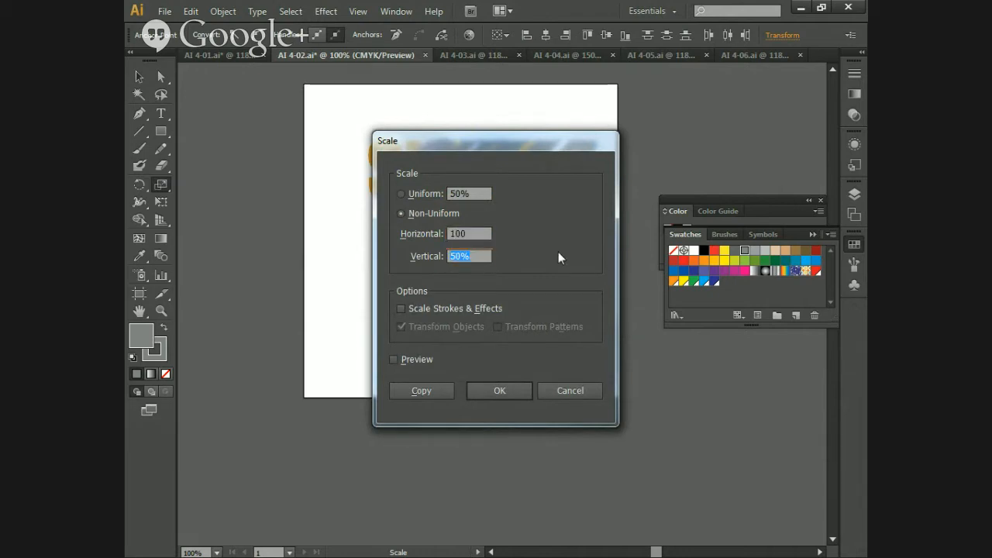
{"action": "type", "text": "50"}
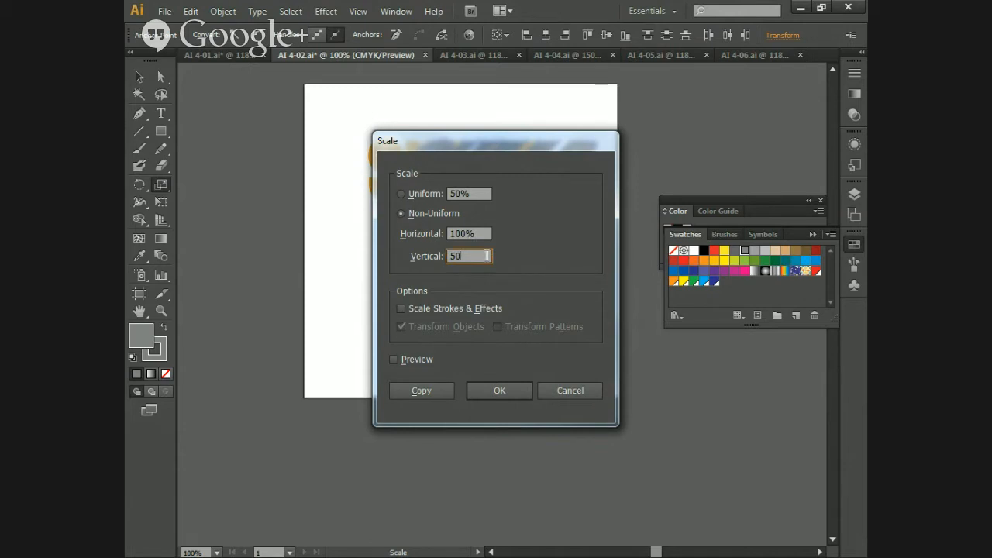
{"action": "left_click", "coordinate": [496, 390]}
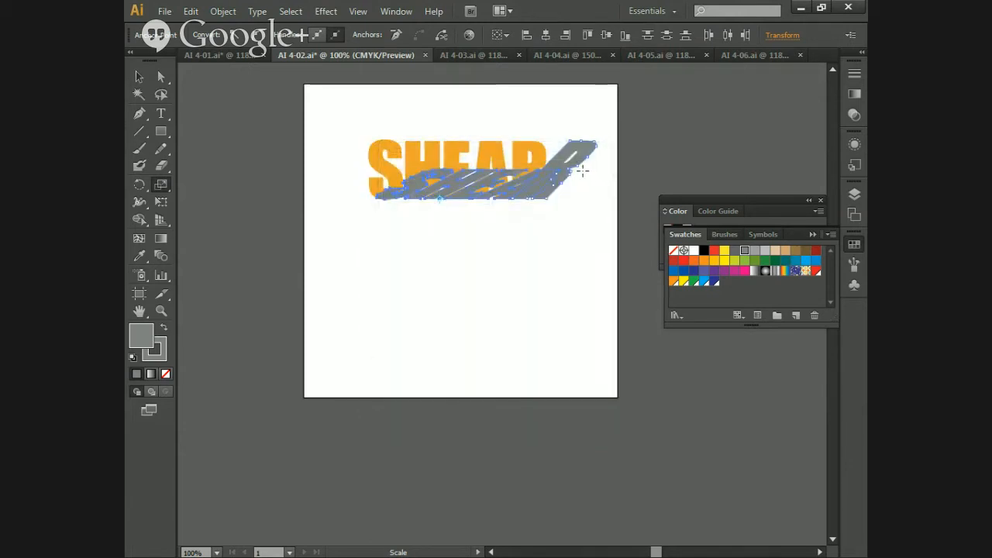
{"action": "key", "text": "ctrl+z"}
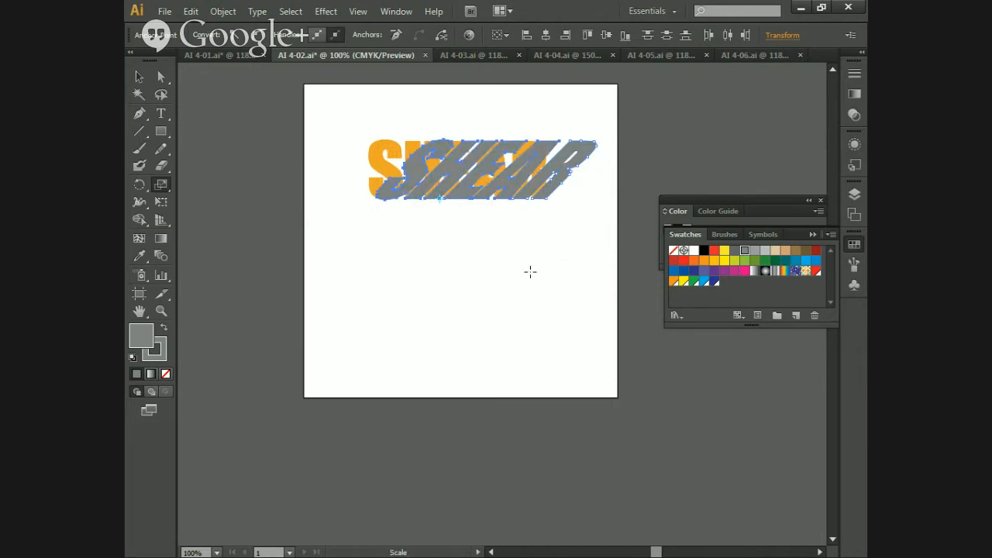
- Clear the partial letter selection and select the whole sheared gray SHEAR group
{"action": "key", "text": "v"}
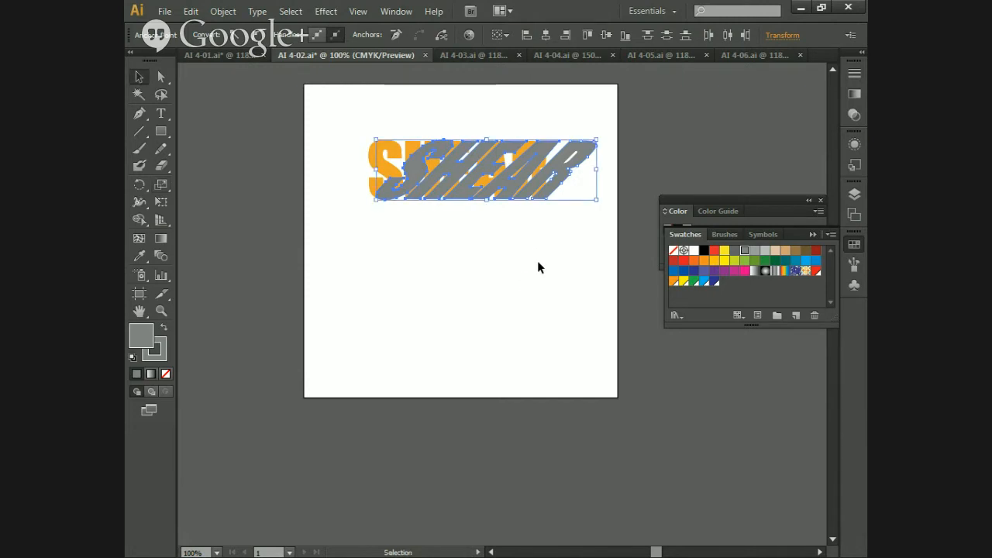
{"action": "left_click", "coordinate": [538, 268]}
{"action": "left_click", "coordinate": [558, 177]}
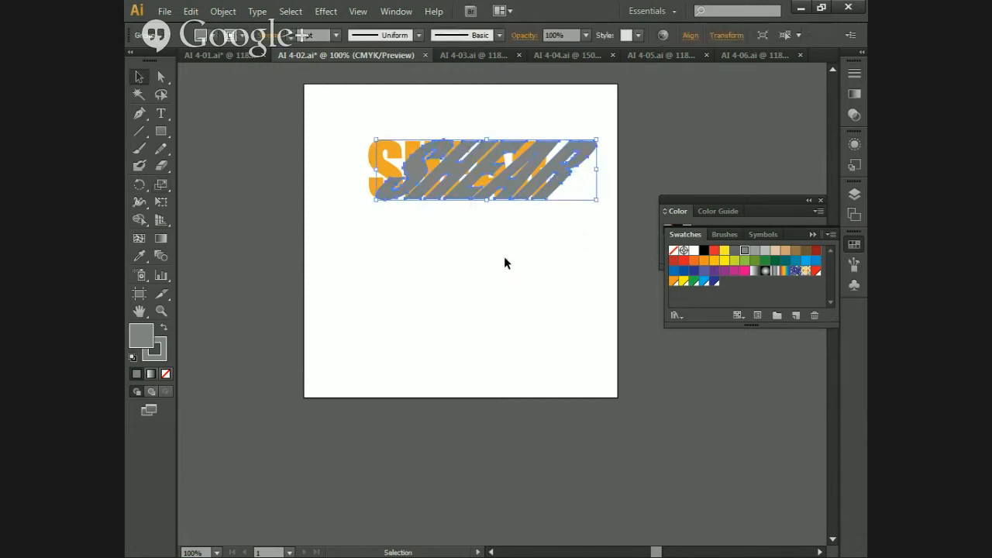
- Try scaling the sheared gray group to 100% horizontal and 50% vertical about its centre, and undo it
{"action": "double_click", "coordinate": [162, 191]}
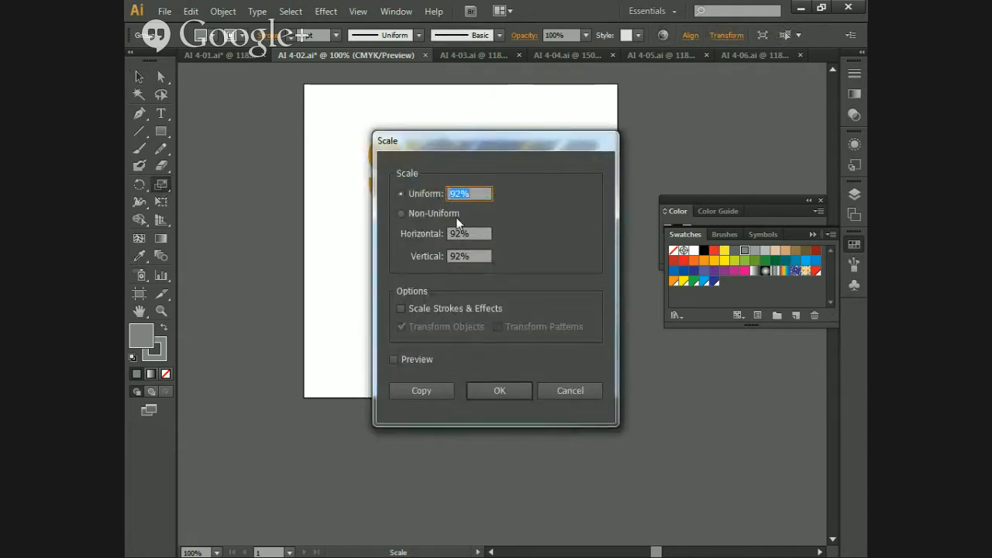
{"action": "left_click", "coordinate": [457, 219]}
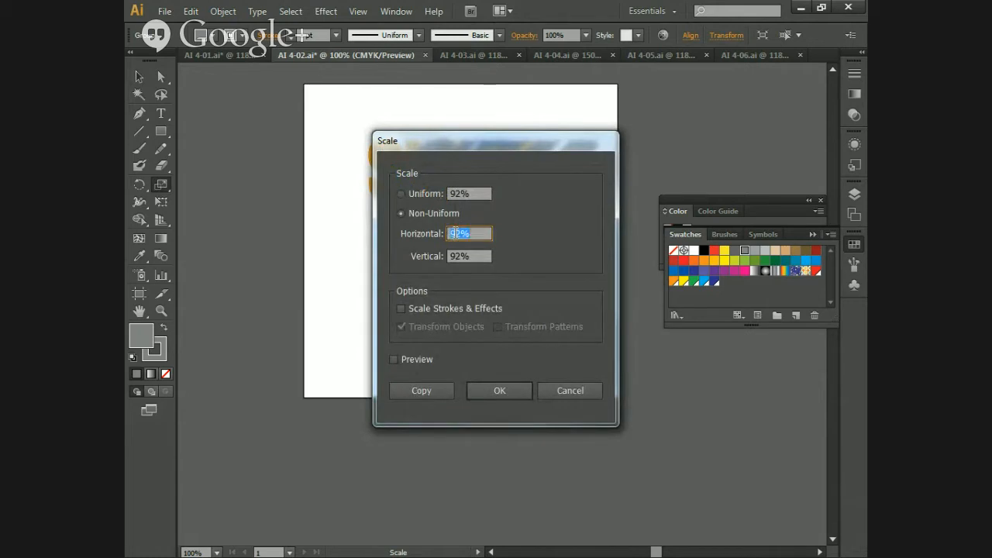
{"action": "type", "text": "100"}
{"action": "key", "text": "Tab"}
{"action": "type", "text": "50"}
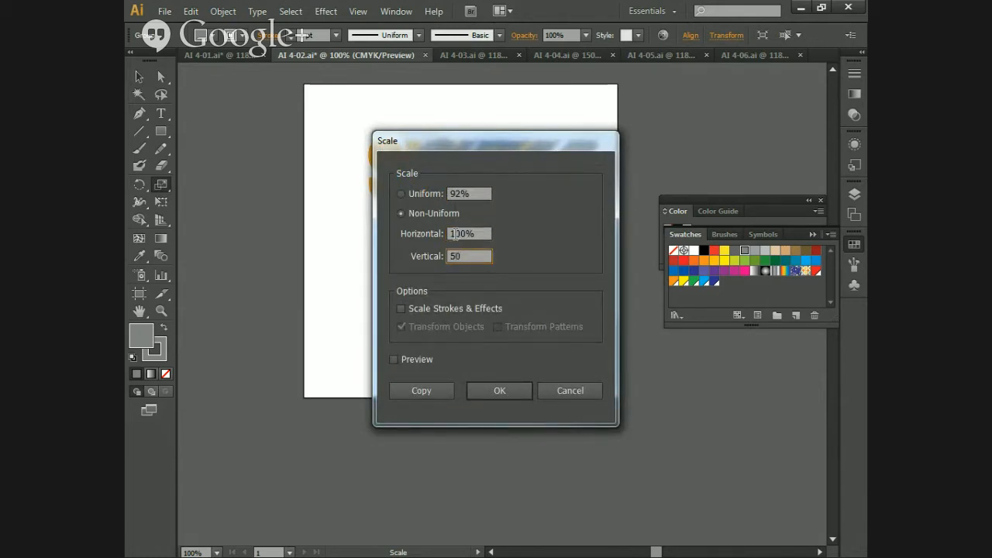
{"action": "left_click", "coordinate": [494, 389]}
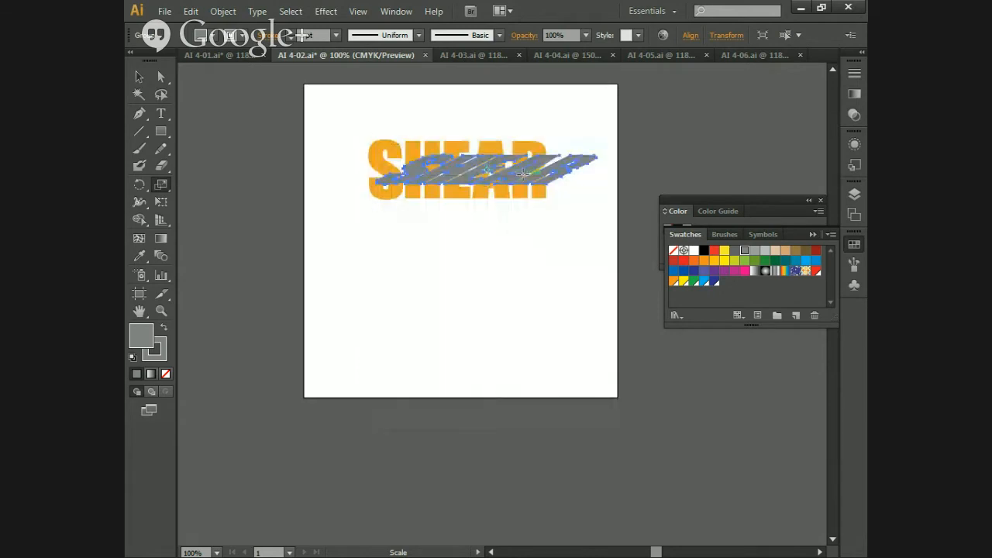
{"action": "key", "text": "v"}
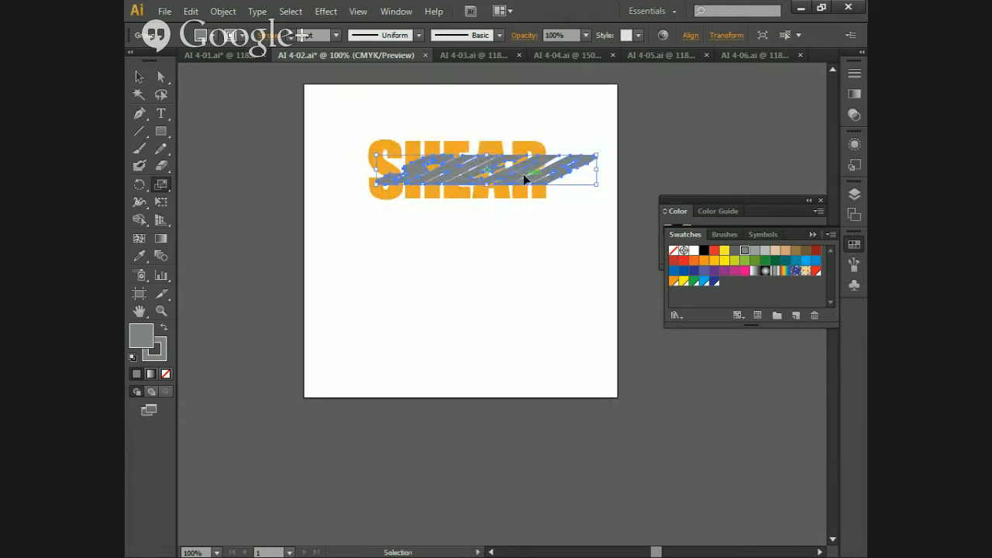
{"action": "key", "text": "ctrl+z"}
- Scale the sheared gray SHEAR group non-uniformly to 100% horizontal and 50% vertical from an anchor on the lettering's baseline
{"action": "key", "text": "s"}
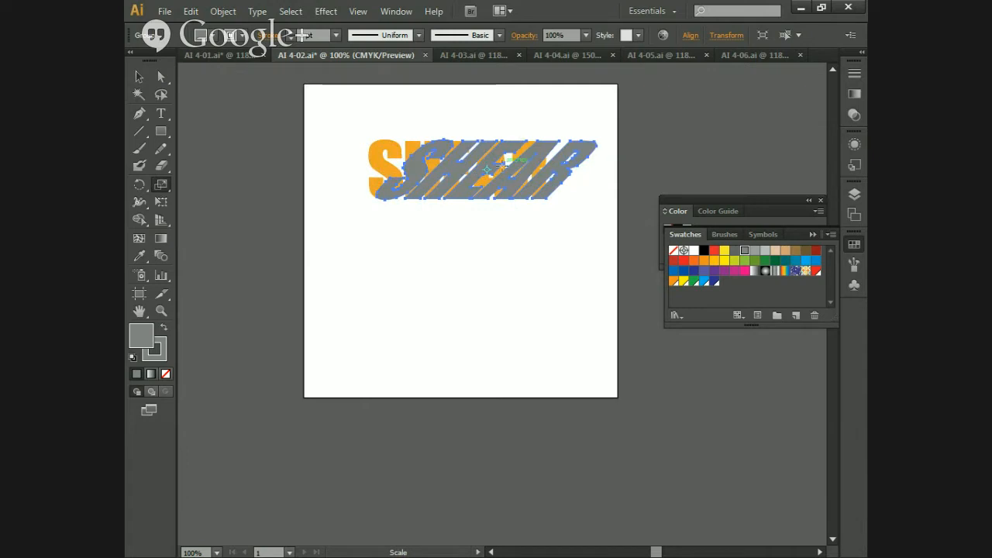
{"action": "left_click", "coordinate": [472, 198], "text": "alt"}
{"action": "left_click_drag", "start_coordinate": [471, 232], "coordinate": [419, 231]}
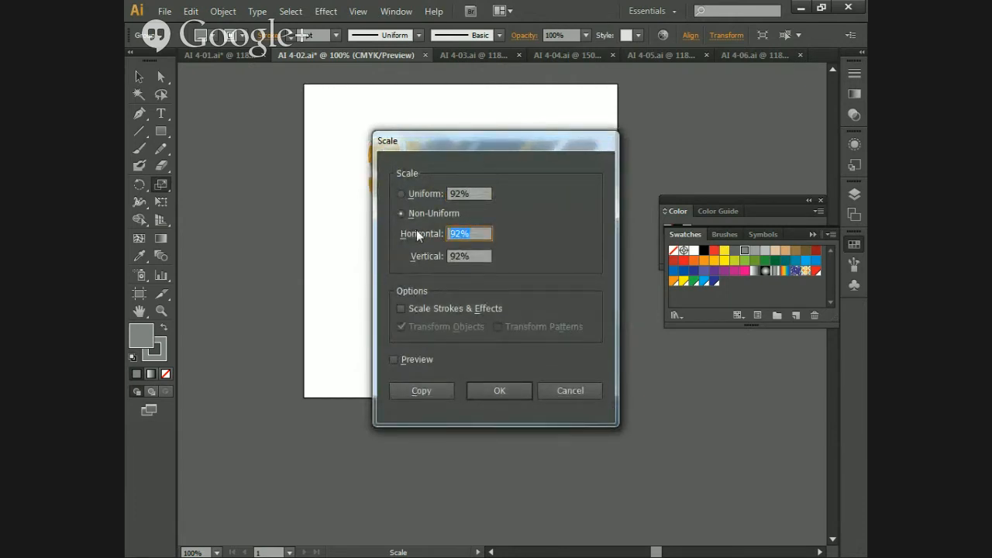
{"action": "type", "text": "100"}
{"action": "key", "text": "Tab"}
{"action": "type", "text": "50"}
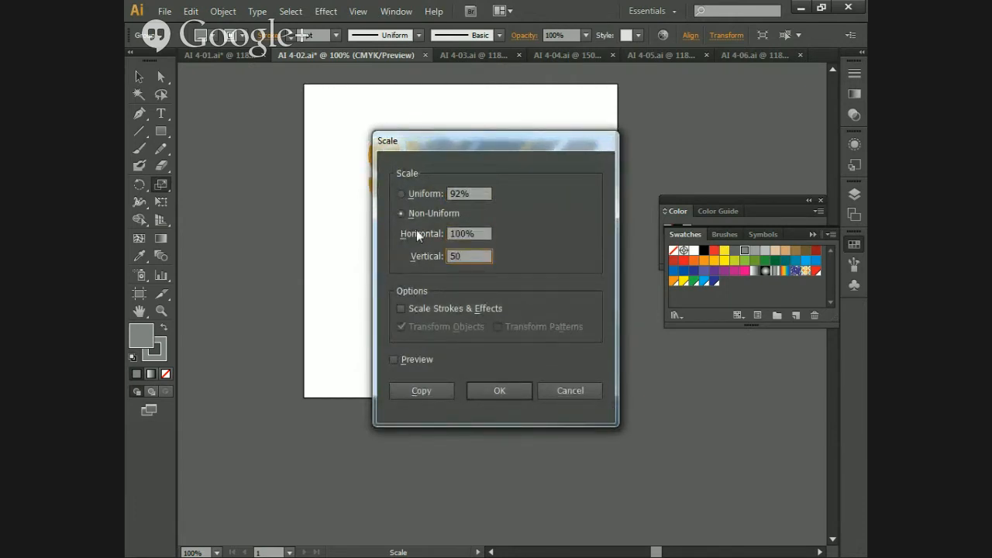
{"action": "left_click", "coordinate": [498, 392]}
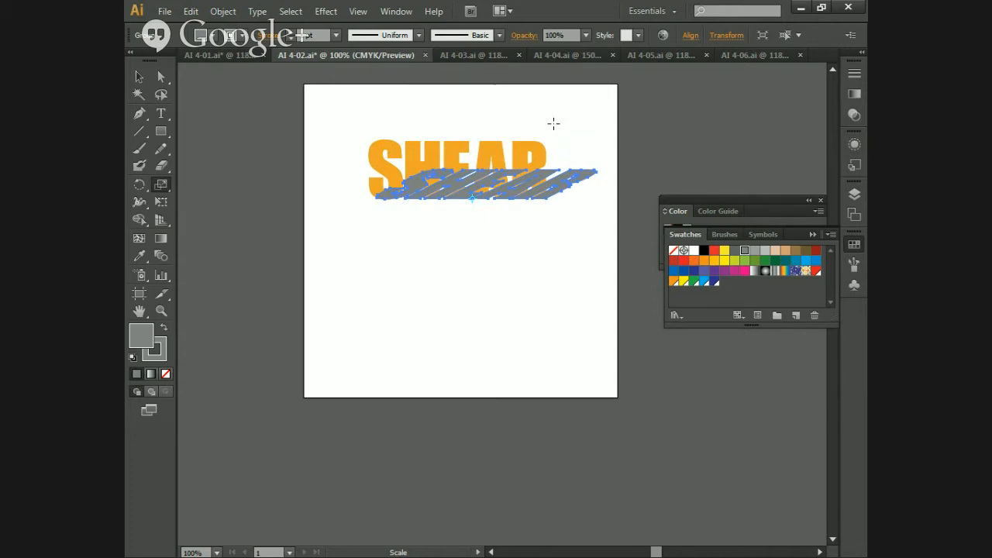
- Send the flattened gray SHEAR shadow to the back, behind the orange lettering, and deselect it
{"action": "left_click", "coordinate": [161, 76]}
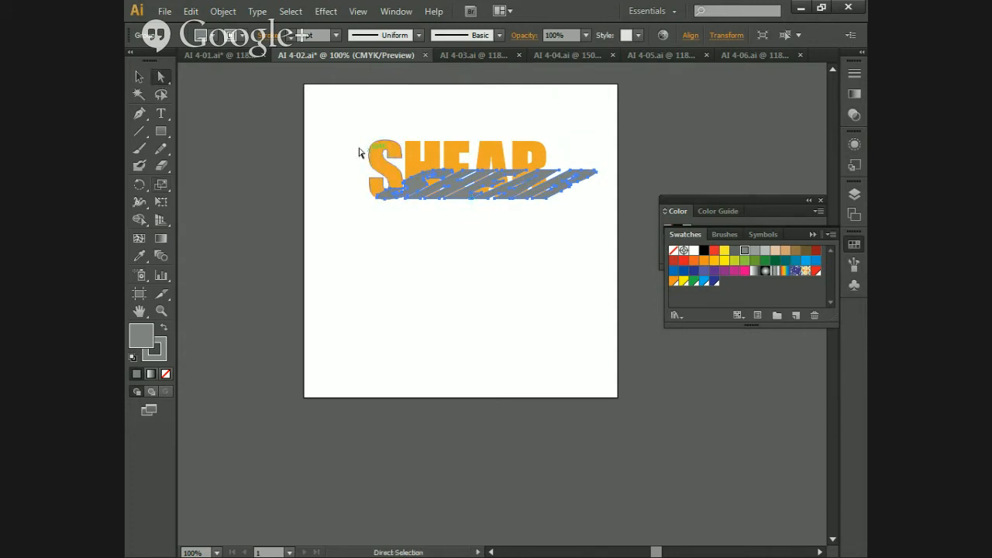
{"action": "right_click", "coordinate": [473, 182]}
{"action": "mouse_move", "coordinate": [544, 312]}
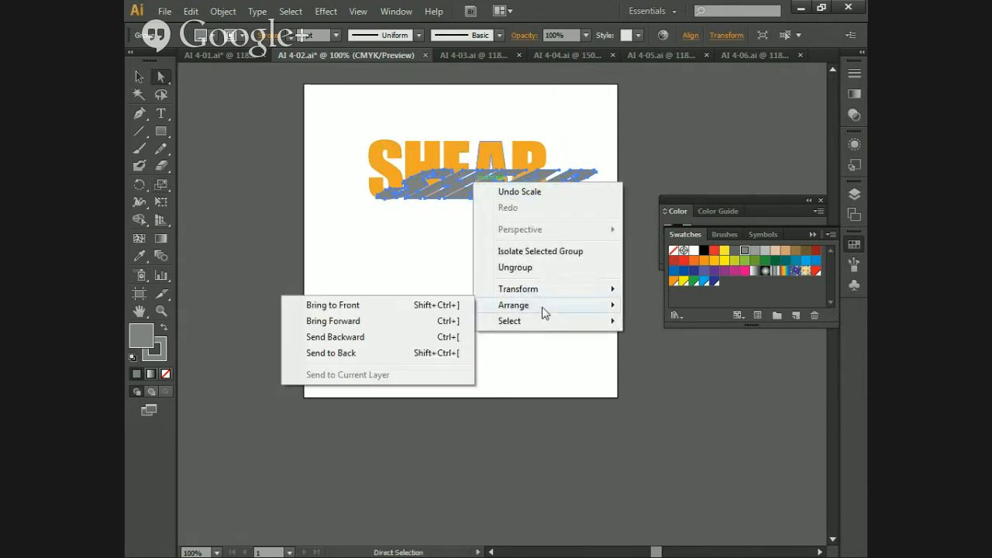
{"action": "left_click", "coordinate": [352, 353]}
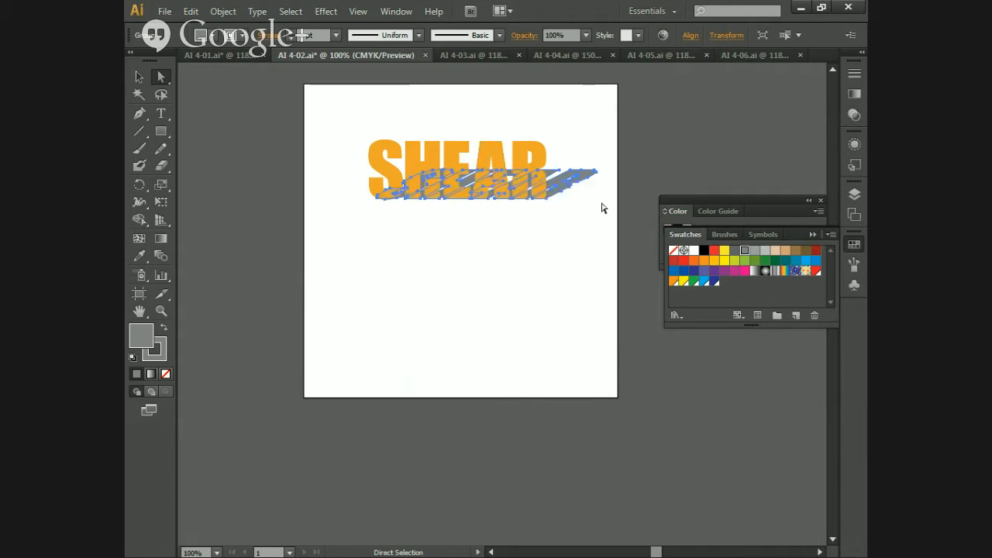
{"action": "left_click", "coordinate": [555, 275]}
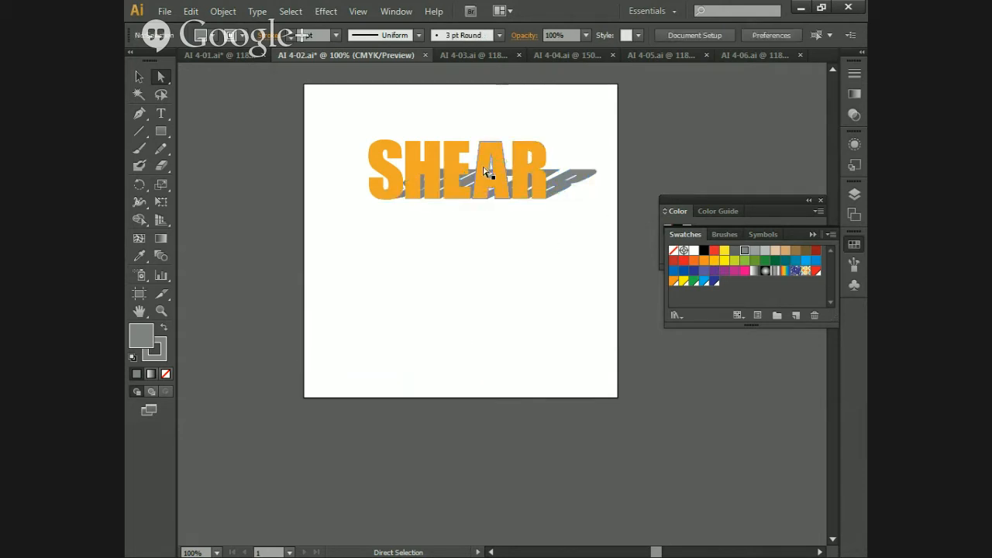
{"action": "left_click", "coordinate": [379, 156]}
{"action": "left_click", "coordinate": [419, 169]}
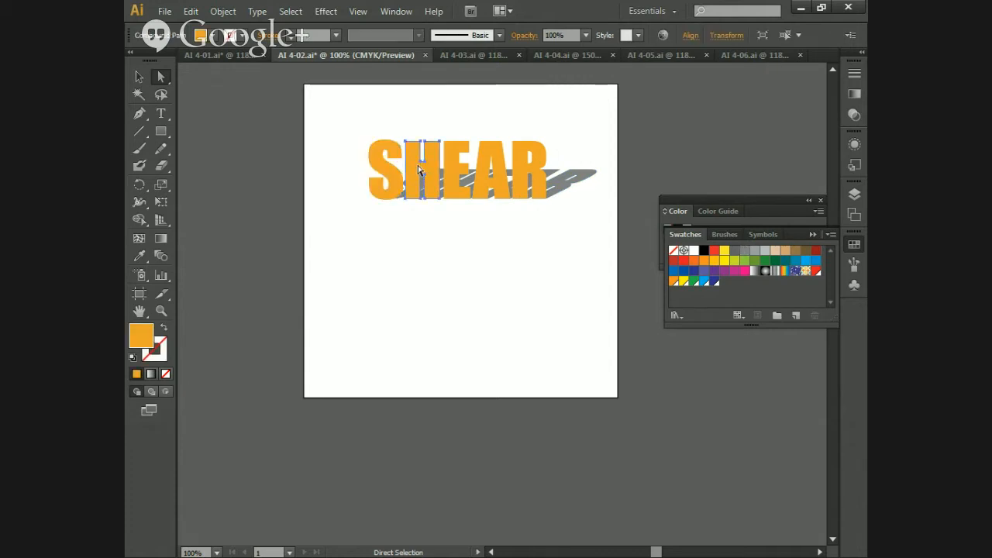
{"action": "left_click", "coordinate": [386, 162]}
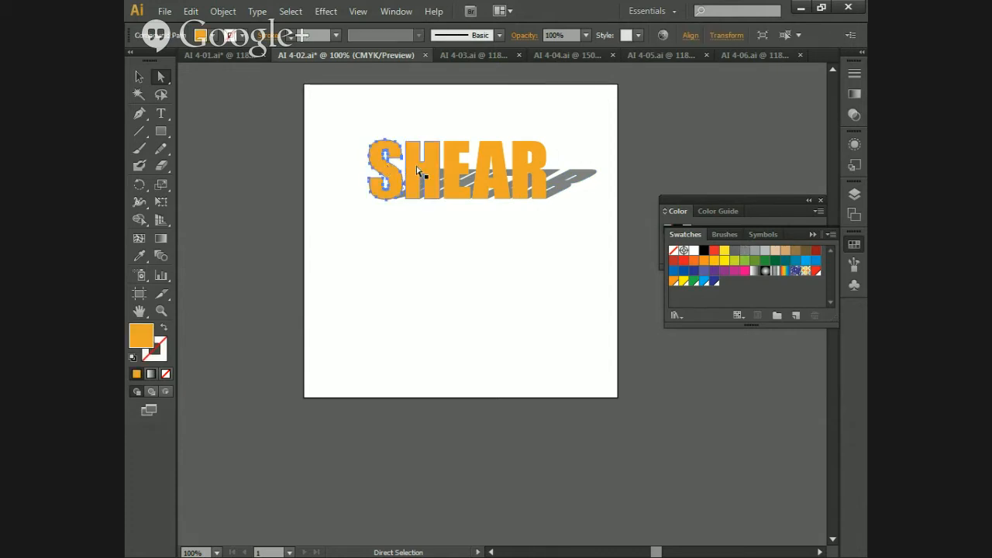
{"action": "left_click", "coordinate": [419, 171], "text": "shift"}
{"action": "left_click", "coordinate": [455, 168], "text": "shift"}
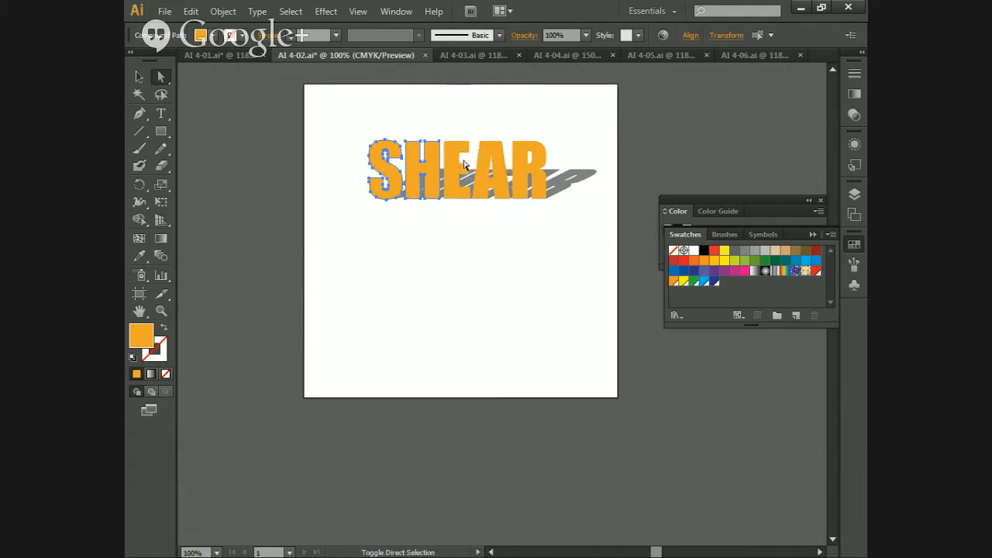
{"action": "left_click", "coordinate": [492, 158], "text": "shift"}
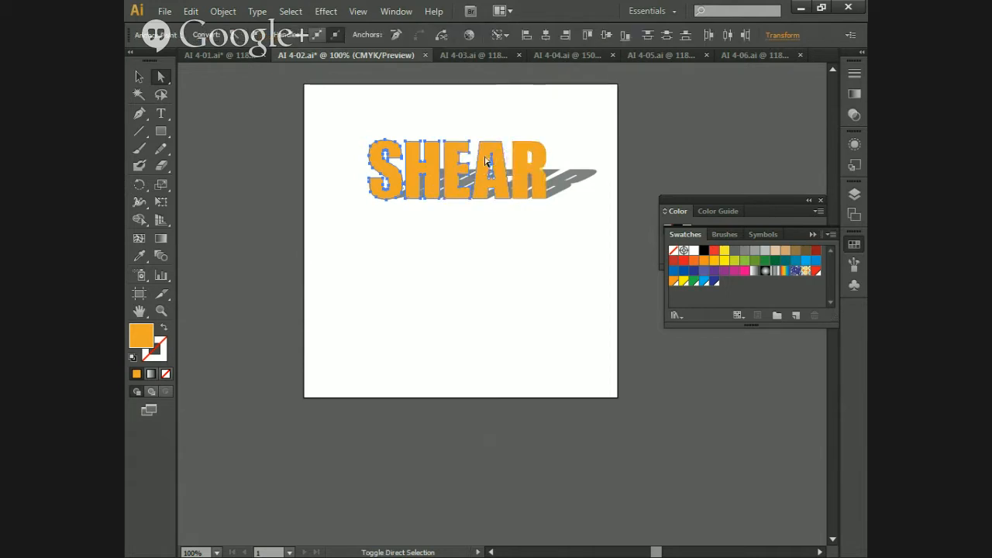
{"action": "left_click", "coordinate": [486, 161], "text": "shift"}
{"action": "left_click", "coordinate": [531, 170], "text": "shift"}
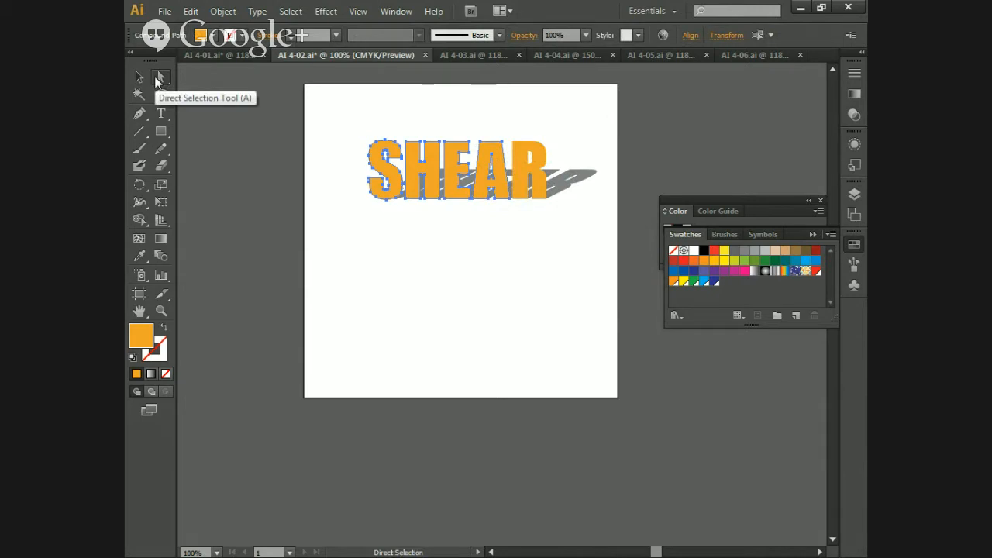
{"action": "key", "text": "v"}
{"action": "left_click", "coordinate": [457, 117]}
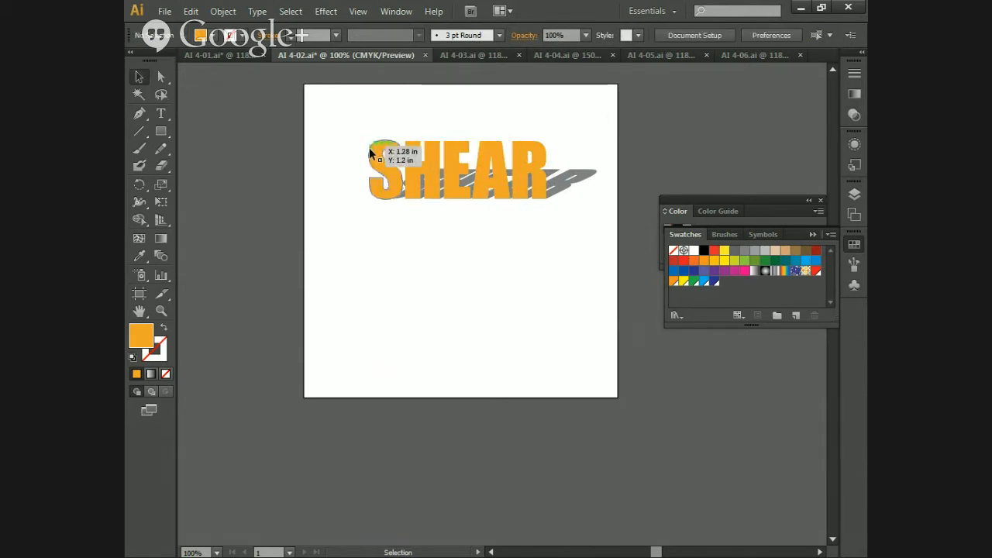
- Select the whole orange SHEAR group, give it a black stroke, and deselect it
{"action": "left_click", "coordinate": [372, 151]}
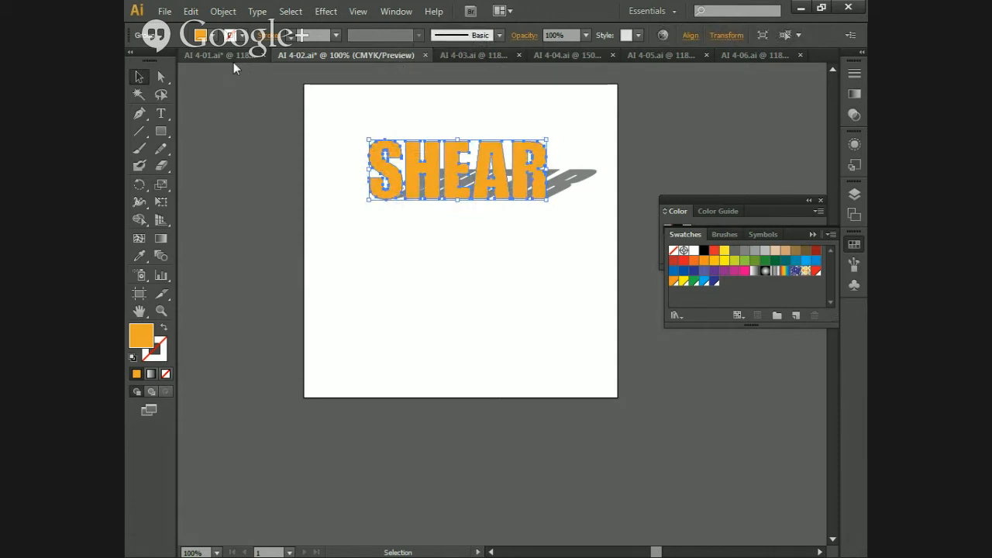
{"action": "left_click", "coordinate": [206, 35]}
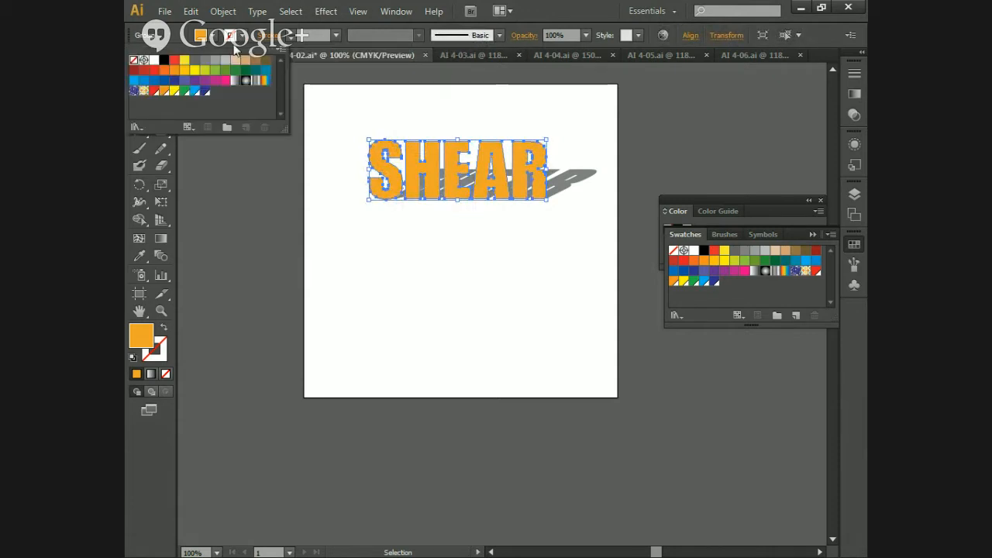
{"action": "left_click", "coordinate": [165, 61]}
{"action": "left_click", "coordinate": [427, 244]}
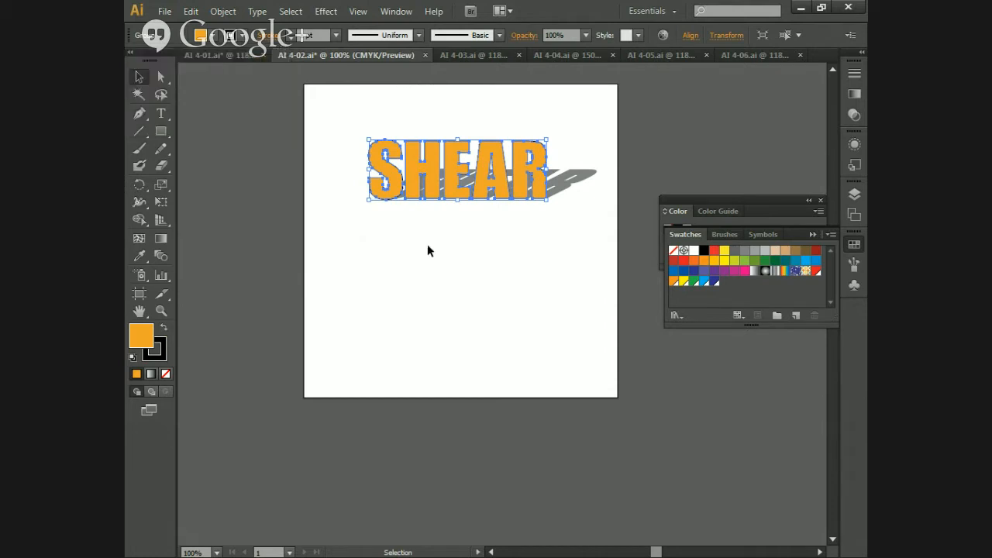
{"action": "left_click", "coordinate": [465, 292]}
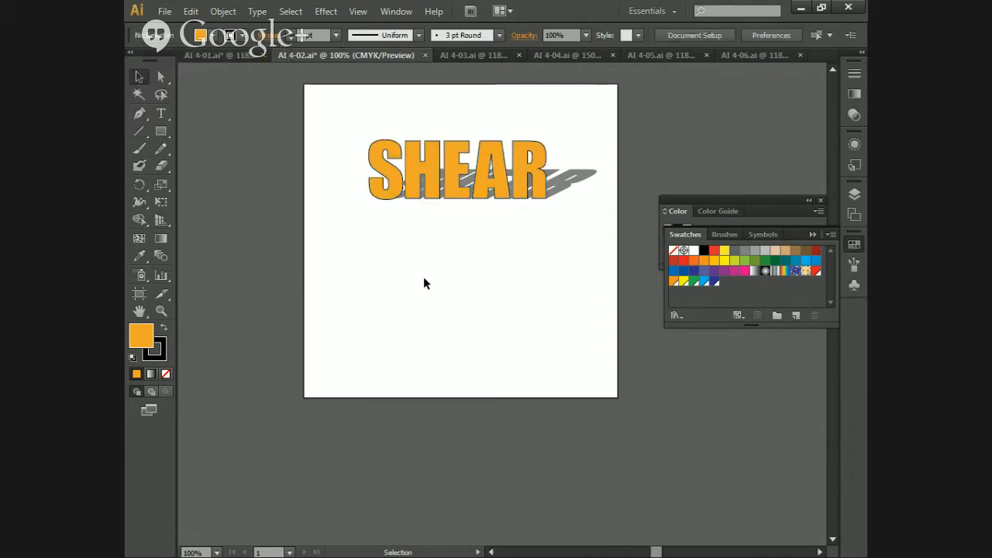
- In AI 4-03.ai, reflect a copy of the pink half-outline across the vertical axis through its top end anchor
{"action": "left_click", "coordinate": [480, 55]}
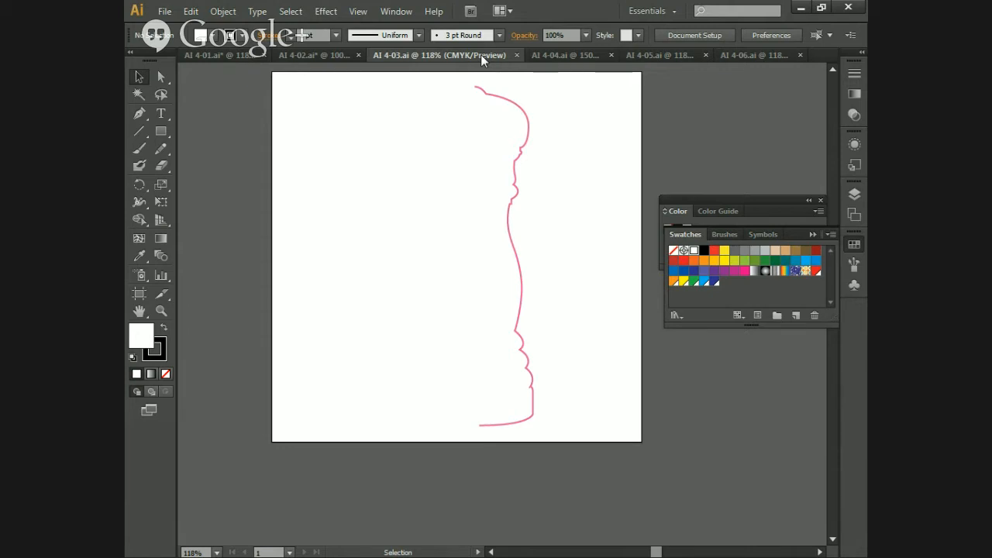
{"action": "left_click", "coordinate": [512, 104]}
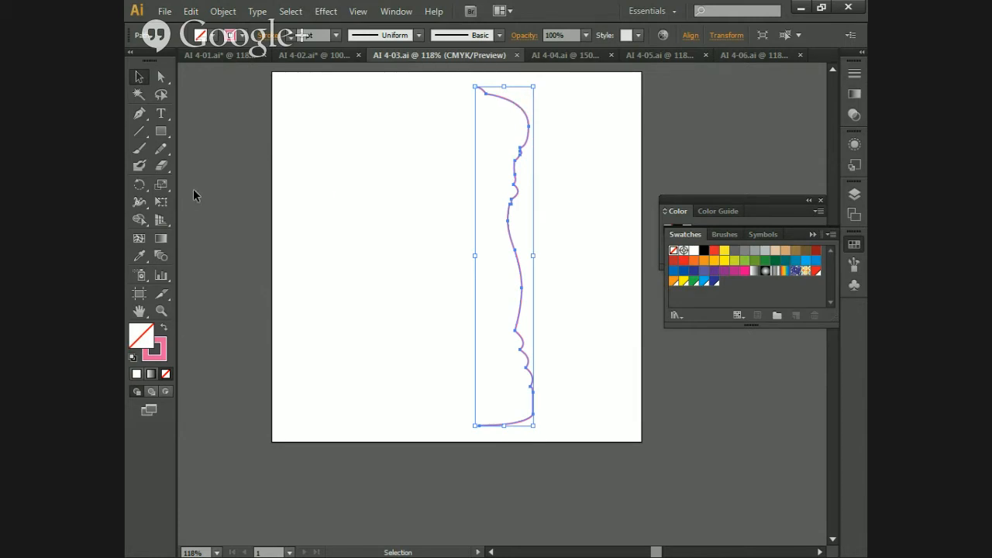
{"action": "left_click", "coordinate": [146, 190]}
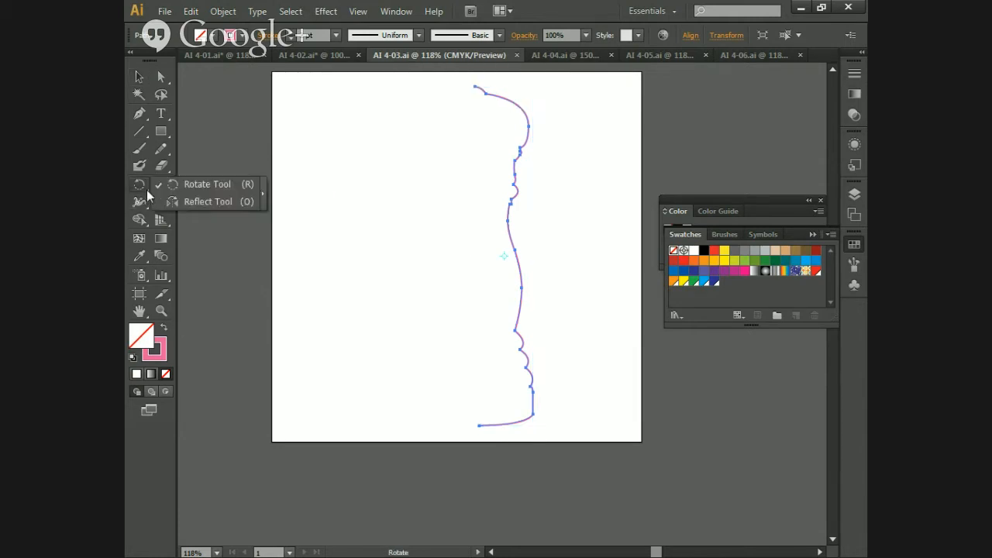
{"action": "left_click", "coordinate": [202, 201]}
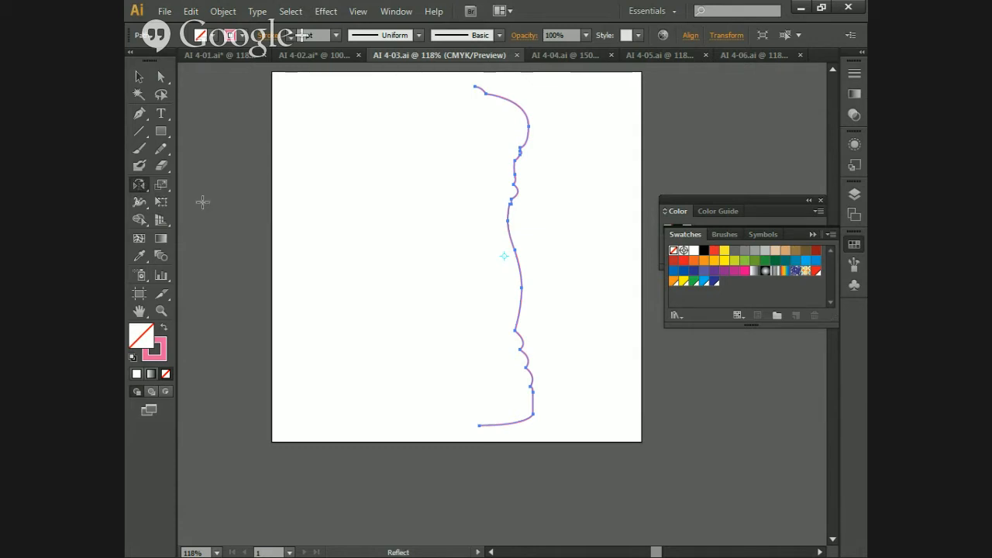
{"action": "left_click", "coordinate": [475, 86], "text": "alt"}
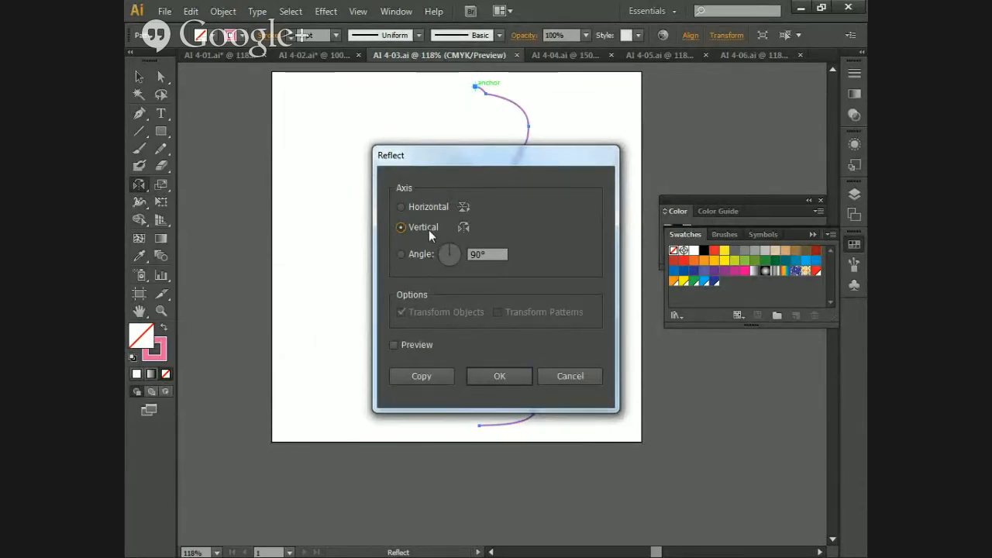
{"action": "left_click", "coordinate": [419, 371]}
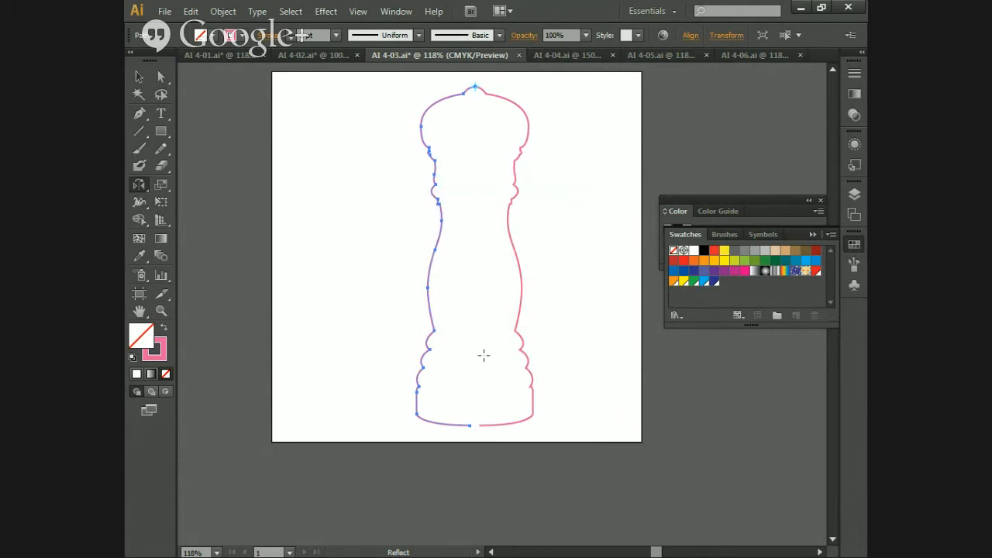
- Select the two open end anchors at the base of the mirrored outlines and average them on both axes
{"action": "left_click", "coordinate": [163, 77]}
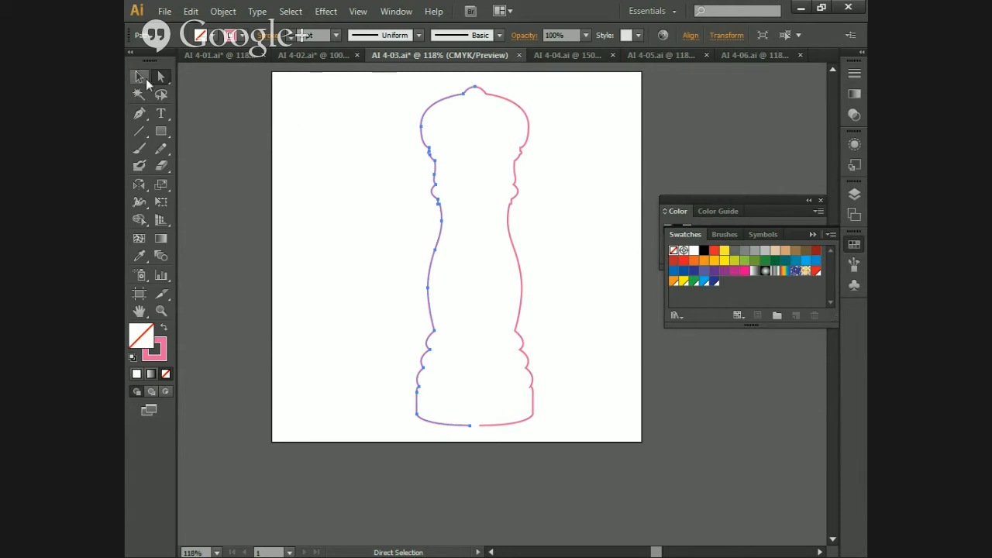
{"action": "left_click", "coordinate": [470, 425]}
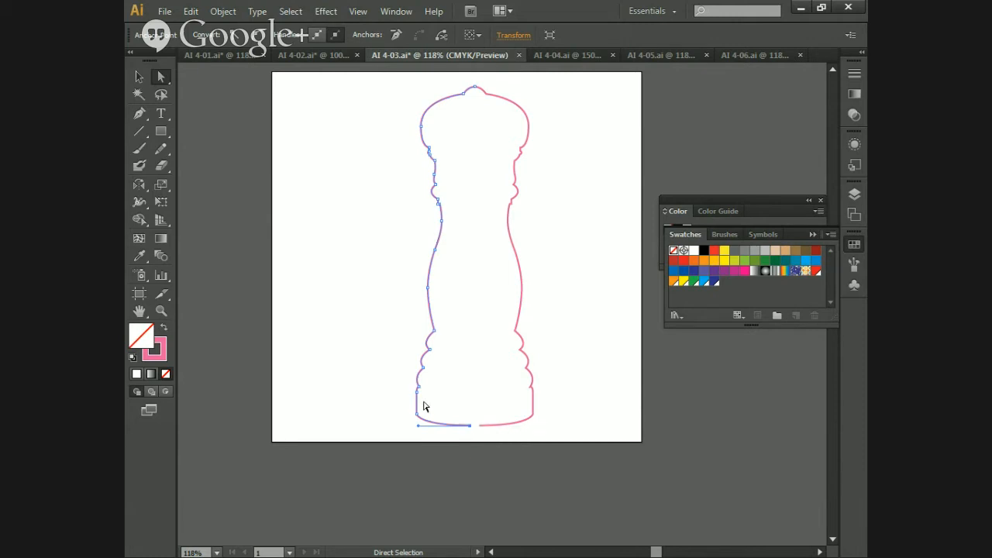
{"action": "left_click", "coordinate": [442, 36]}
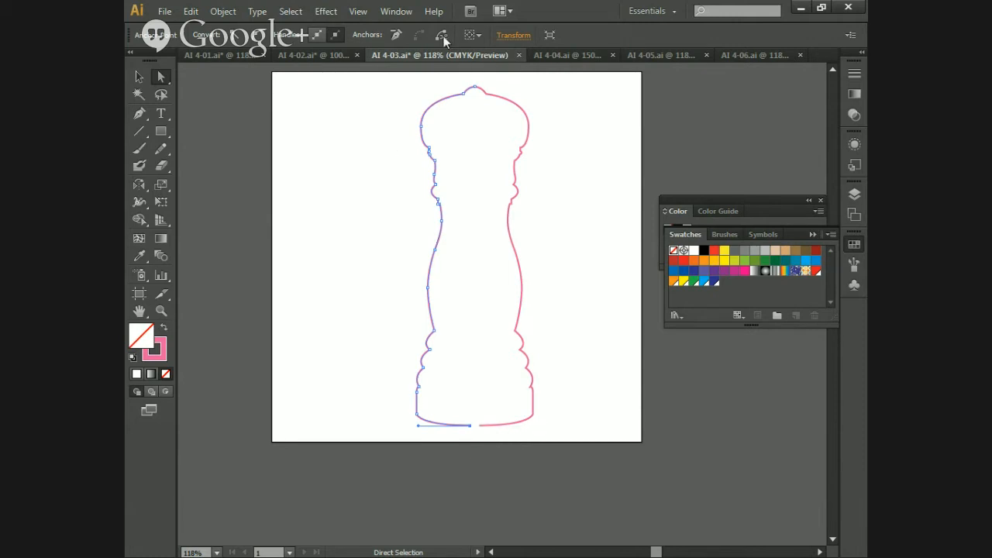
{"action": "left_click", "coordinate": [478, 428], "text": "shift"}
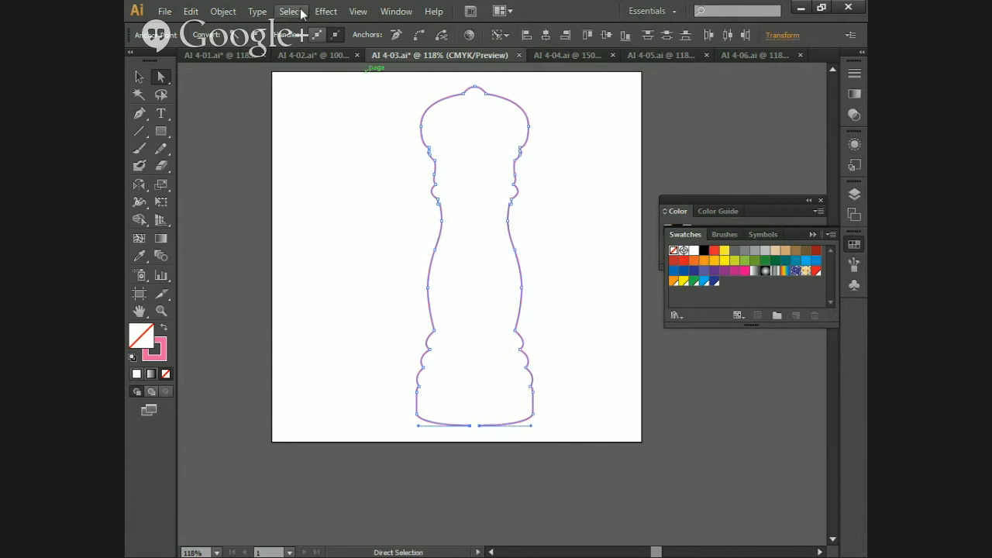
{"action": "left_click", "coordinate": [222, 12]}
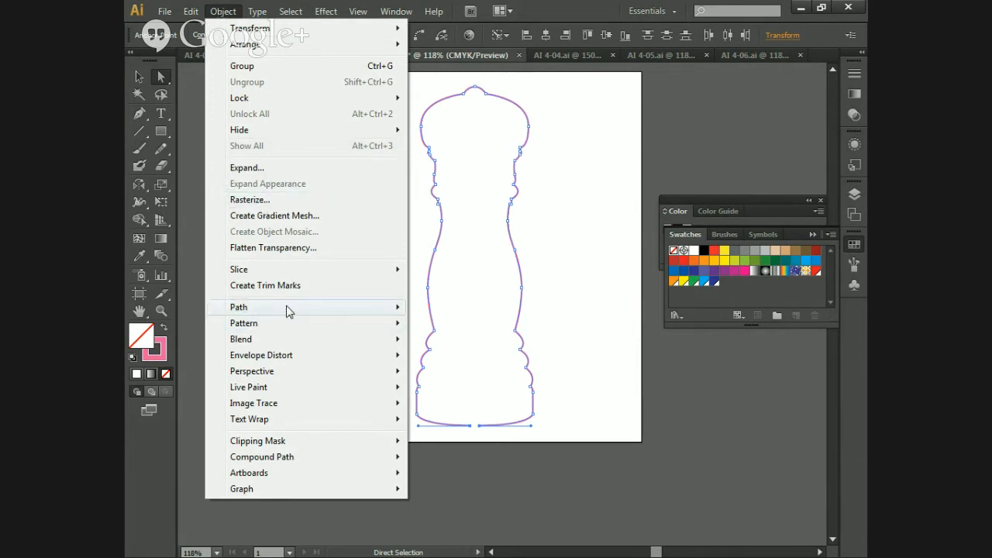
{"action": "mouse_move", "coordinate": [286, 309]}
{"action": "left_click", "coordinate": [478, 325]}
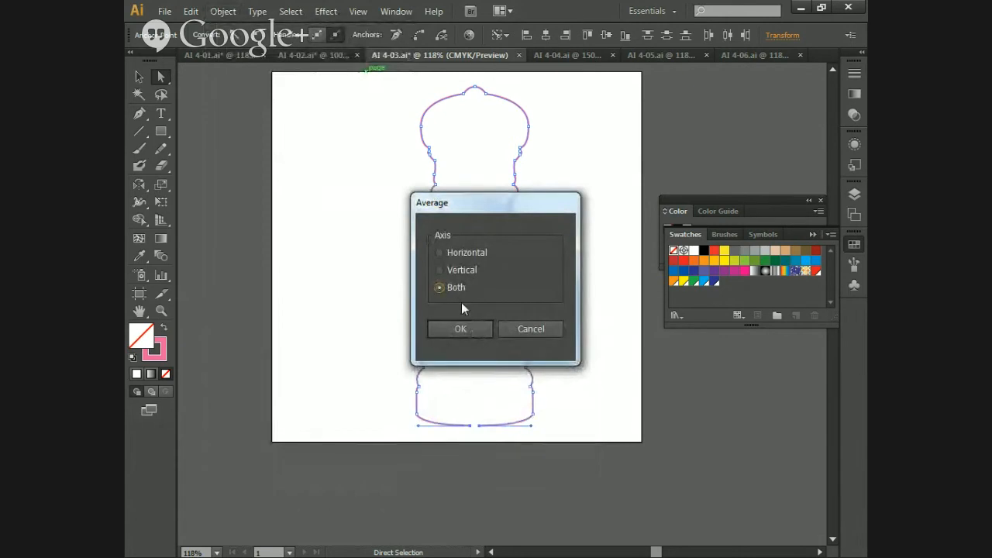
{"action": "left_click", "coordinate": [461, 329]}
- Join the two averaged base anchors of the pink outline and clear the selection
{"action": "left_click", "coordinate": [224, 11]}
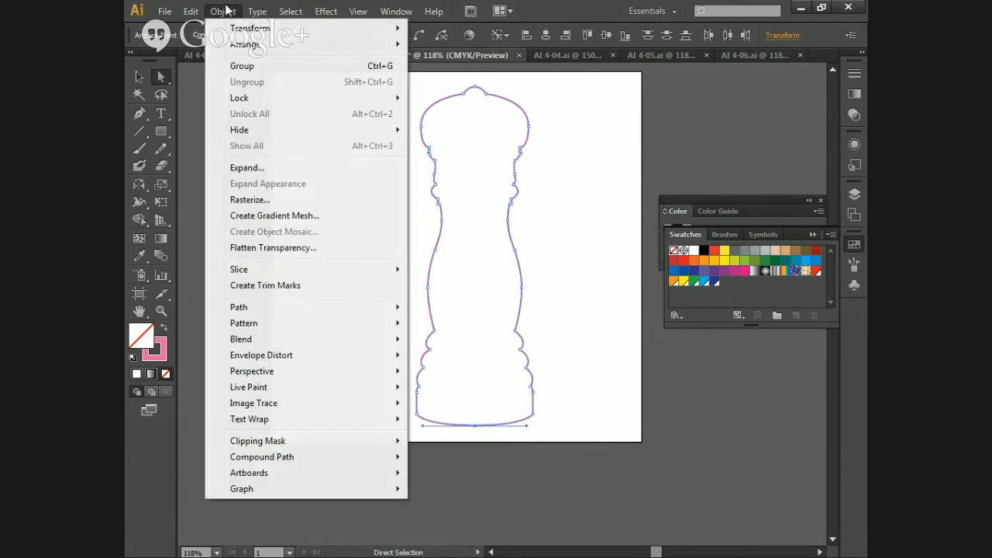
{"action": "mouse_move", "coordinate": [268, 307]}
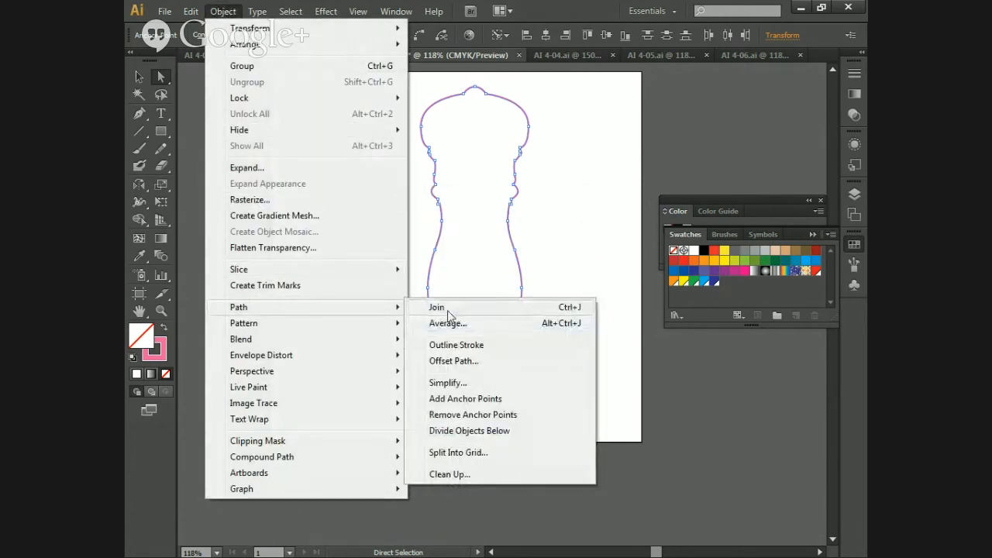
{"action": "left_click", "coordinate": [450, 310]}
{"action": "left_click", "coordinate": [572, 413]}
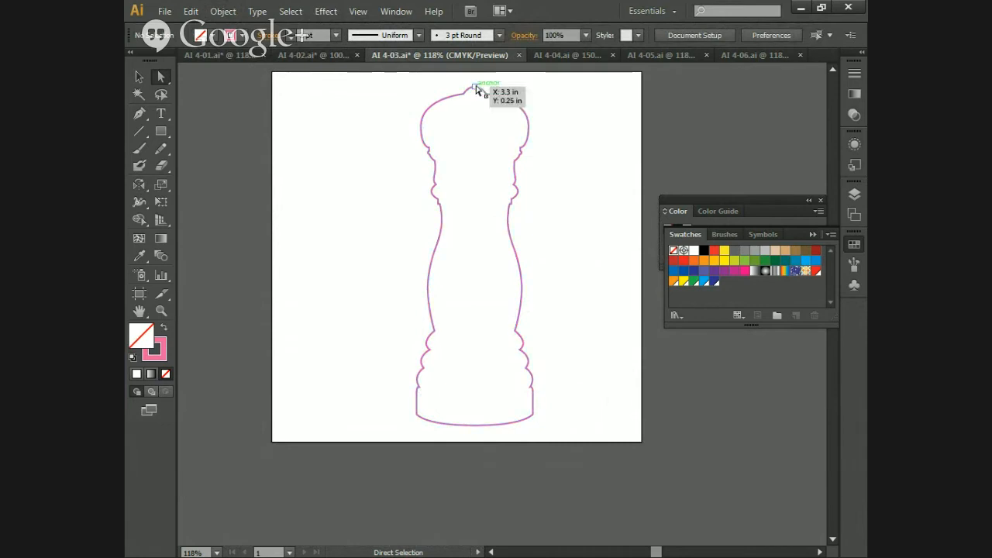
- Switch to the AI 4-04.ai document, select the entire IT'S ALL ABOUT PERSPECTIVE sign and activate Free Transform
{"action": "left_click", "coordinate": [558, 55]}
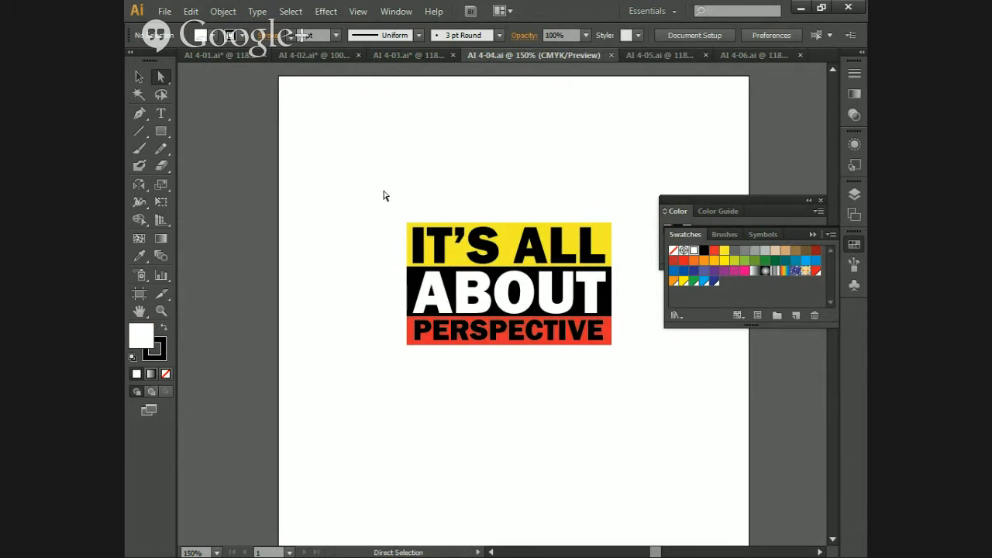
{"action": "left_click_drag", "start_coordinate": [383, 196], "coordinate": [505, 277]}
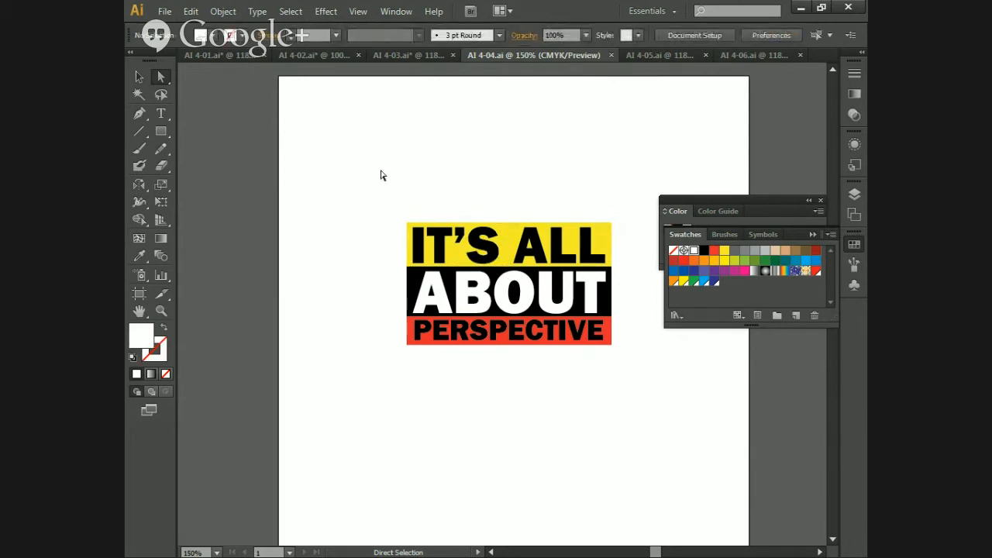
{"action": "key", "text": "ctrl+a"}
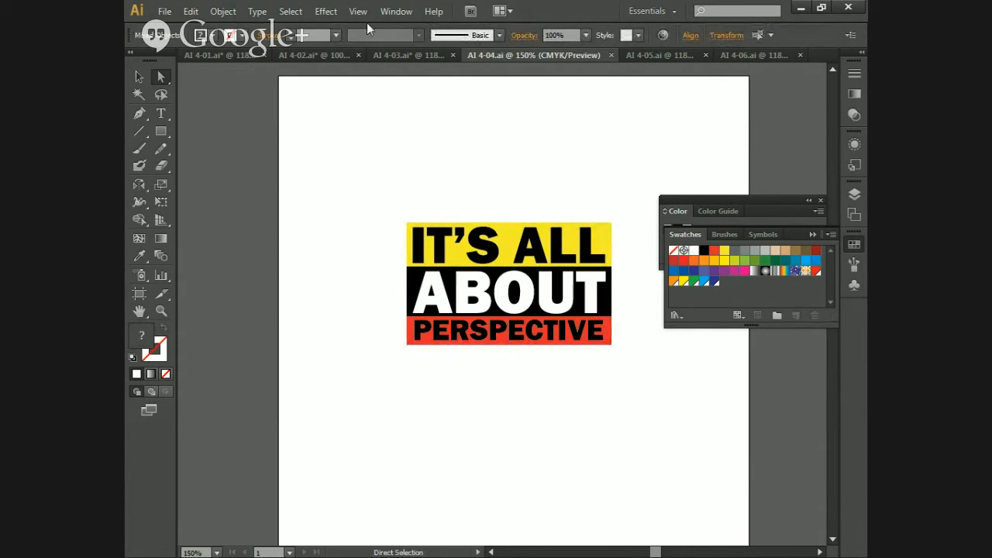
{"action": "left_click", "coordinate": [358, 12]}
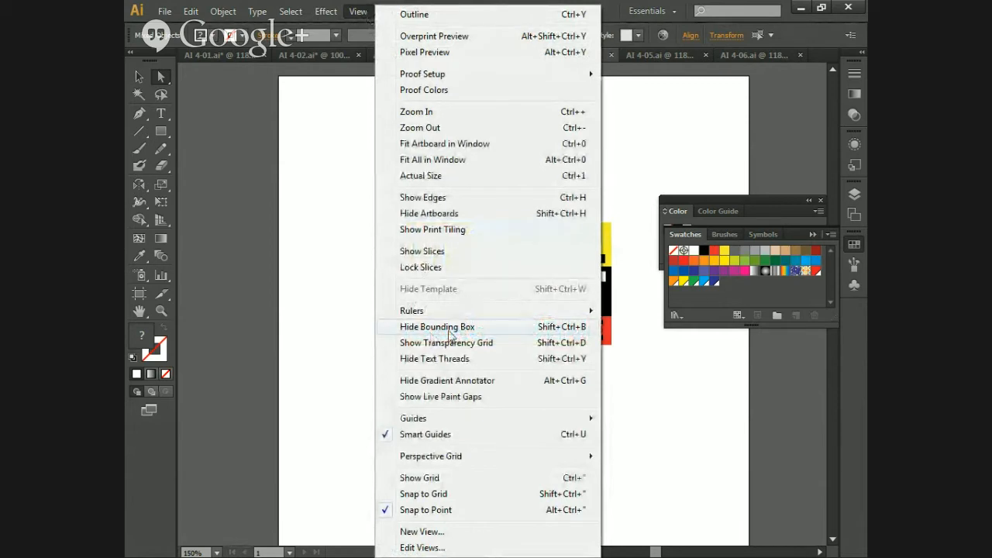
{"action": "left_click", "coordinate": [653, 400]}
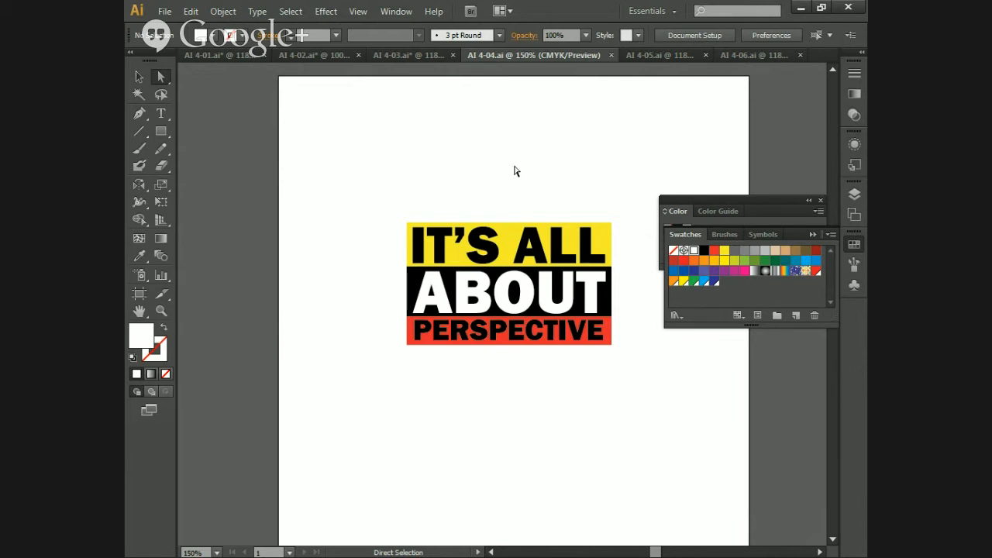
{"action": "left_click", "coordinate": [165, 206]}
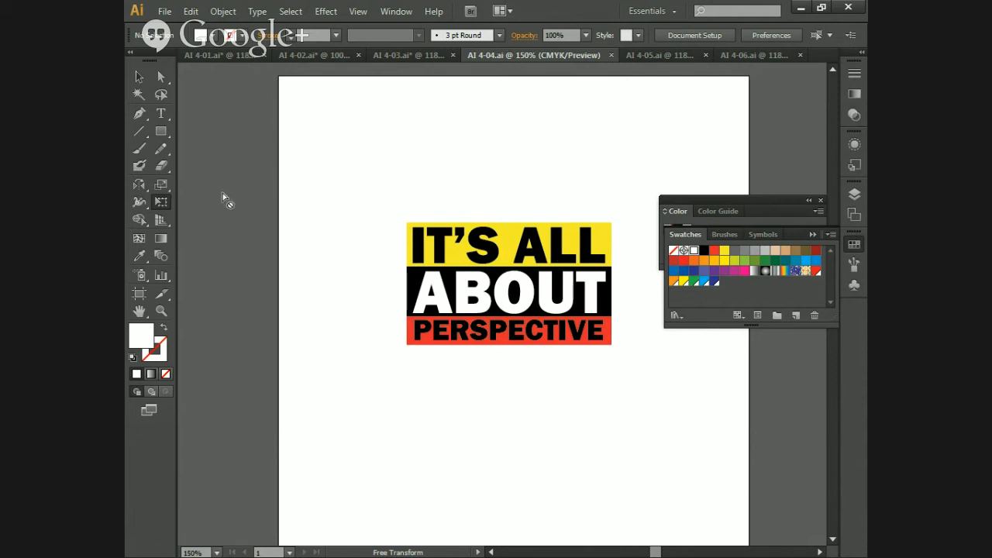
{"action": "left_click", "coordinate": [161, 76]}
{"action": "left_click_drag", "start_coordinate": [406, 208], "coordinate": [681, 434]}
{"action": "left_click", "coordinate": [162, 204]}
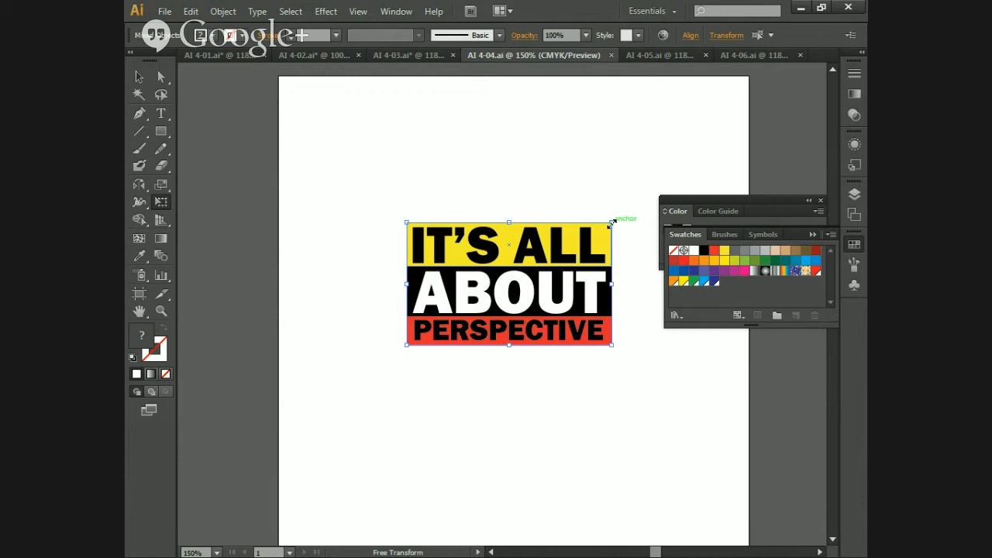
- Try scaling, skewing and perspective-distorting the sign from its upper-right corner with Free Transform, ending with a plain enlargement
{"action": "left_click_drag", "start_coordinate": [612, 222], "coordinate": [617, 214]}
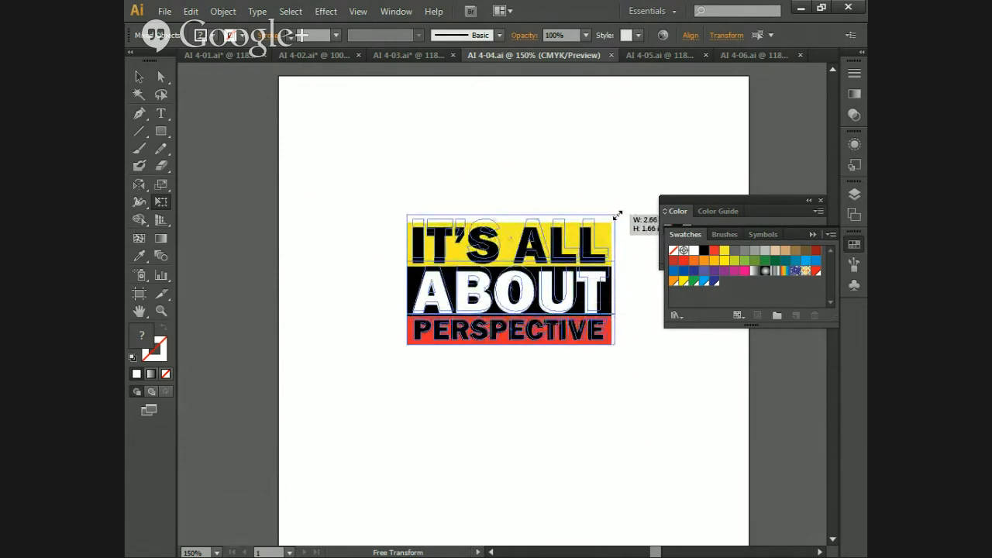
{"action": "left_click_drag", "start_coordinate": [618, 214], "coordinate": [617, 218]}
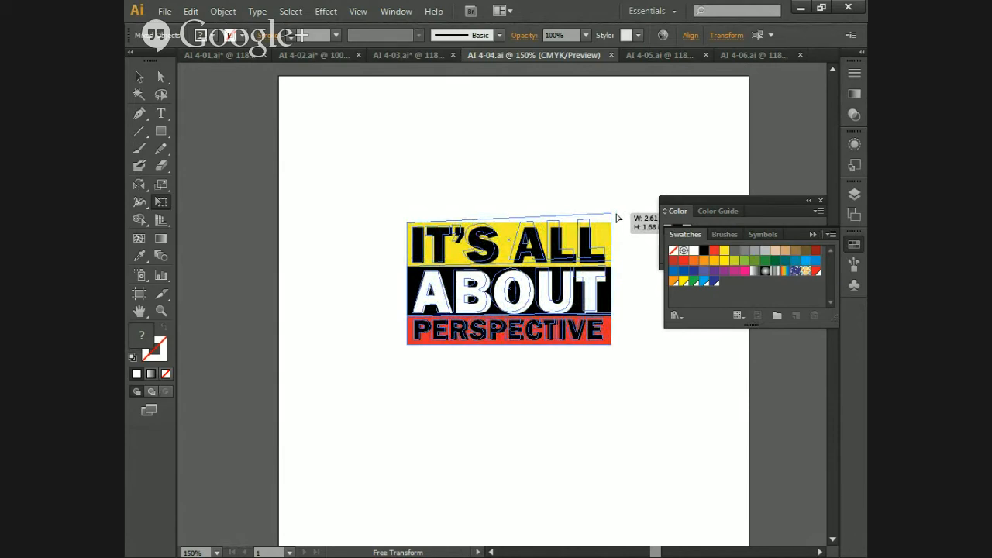
{"action": "left_click_drag", "start_coordinate": [618, 218], "coordinate": [682, 155]}
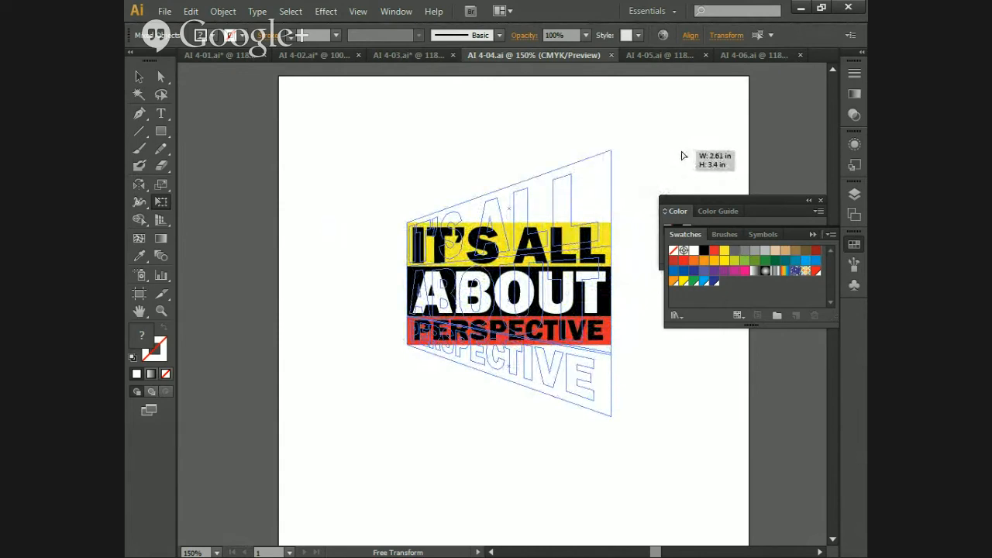
{"action": "key", "text": "alt"}
{"action": "key", "text": "alt"}
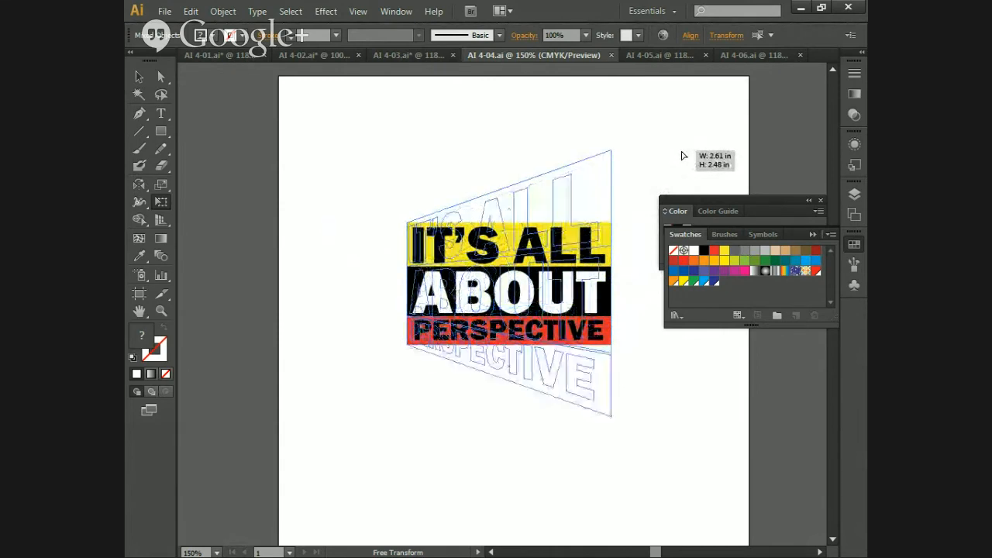
{"action": "key", "text": "alt"}
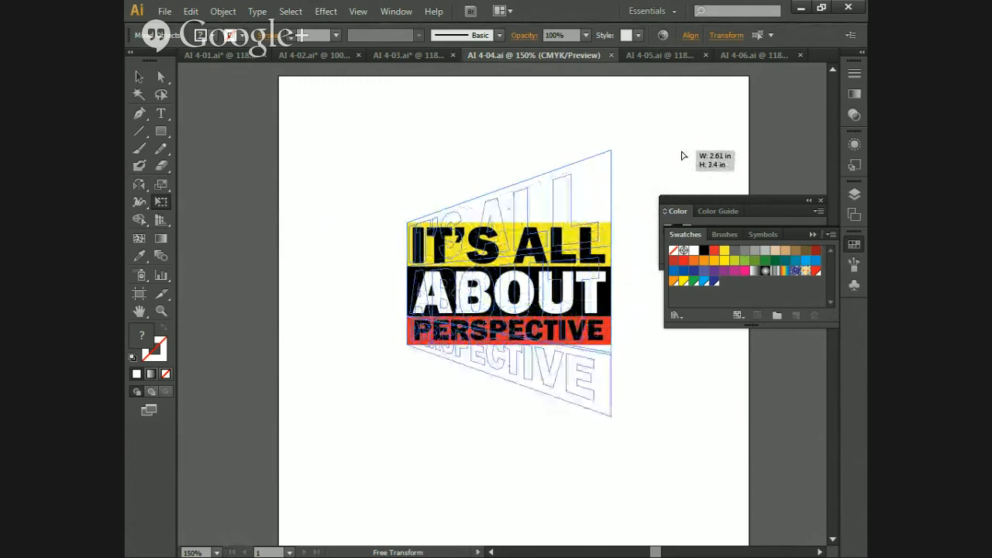
{"action": "key", "text": "alt"}
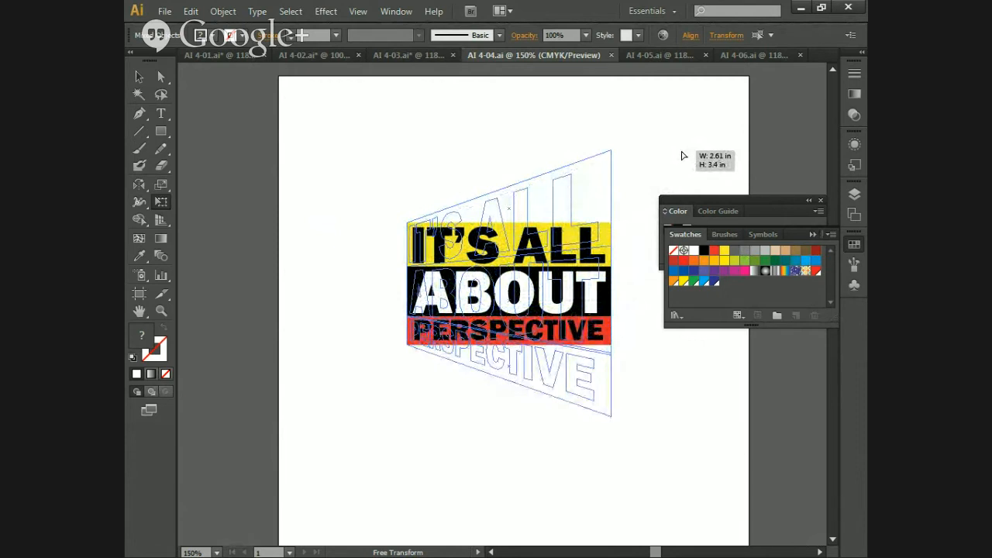
{"action": "left_click_drag", "start_coordinate": [683, 155], "coordinate": [683, 152]}
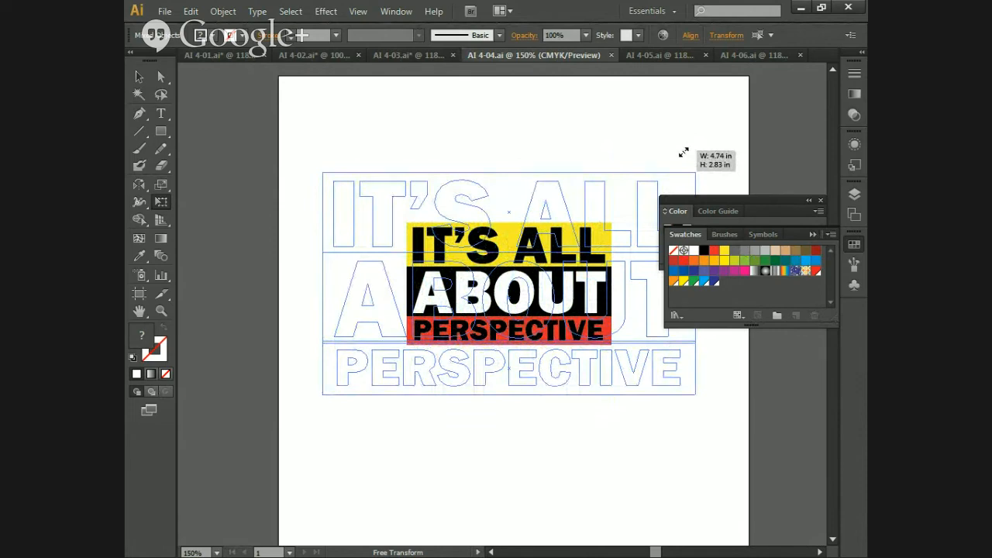
{"action": "left_click_drag", "start_coordinate": [683, 152], "coordinate": [568, 192]}
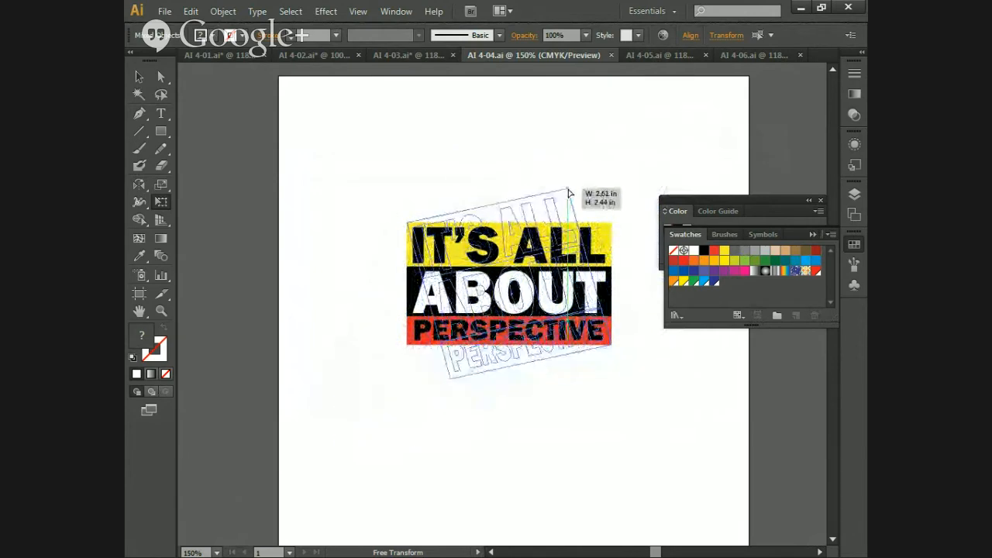
{"action": "left_click_drag", "start_coordinate": [640, 198], "coordinate": [650, 156]}
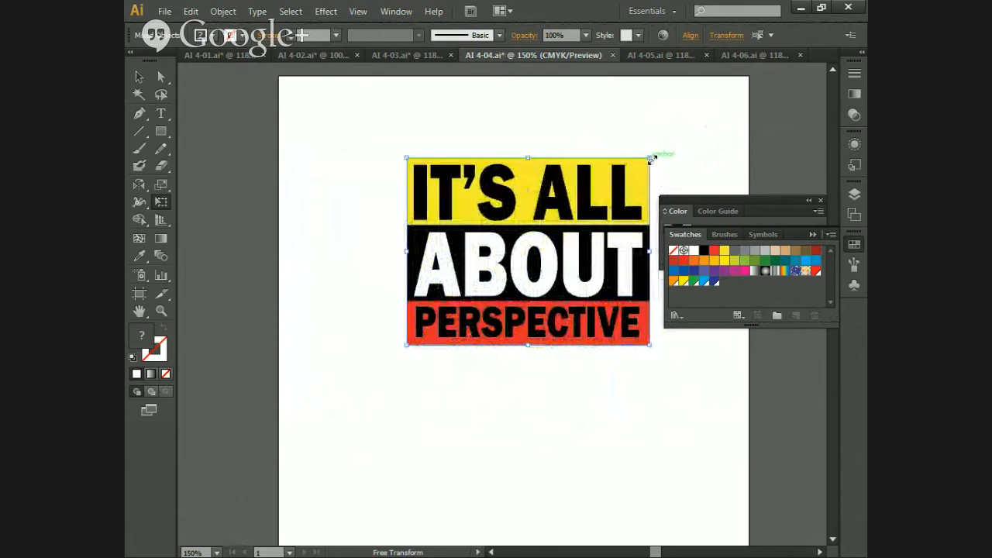
- Try perspective distortions that flare the sign's top edge and then its base, and undo the sign's transformations
{"action": "left_click_drag", "start_coordinate": [651, 158], "coordinate": [742, 128]}
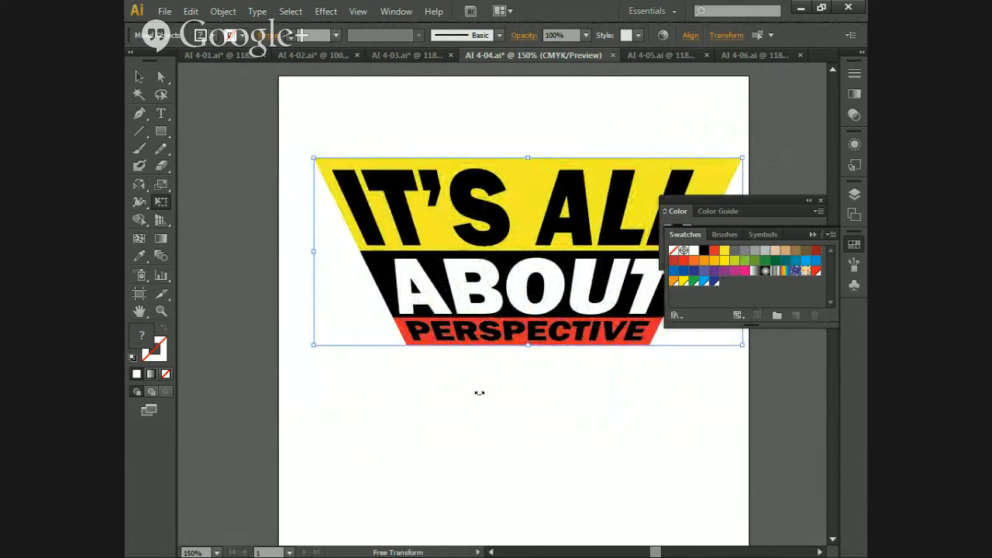
{"action": "key", "text": "ctrl+z"}
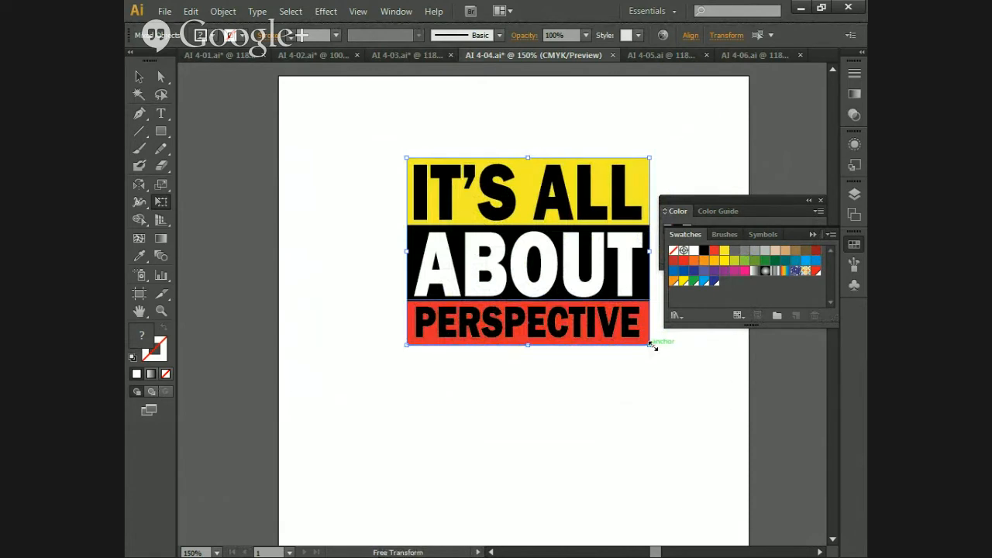
{"action": "left_click_drag", "start_coordinate": [651, 346], "coordinate": [750, 426]}
{"action": "left_click_drag", "start_coordinate": [746, 421], "coordinate": [744, 417]}
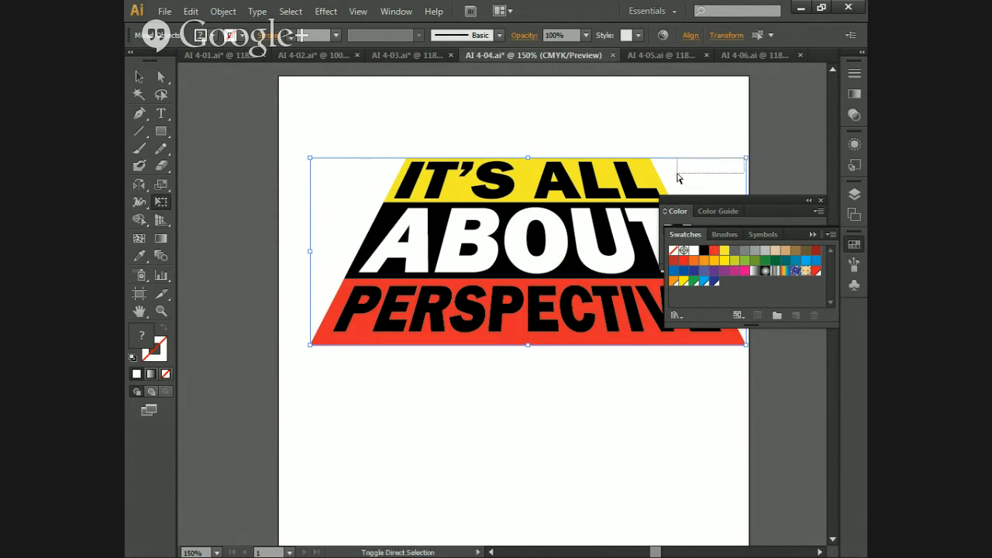
{"action": "left_click_drag", "start_coordinate": [746, 155], "coordinate": [664, 144]}
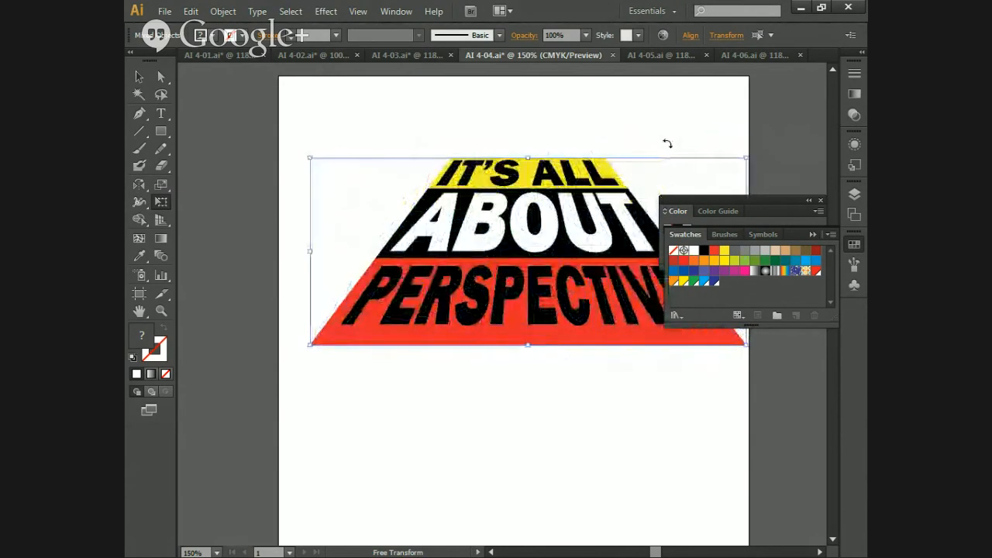
{"action": "key", "text": "a"}
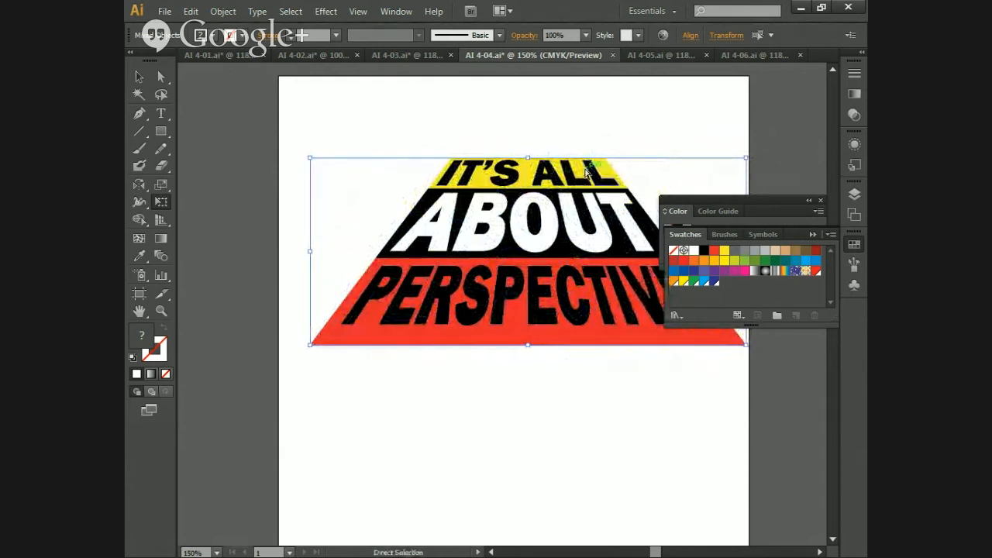
{"action": "key", "text": "ctrl+z"}
- Try free-transforming the sign into a taller, slightly narrower shape from its upper-right corner, and undo it
{"action": "key", "text": "e"}
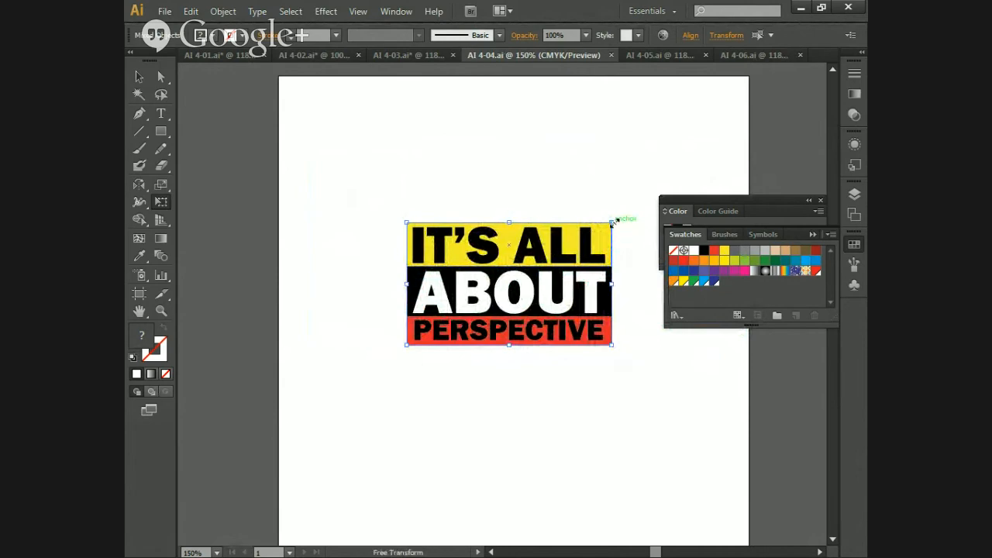
{"action": "left_click_drag", "start_coordinate": [613, 222], "coordinate": [593, 150]}
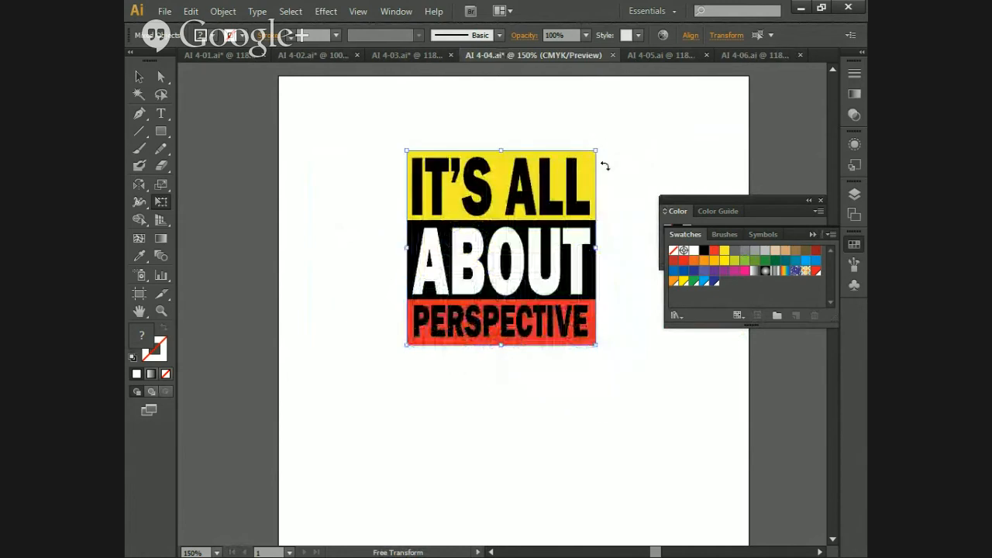
{"action": "key", "text": "ctrl+z"}
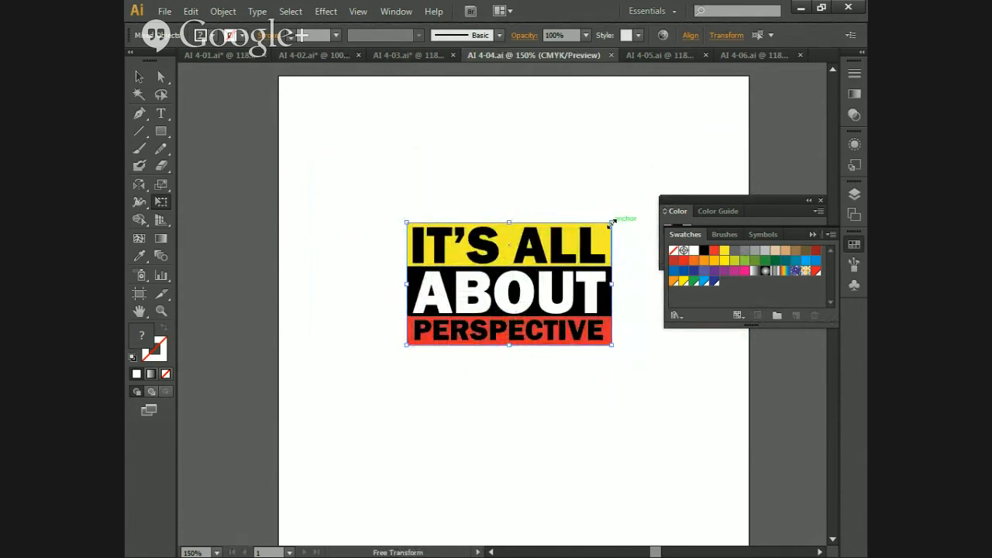
- Free-transform the sign in perspective so its right edge flares symmetrically taller than its left edge, and deselect it
{"action": "left_click_drag", "start_coordinate": [611, 223], "coordinate": [639, 184]}
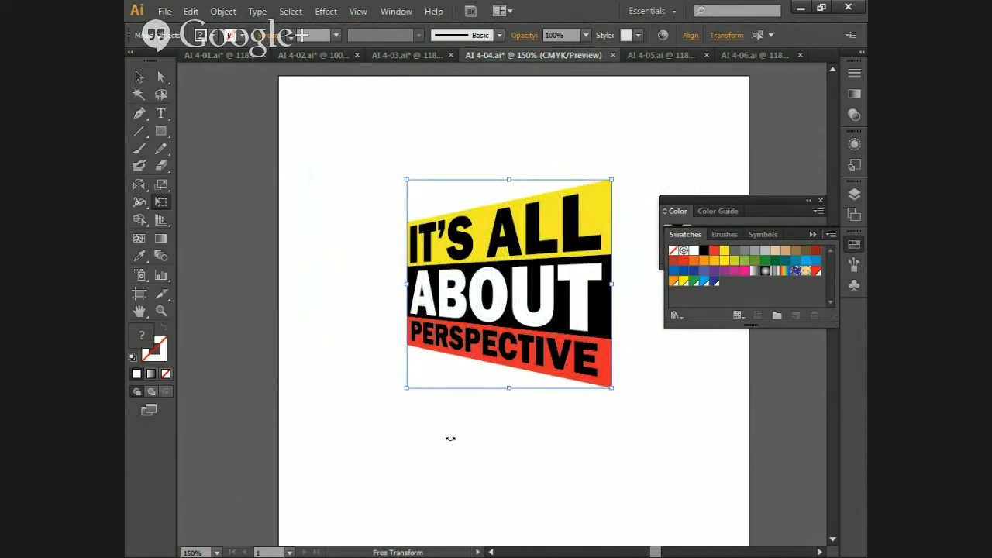
{"action": "key", "text": "v"}
{"action": "left_click", "coordinate": [503, 483]}
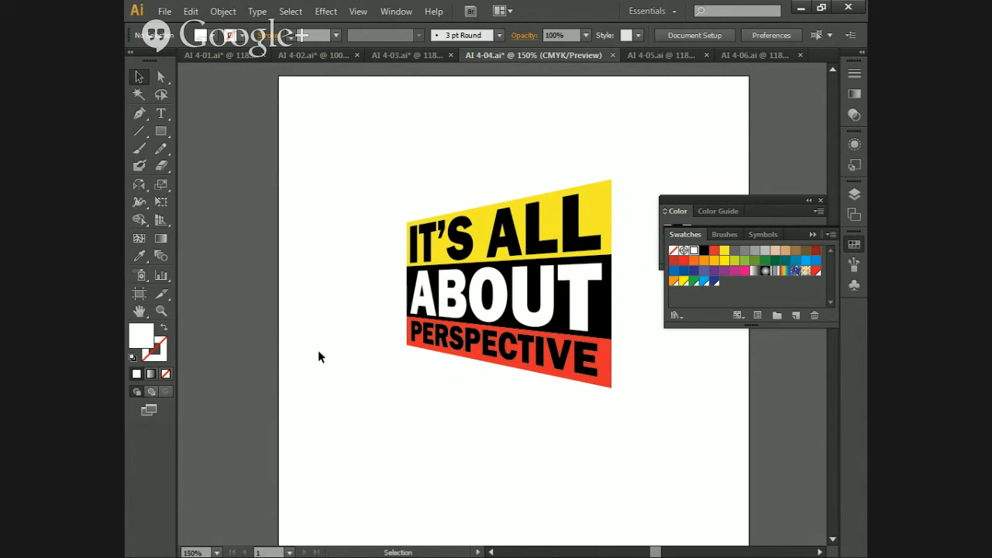
- In AI 4-05.ai, offset the square's path by -0.125 in with miter joins and a miter limit of 4
{"action": "left_click", "coordinate": [653, 55]}
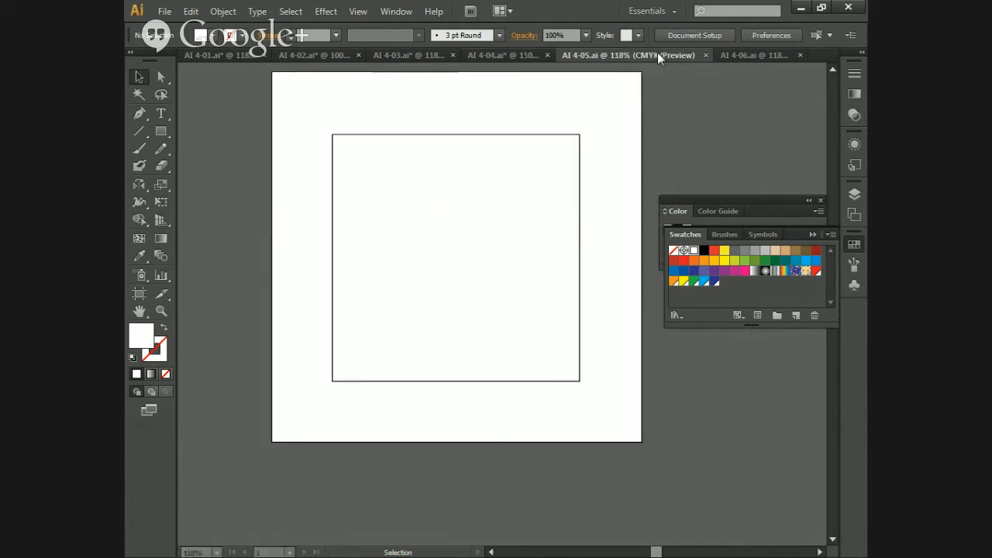
{"action": "left_click", "coordinate": [421, 136]}
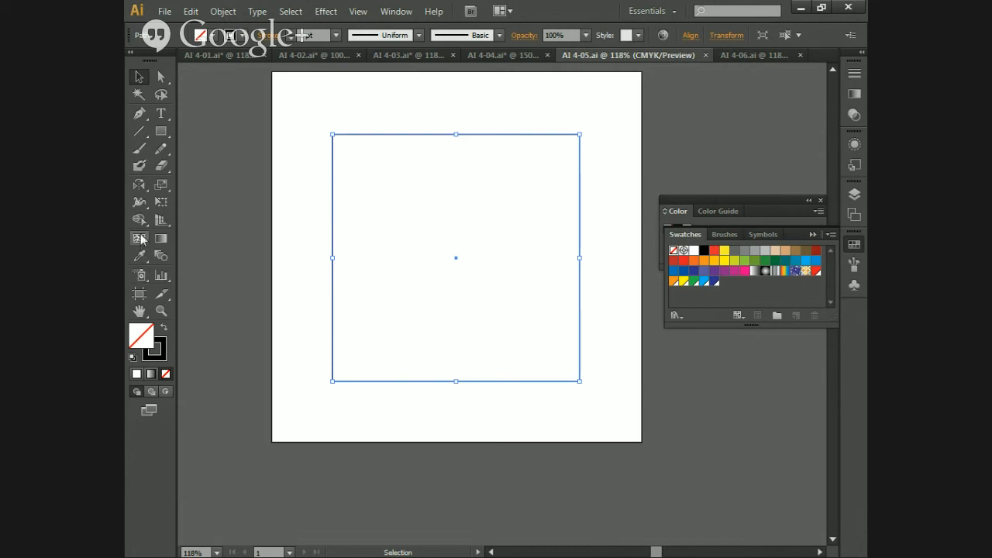
{"action": "left_click", "coordinate": [223, 11]}
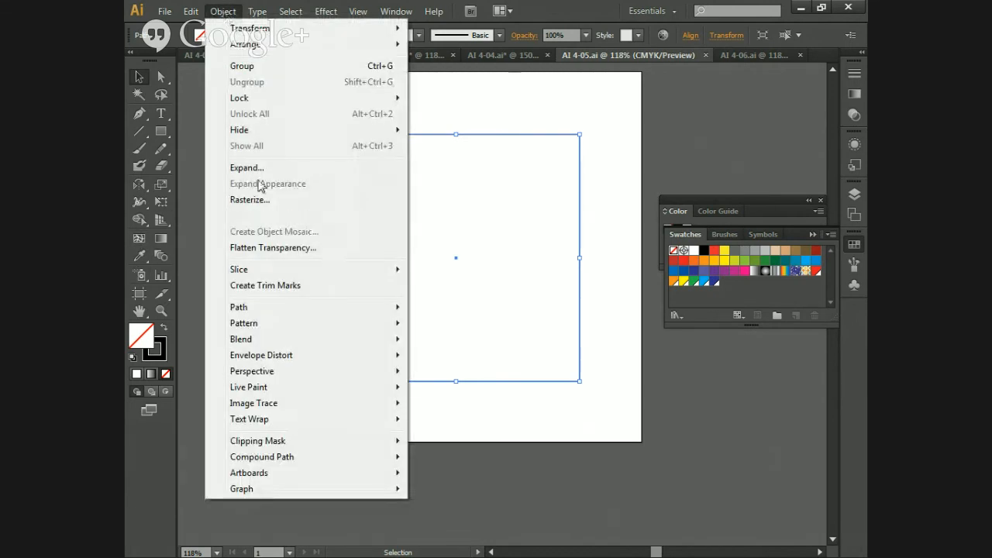
{"action": "mouse_move", "coordinate": [277, 307]}
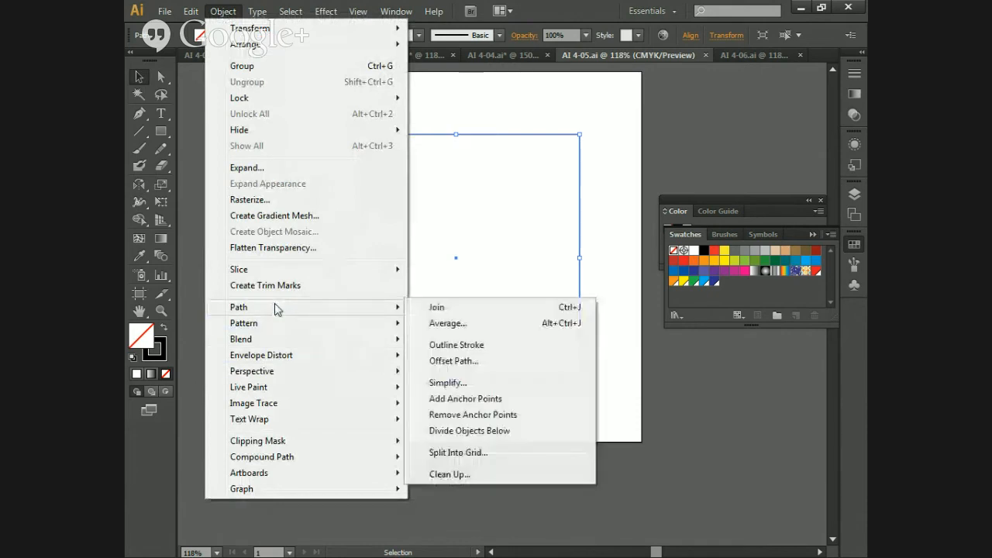
{"action": "left_click", "coordinate": [476, 363]}
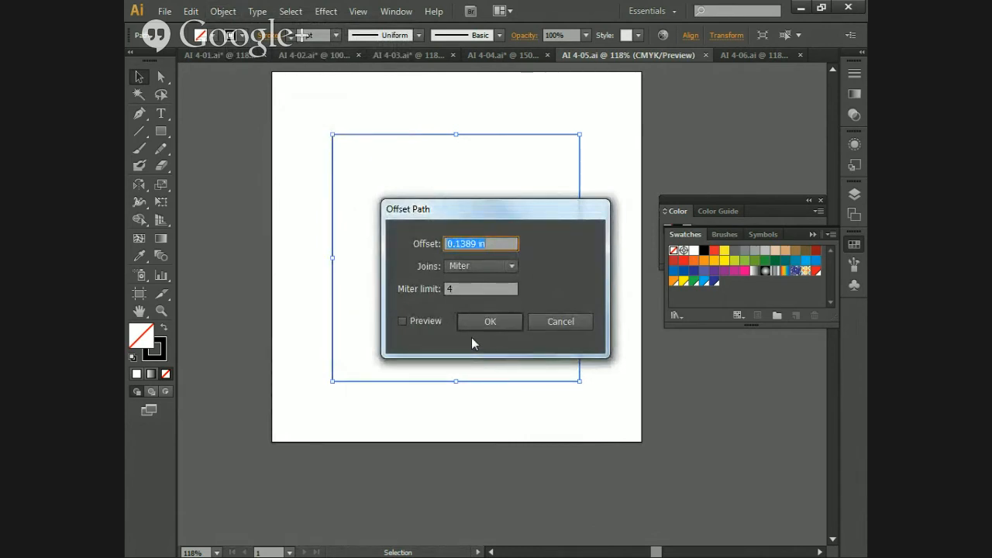
{"action": "type", "text": "-.125"}
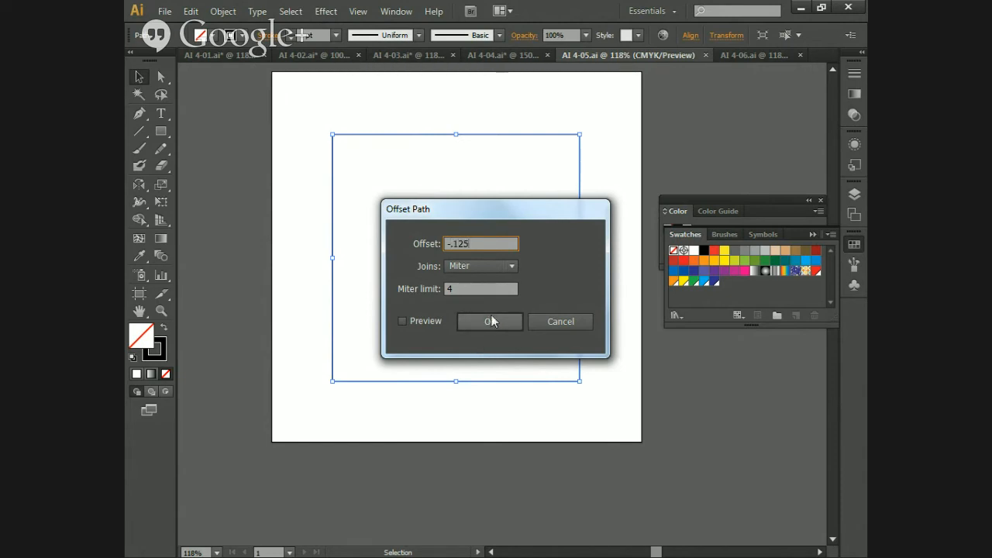
{"action": "left_click", "coordinate": [490, 323]}
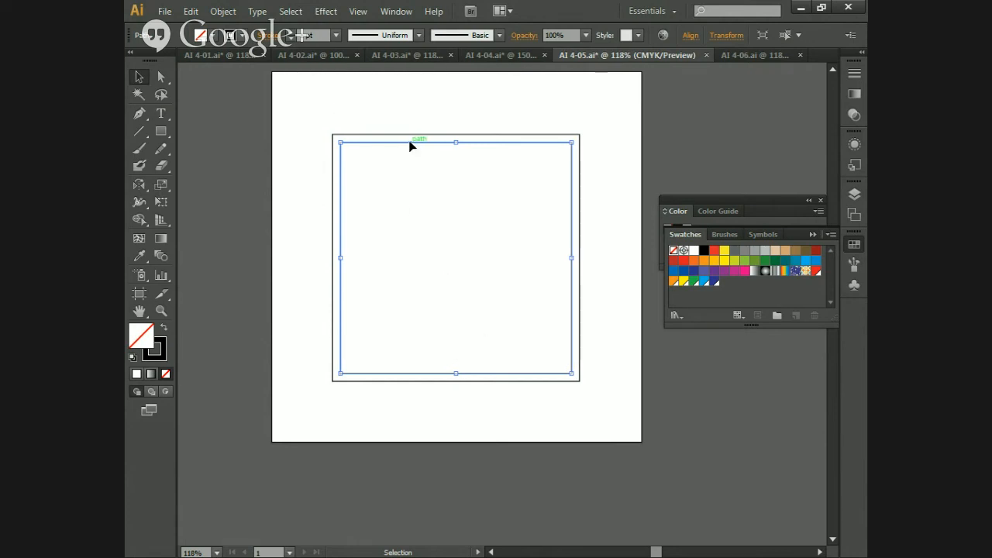
- Offset the innermost square's path by -0.125 in twice in succession, adding the third and fourth nested squares
{"action": "left_click", "coordinate": [222, 10]}
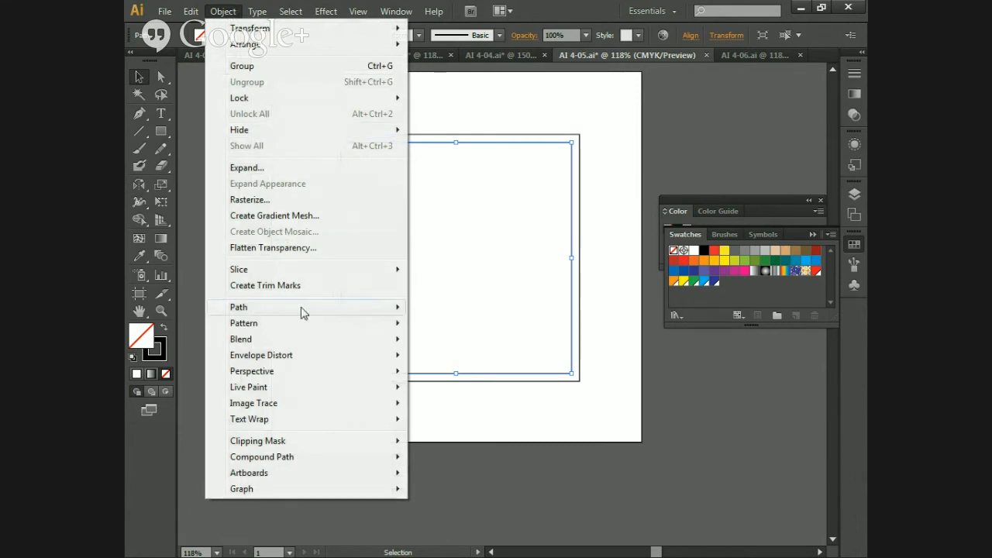
{"action": "mouse_move", "coordinate": [308, 313]}
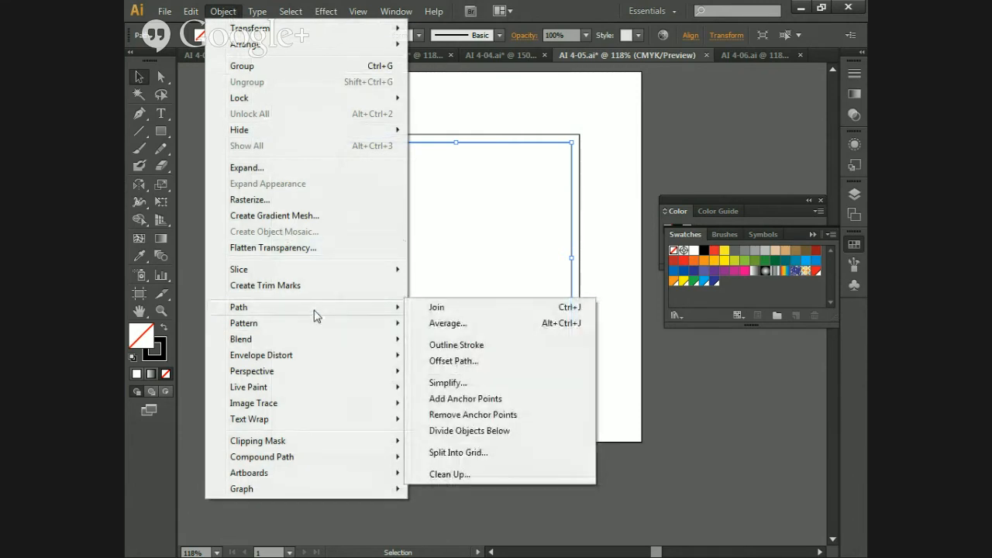
{"action": "left_click", "coordinate": [475, 368]}
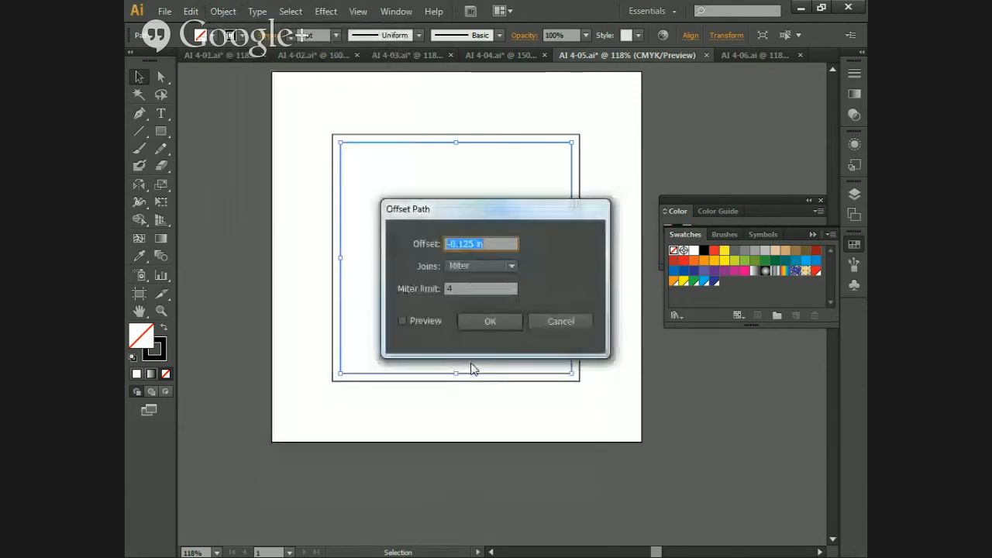
{"action": "key", "text": "Return"}
{"action": "left_click", "coordinate": [223, 11]}
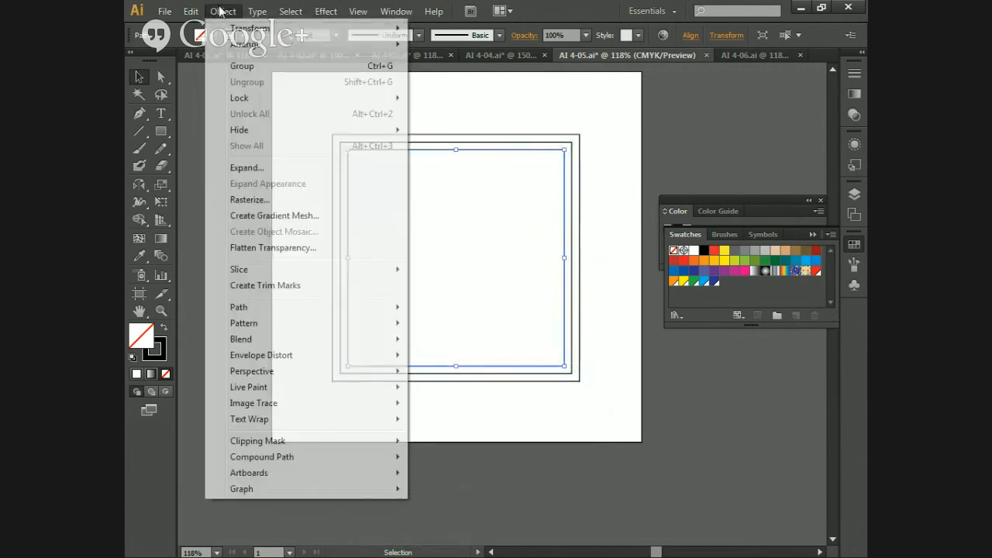
{"action": "mouse_move", "coordinate": [271, 310]}
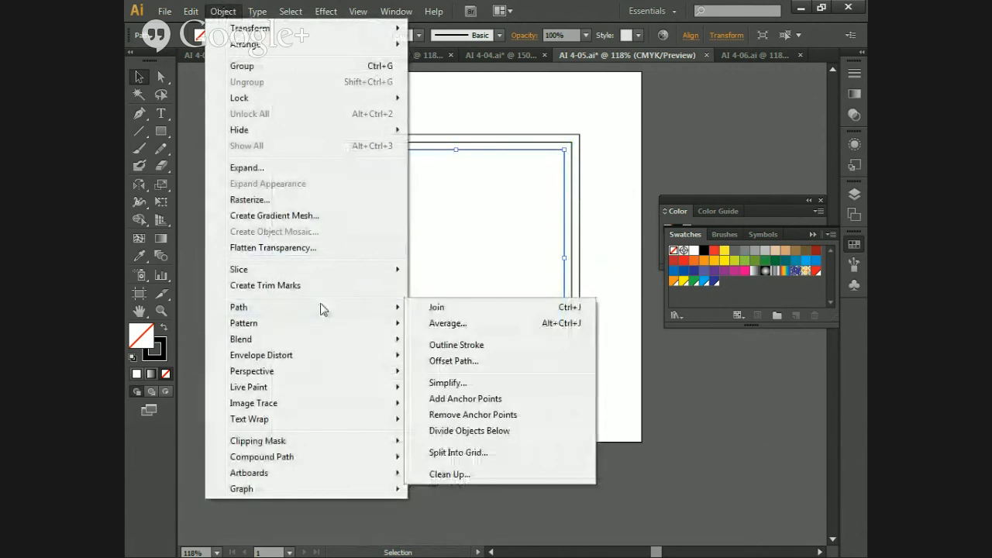
{"action": "left_click", "coordinate": [463, 362]}
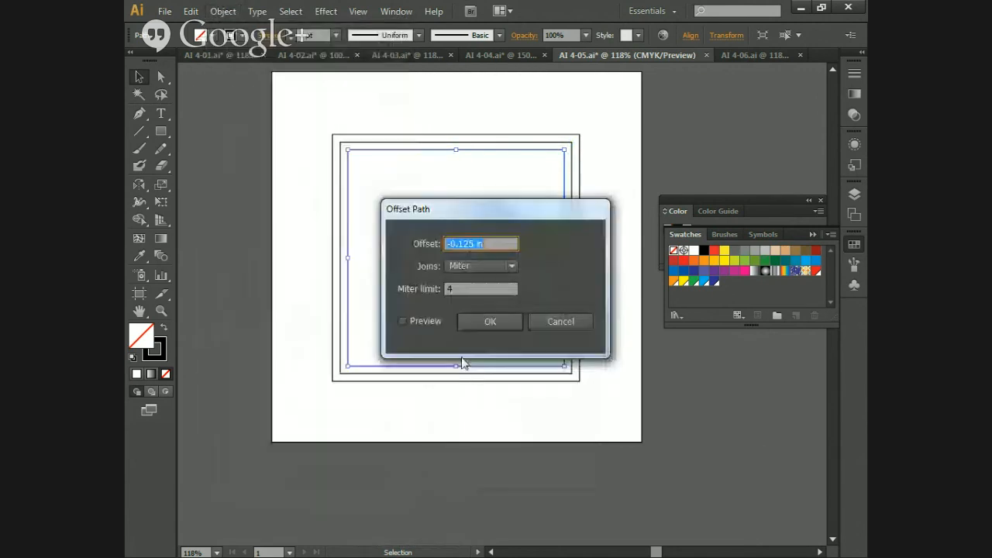
{"action": "left_click", "coordinate": [496, 318]}
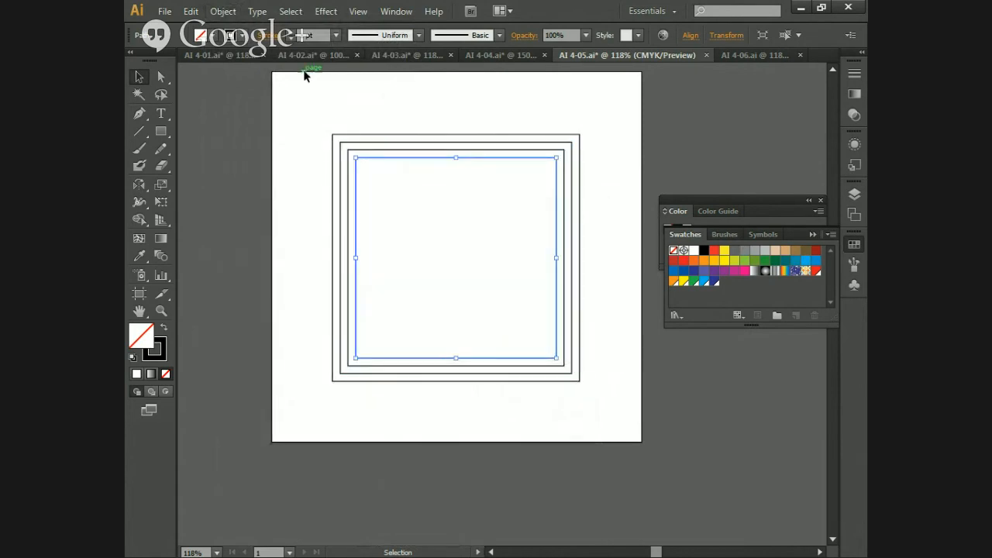
- Add the fifth and sixth nested squares by offsetting each new innermost path by -0.125 in with miter joins
{"action": "left_click", "coordinate": [223, 11]}
{"action": "mouse_move", "coordinate": [253, 309]}
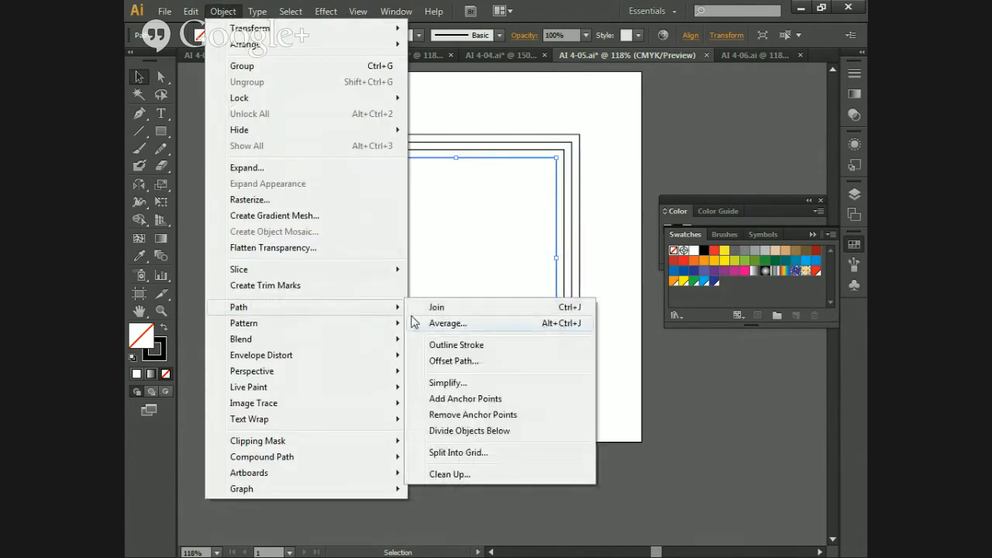
{"action": "left_click", "coordinate": [459, 362]}
{"action": "left_click", "coordinate": [490, 320]}
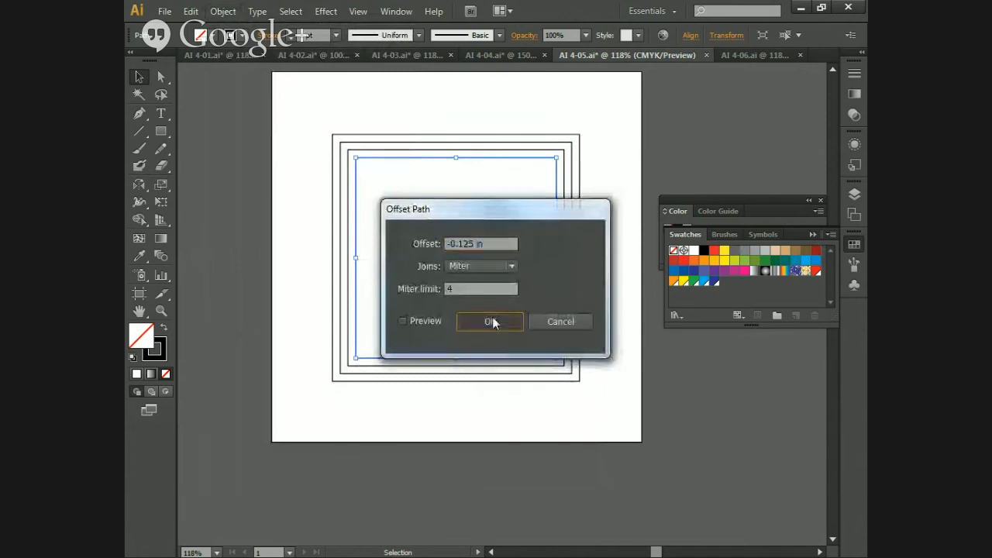
{"action": "left_click", "coordinate": [223, 10]}
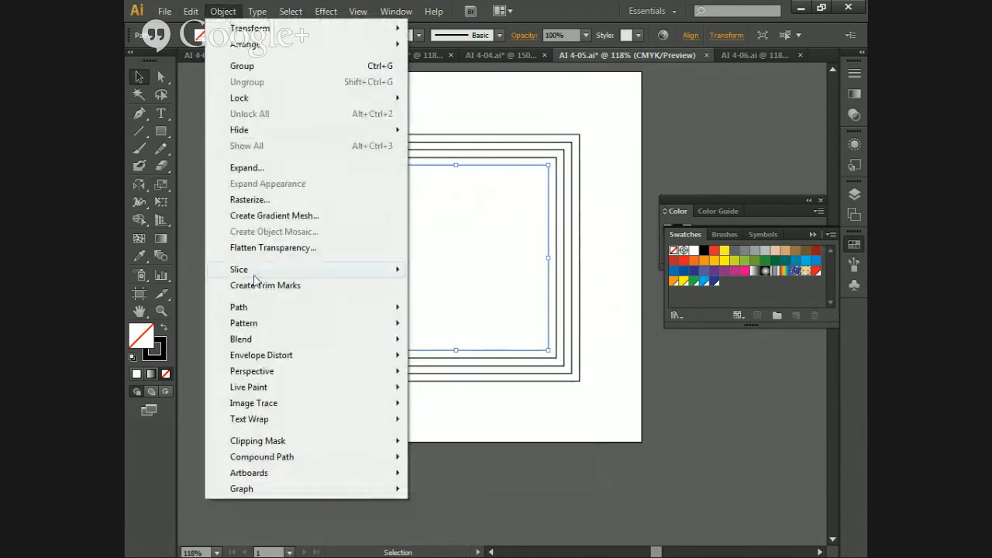
{"action": "mouse_move", "coordinate": [251, 308]}
{"action": "left_click", "coordinate": [455, 367]}
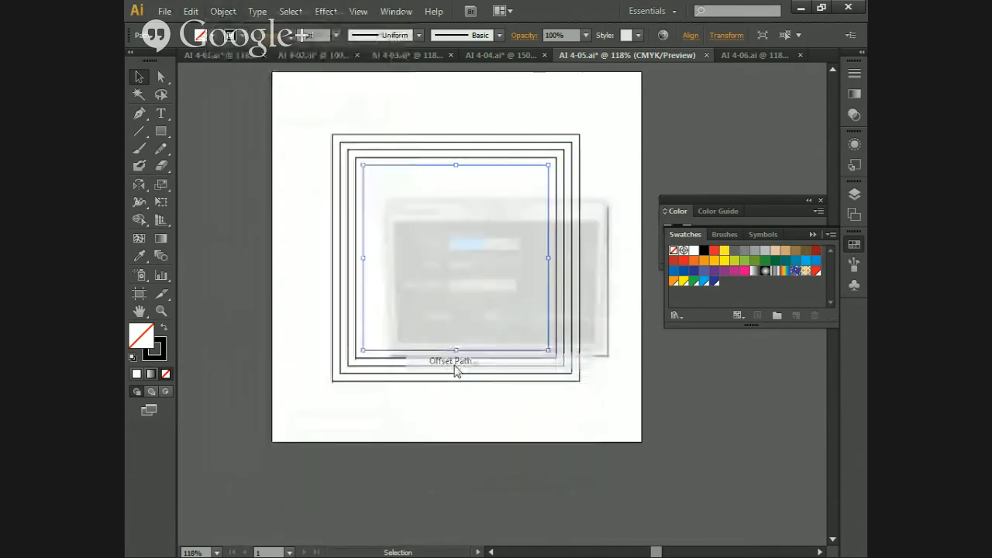
{"action": "key", "text": "Return"}
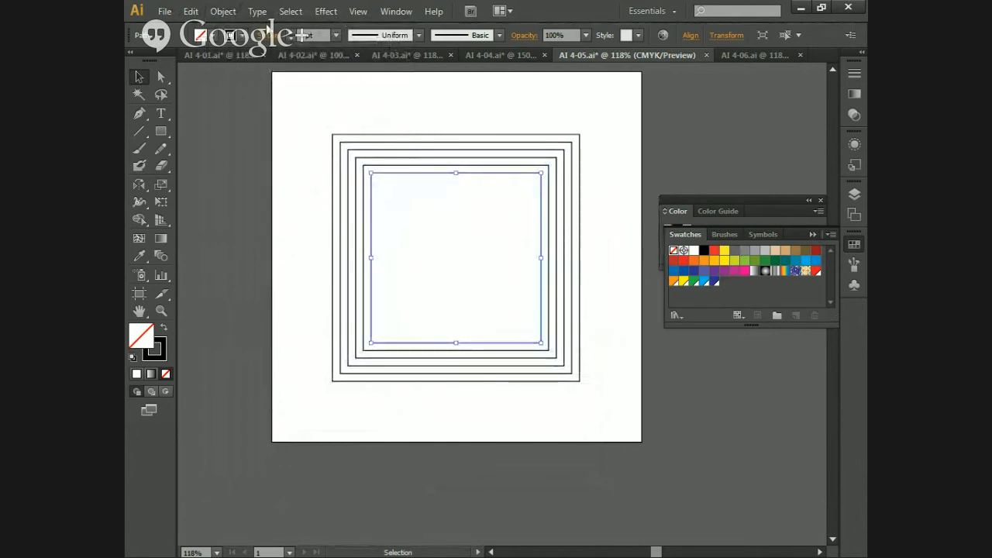
- Offset the sixth square by -0.125 in, and repeat on the result to create the seventh and eighth nested squares
{"action": "left_click", "coordinate": [222, 11]}
{"action": "mouse_move", "coordinate": [264, 310]}
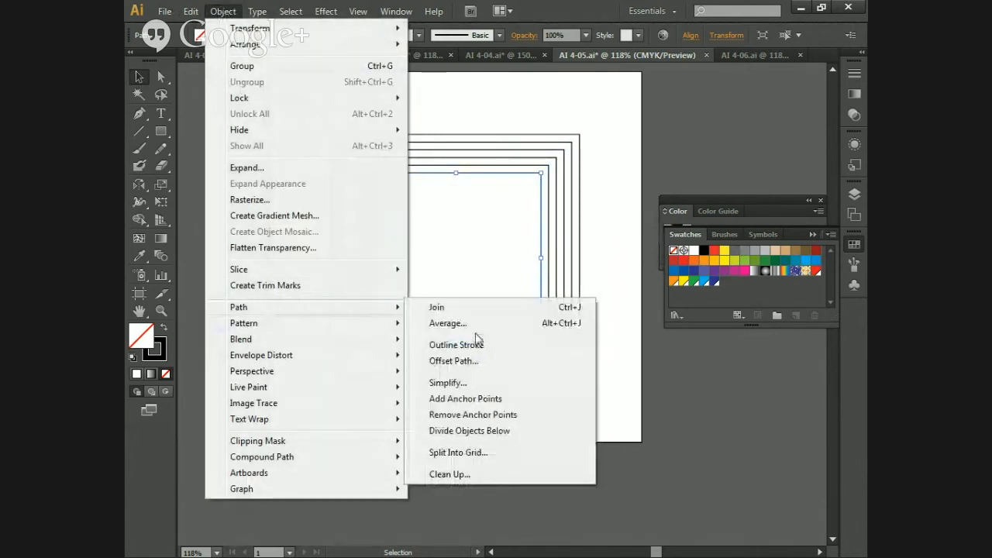
{"action": "left_click", "coordinate": [469, 363]}
{"action": "left_click", "coordinate": [507, 320]}
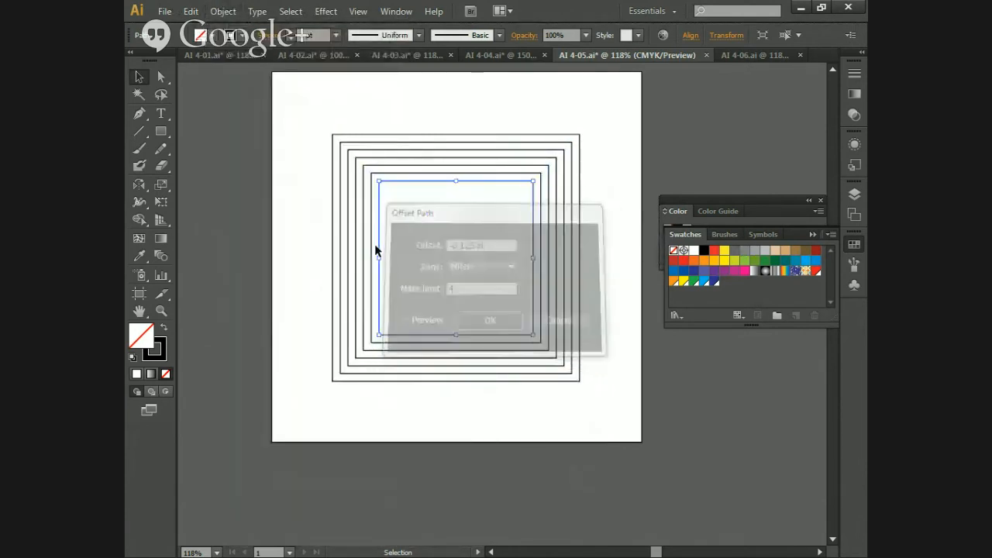
{"action": "left_click", "coordinate": [222, 10]}
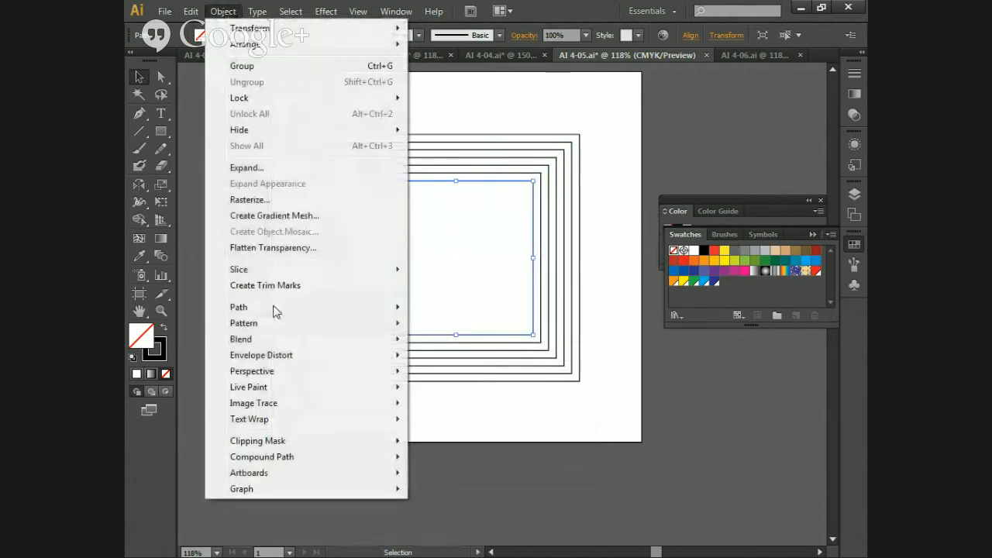
{"action": "mouse_move", "coordinate": [345, 308]}
{"action": "left_click", "coordinate": [456, 362]}
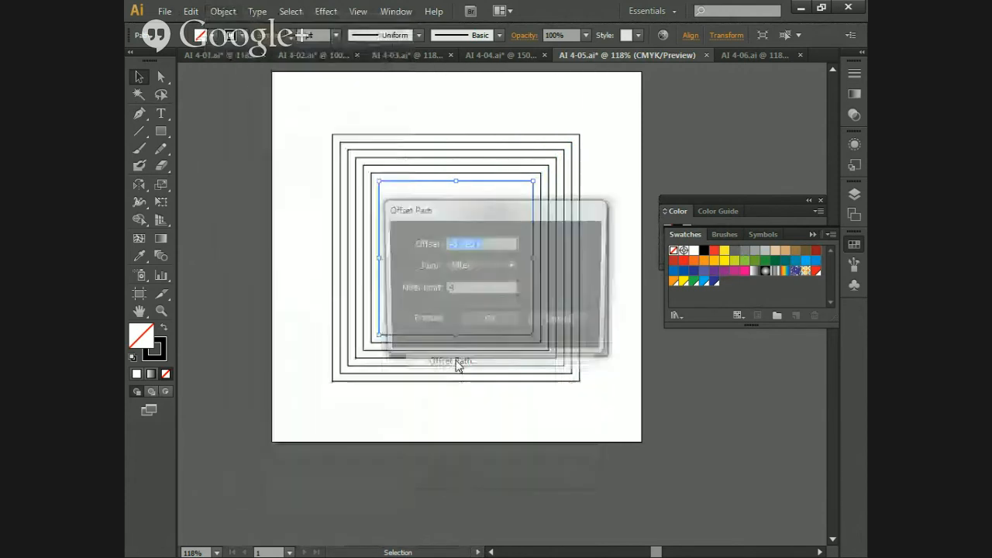
{"action": "left_click", "coordinate": [482, 320]}
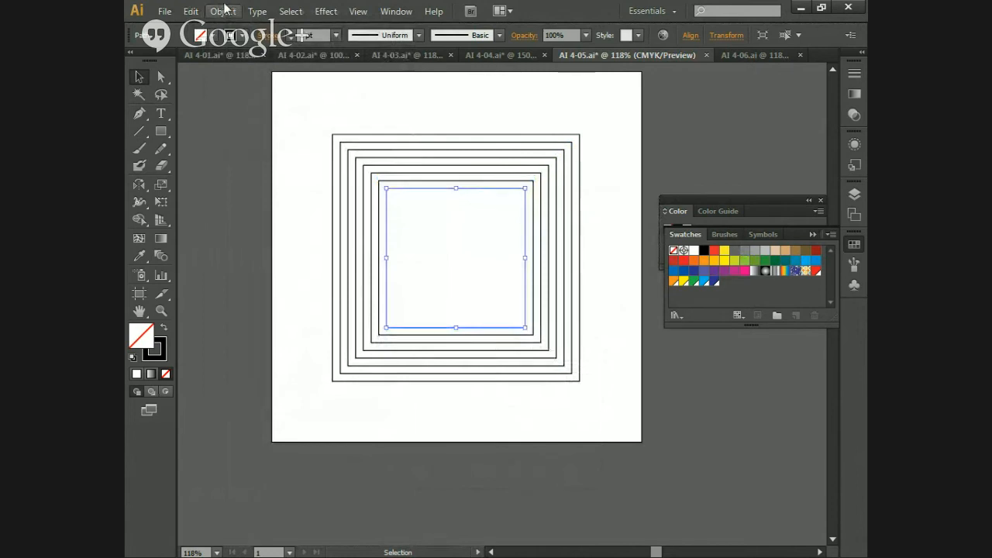
- Create the ninth and tenth nested squares with two further -0.125 in path offsets of the innermost square
{"action": "left_click", "coordinate": [222, 11]}
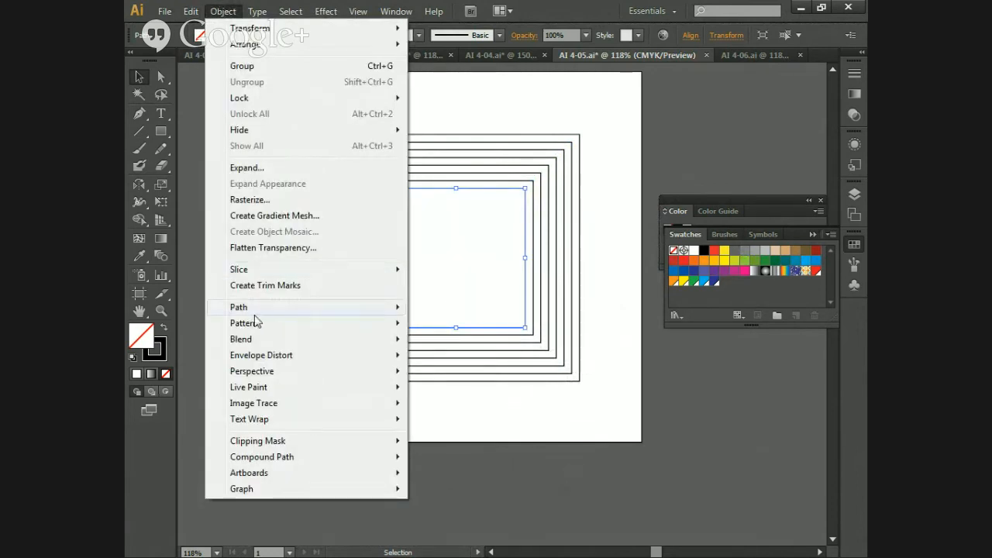
{"action": "mouse_move", "coordinate": [264, 310]}
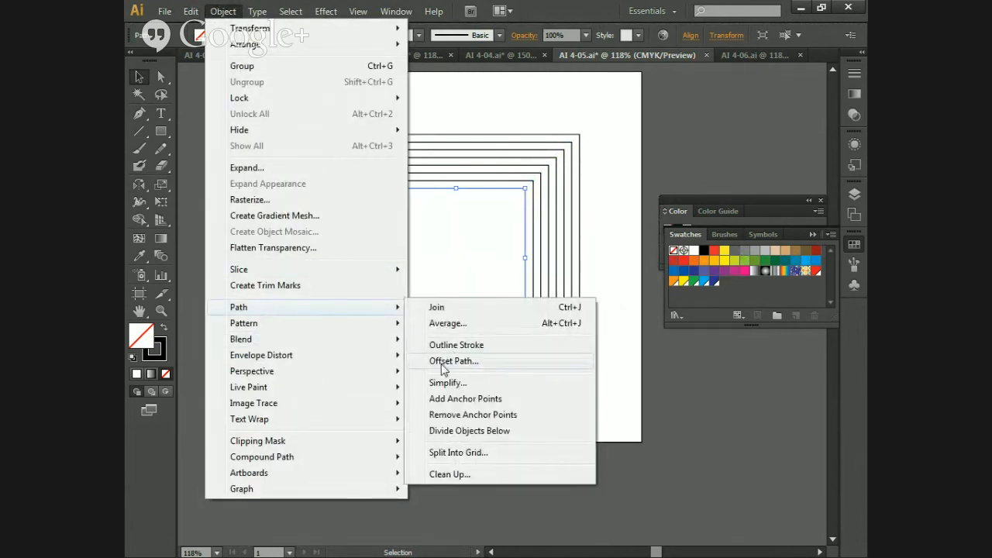
{"action": "left_click", "coordinate": [454, 361]}
{"action": "left_click", "coordinate": [479, 324]}
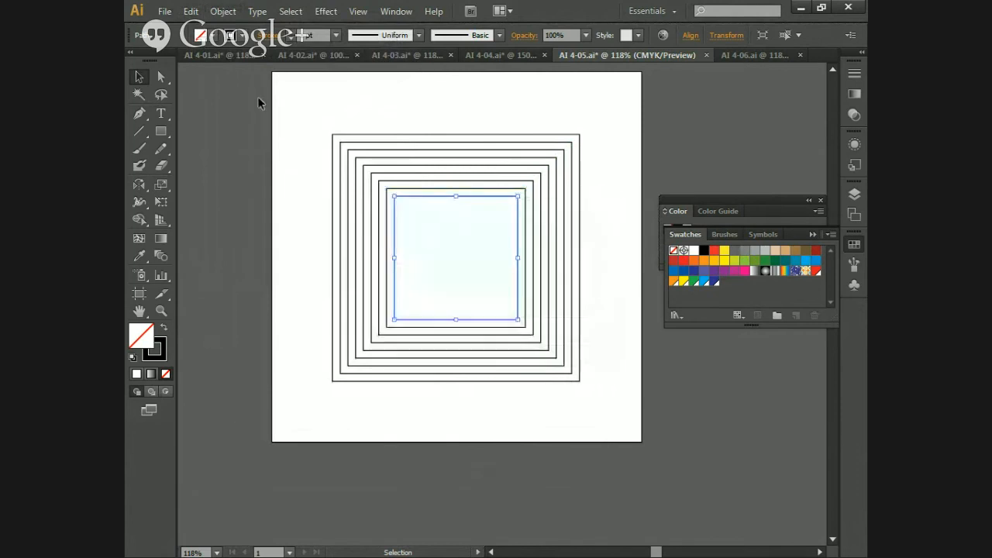
{"action": "left_click", "coordinate": [222, 10]}
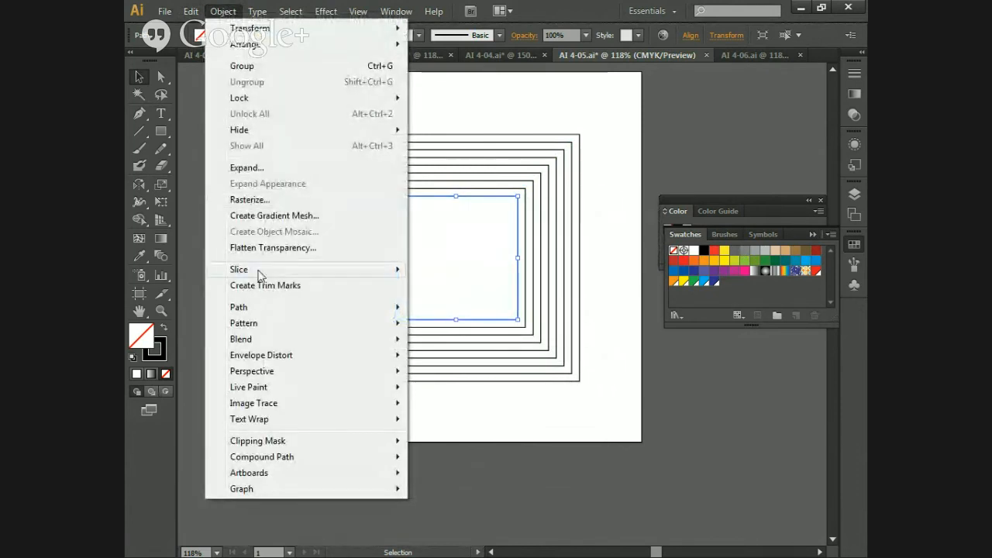
{"action": "mouse_move", "coordinate": [258, 308]}
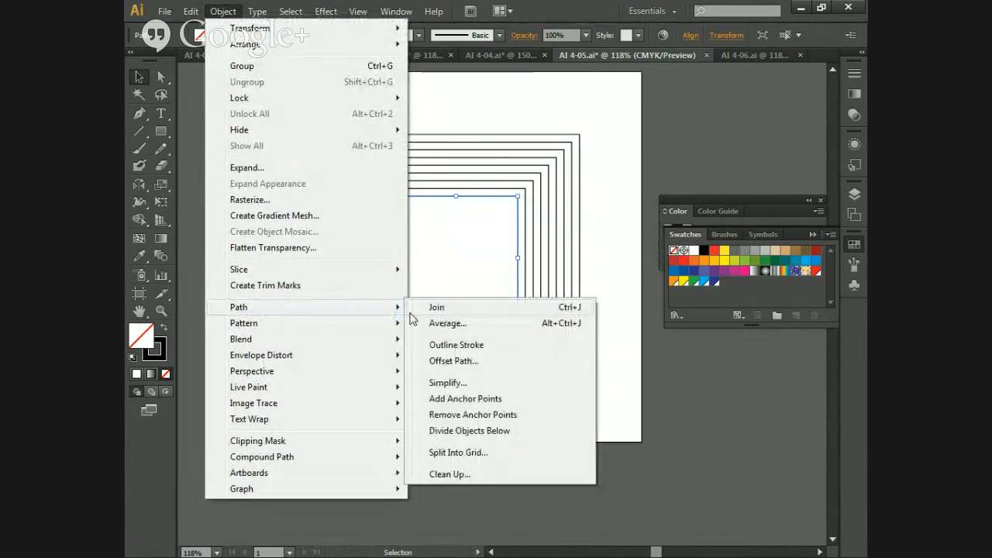
{"action": "left_click", "coordinate": [467, 361]}
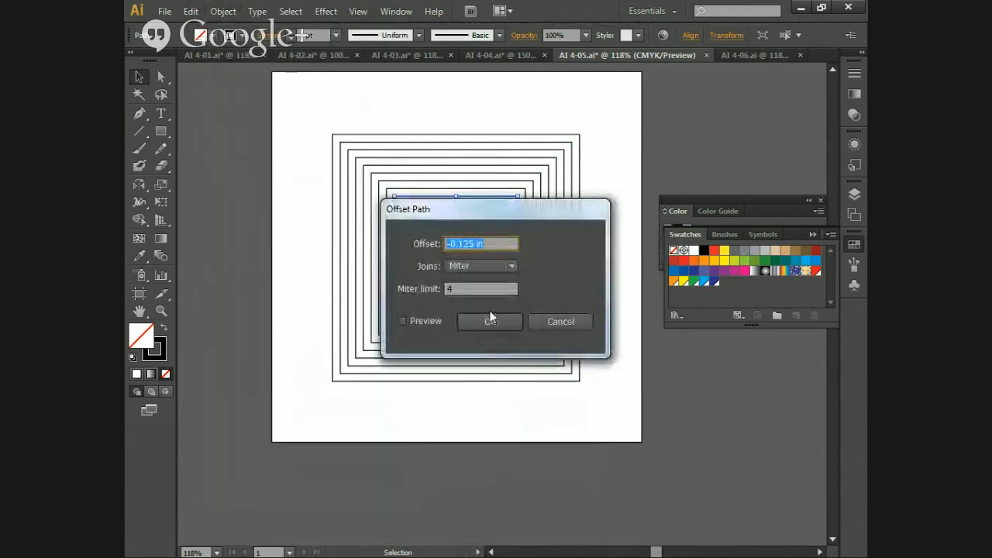
{"action": "left_click", "coordinate": [490, 323]}
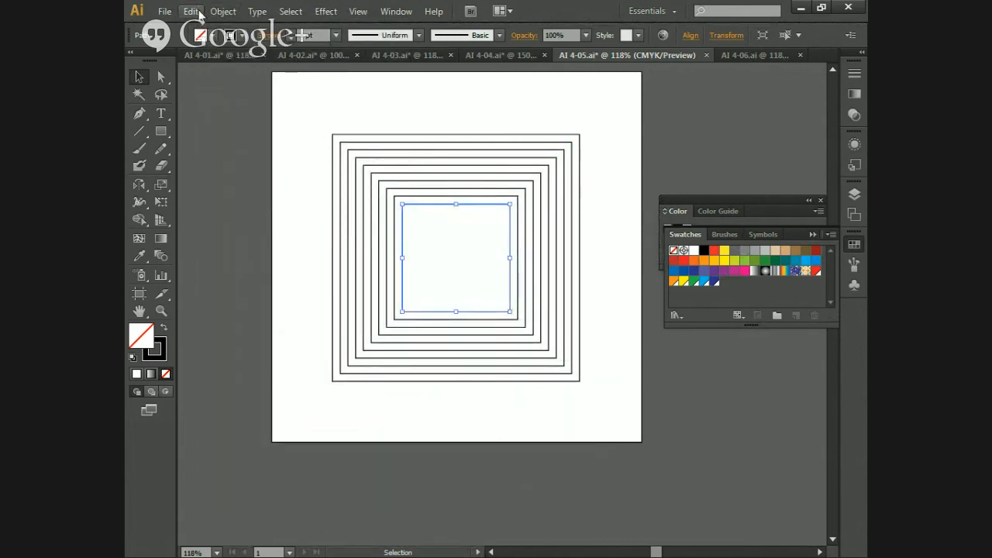
- Offset the tenth square's path by -0.125 in, and repeat on the result to add the eleventh and twelfth squares
{"action": "left_click", "coordinate": [222, 11]}
{"action": "mouse_move", "coordinate": [255, 309]}
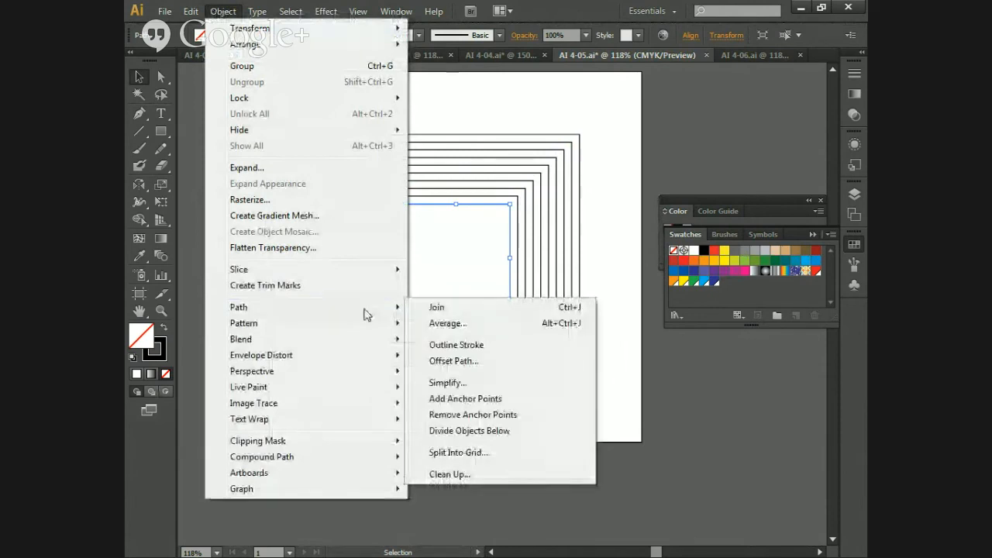
{"action": "left_click", "coordinate": [468, 362]}
{"action": "left_click", "coordinate": [490, 322]}
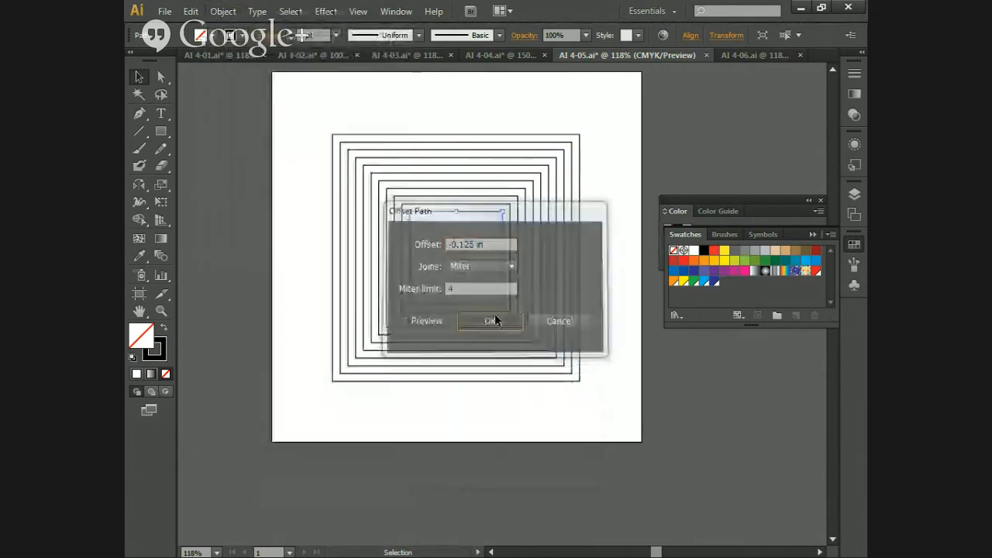
{"action": "left_click", "coordinate": [221, 11]}
{"action": "mouse_move", "coordinate": [265, 309]}
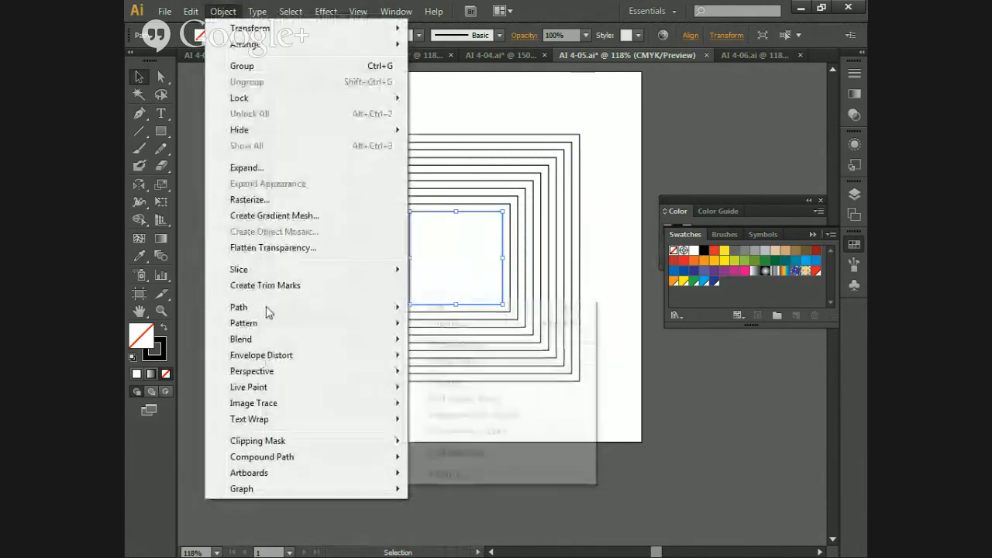
{"action": "left_click", "coordinate": [447, 359]}
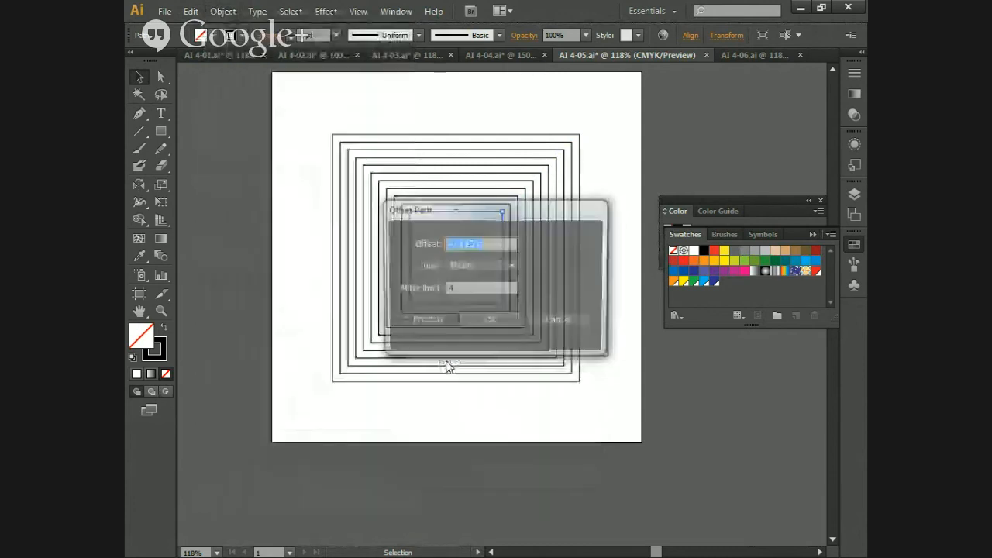
{"action": "left_click", "coordinate": [475, 320]}
- Add the thirteenth and fourteenth nested squares by offsetting the innermost path by -0.125 in twice
{"action": "left_click", "coordinate": [222, 10]}
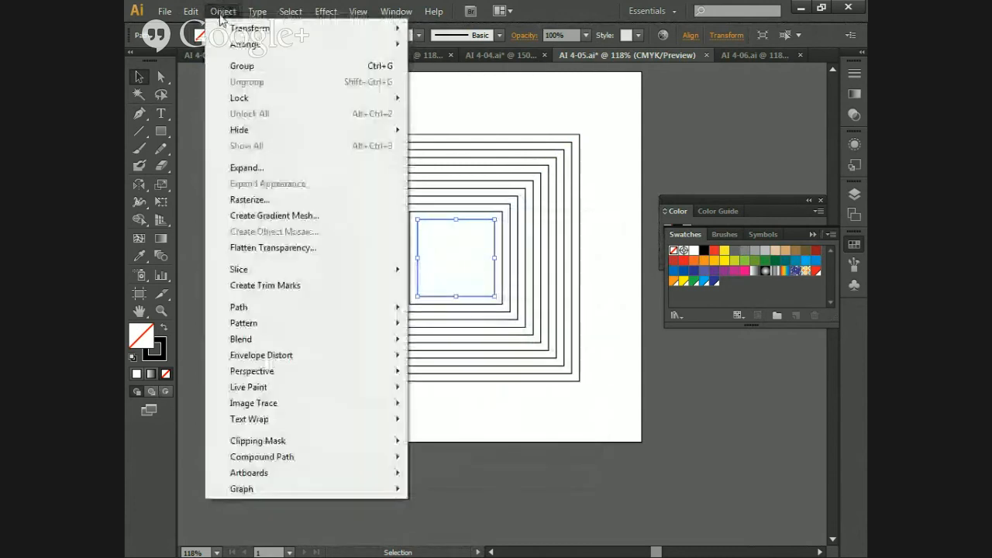
{"action": "mouse_move", "coordinate": [264, 308]}
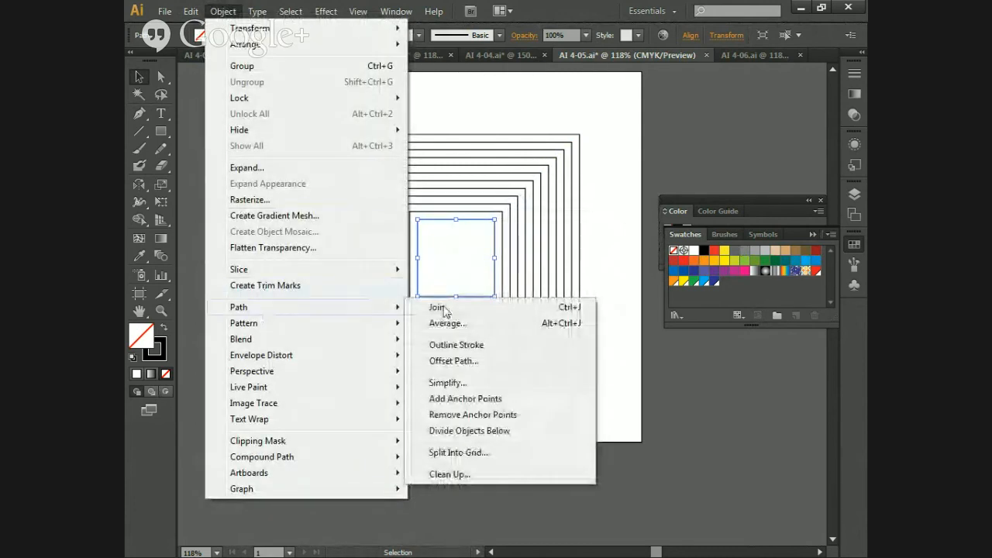
{"action": "left_click", "coordinate": [465, 361]}
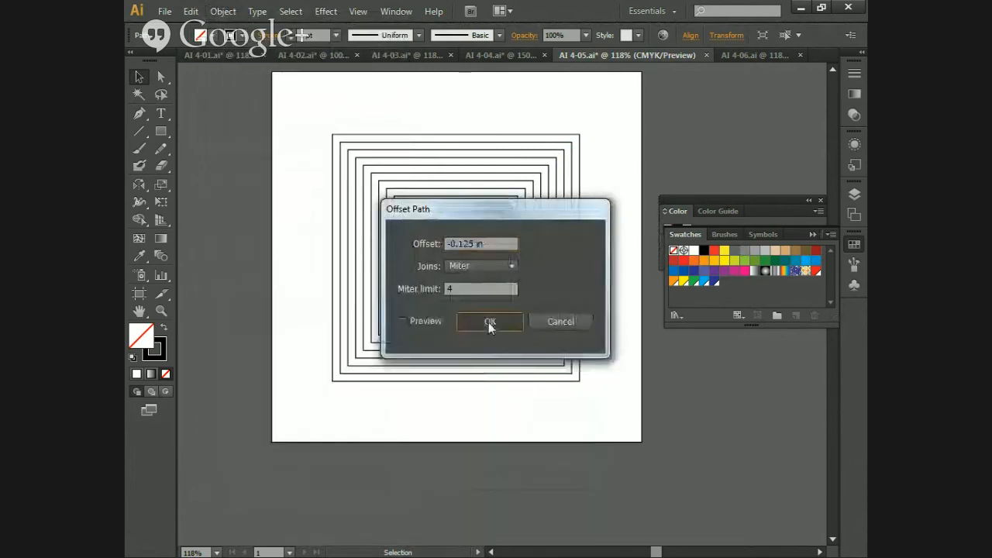
{"action": "left_click", "coordinate": [487, 321]}
{"action": "left_click", "coordinate": [232, 9]}
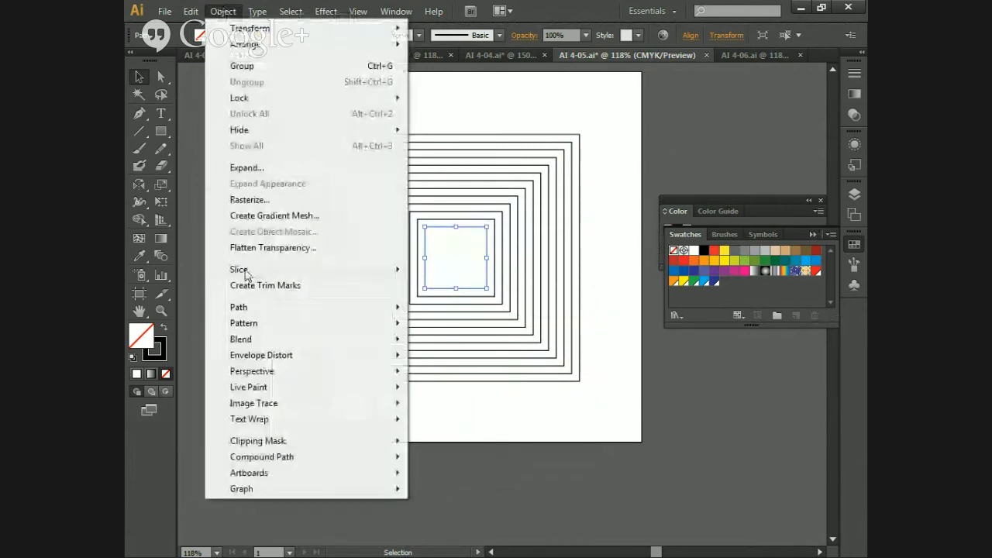
{"action": "mouse_move", "coordinate": [248, 310]}
{"action": "left_click", "coordinate": [455, 361]}
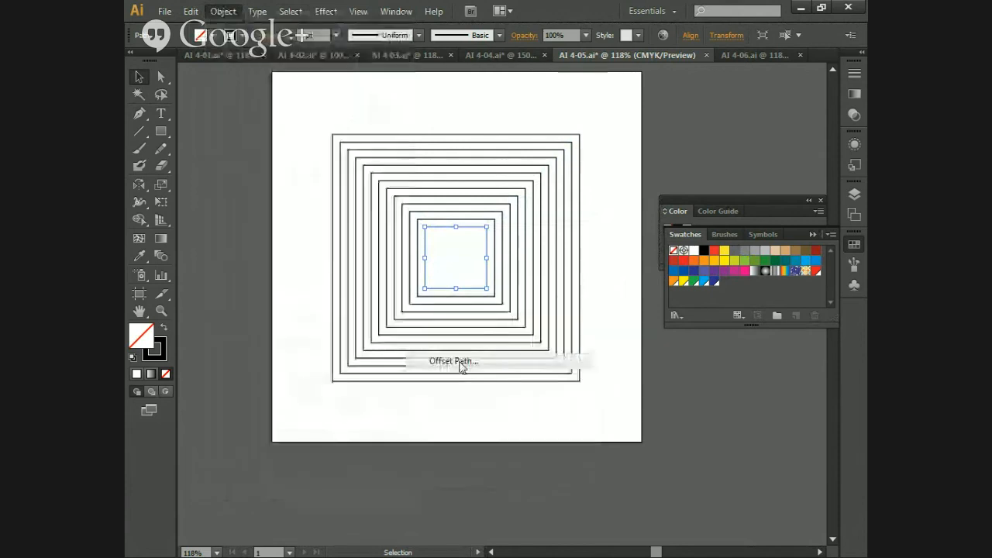
{"action": "left_click", "coordinate": [488, 320]}
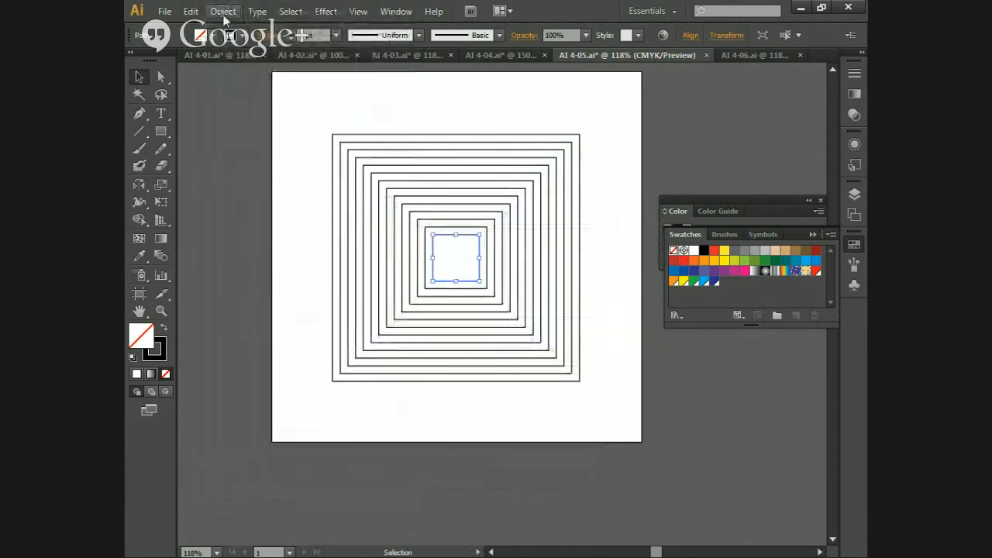
- Offset the innermost square's path by -0.125 in twice to add the fifteenth and sixteenth nested squares
{"action": "left_click", "coordinate": [224, 10]}
{"action": "mouse_move", "coordinate": [241, 305]}
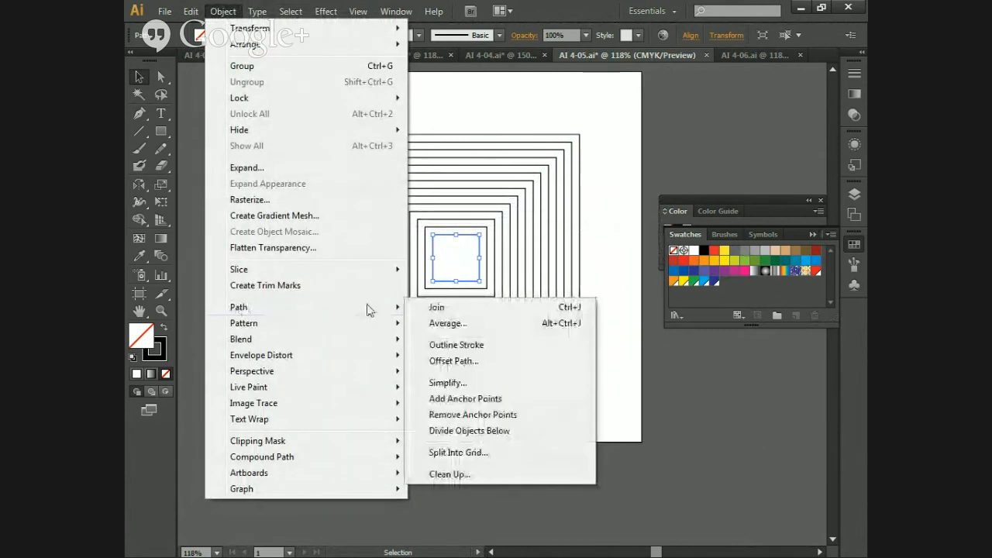
{"action": "left_click", "coordinate": [432, 361]}
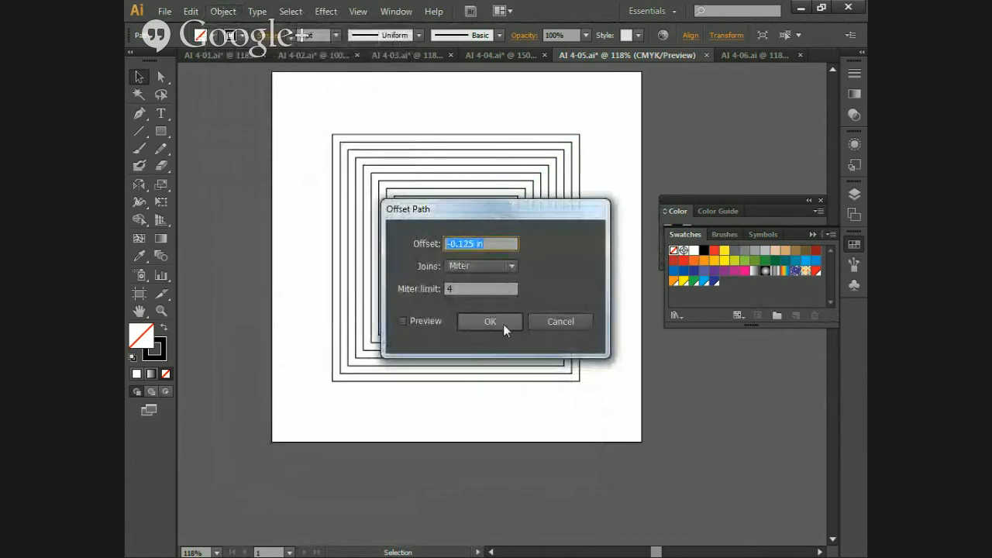
{"action": "left_click", "coordinate": [503, 324]}
{"action": "left_click", "coordinate": [225, 11]}
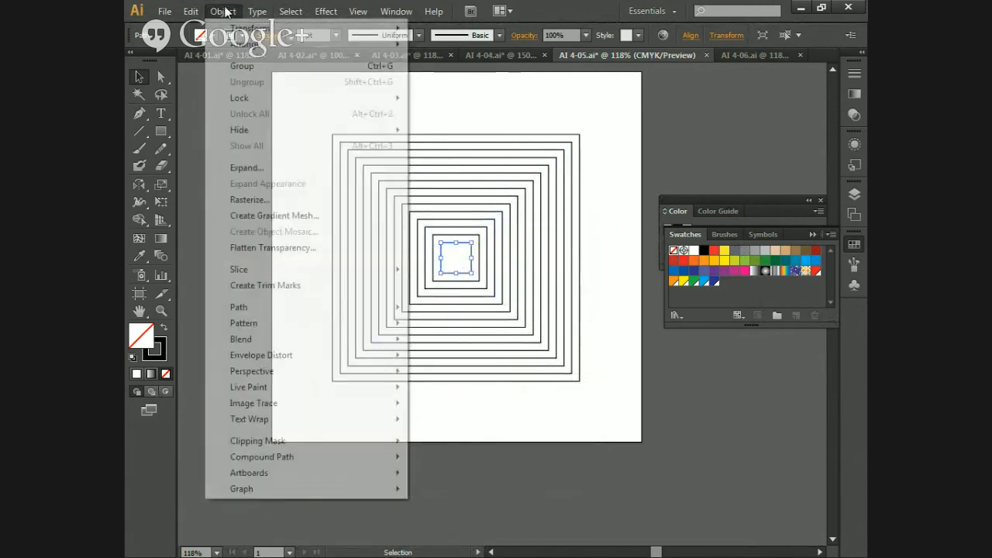
{"action": "mouse_move", "coordinate": [296, 307]}
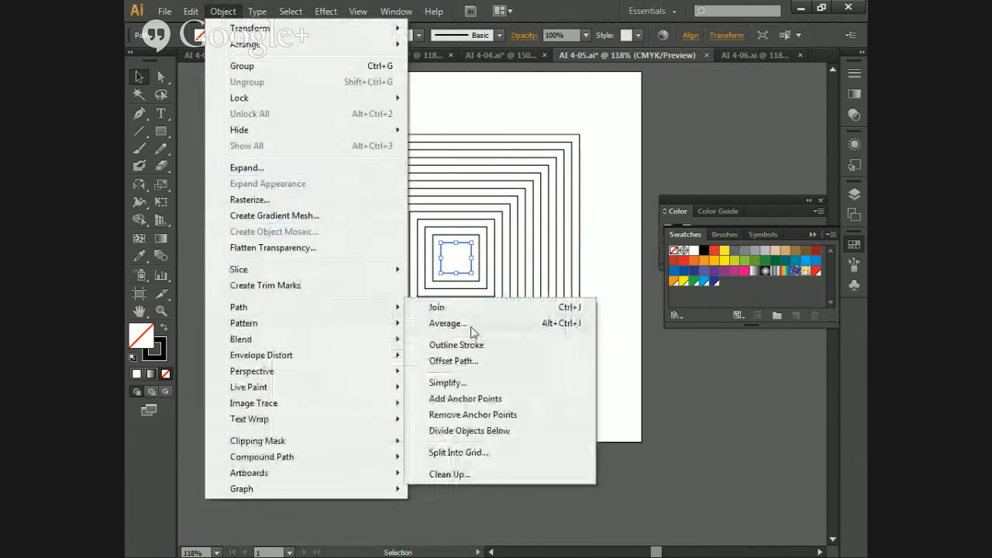
{"action": "left_click", "coordinate": [469, 364]}
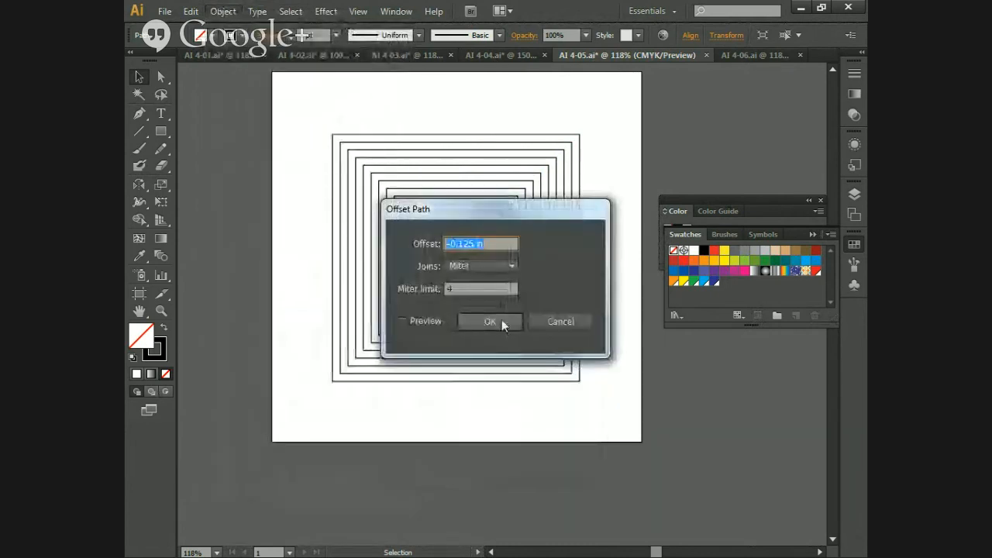
{"action": "left_click", "coordinate": [501, 320]}
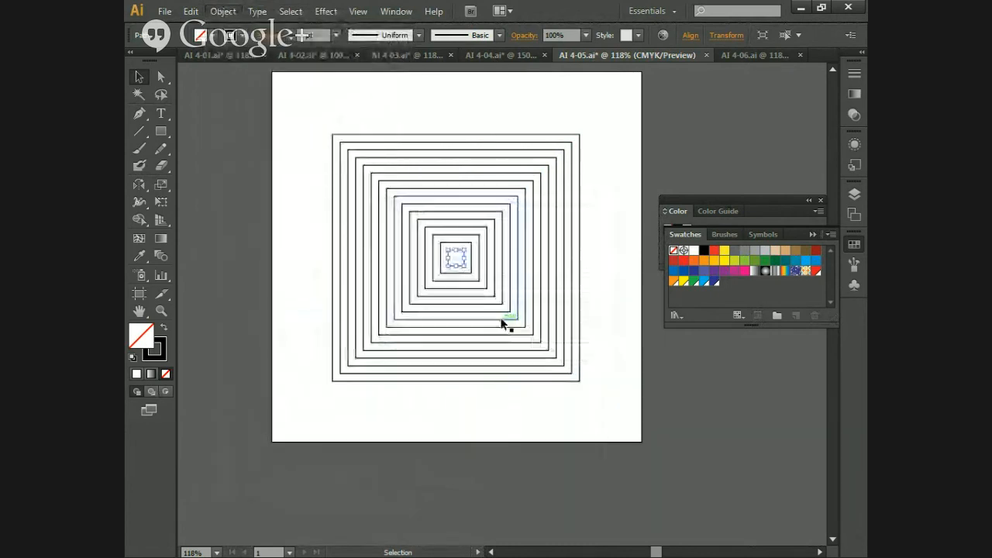
- Widen the artboard rightward to about 12.75 in, keeping its height, and fit it in the window
{"action": "left_click", "coordinate": [135, 294]}
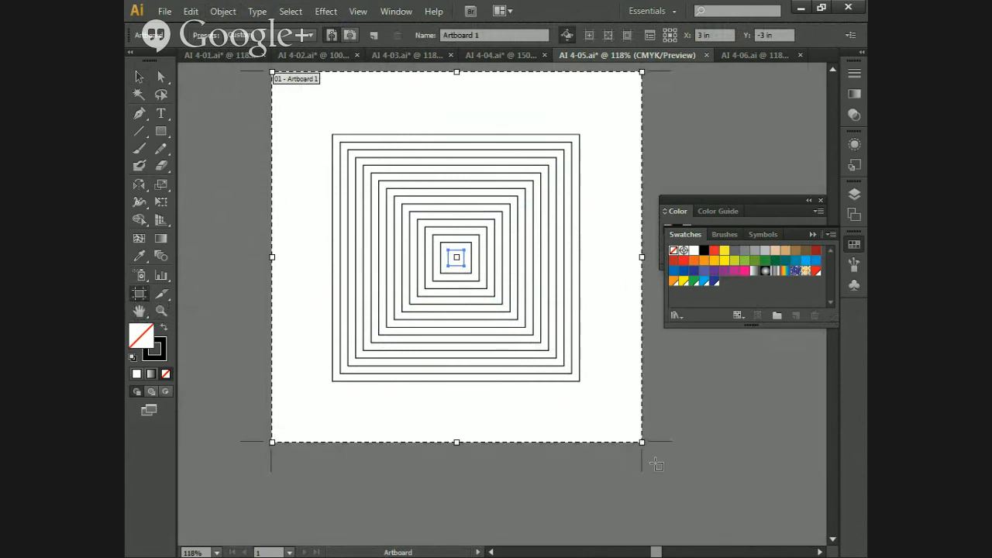
{"action": "left_click_drag", "start_coordinate": [642, 442], "coordinate": [805, 442]}
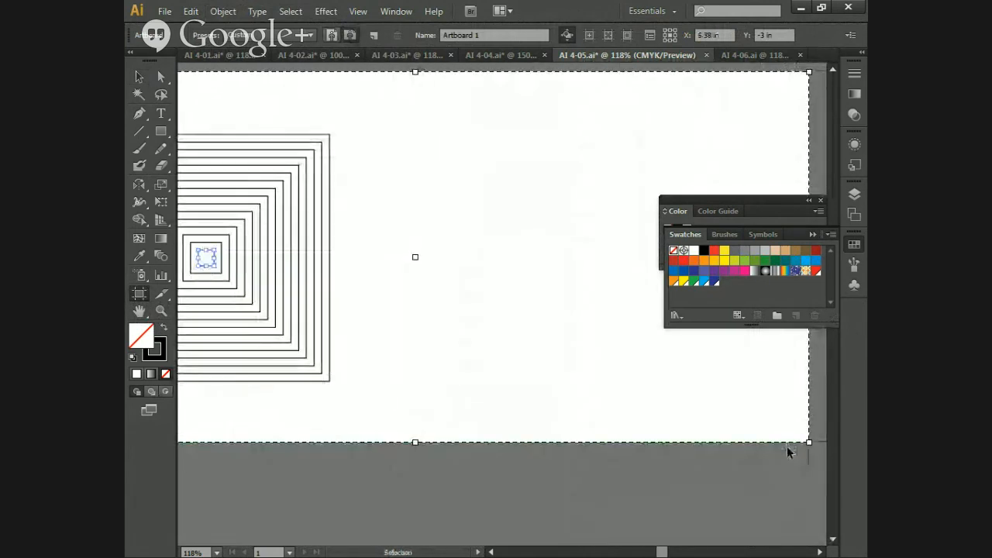
{"action": "key", "text": "ctrl+0"}
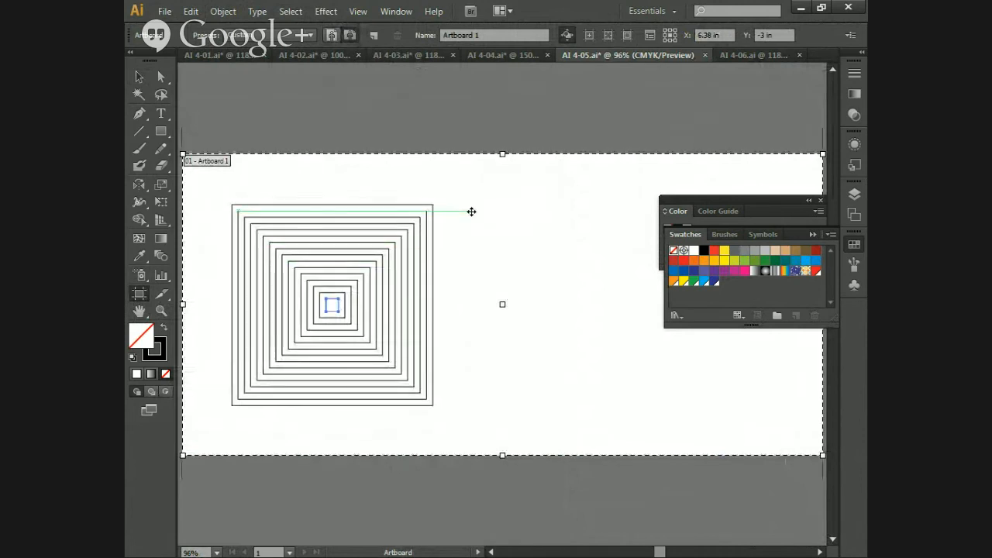
{"action": "key", "text": "v"}
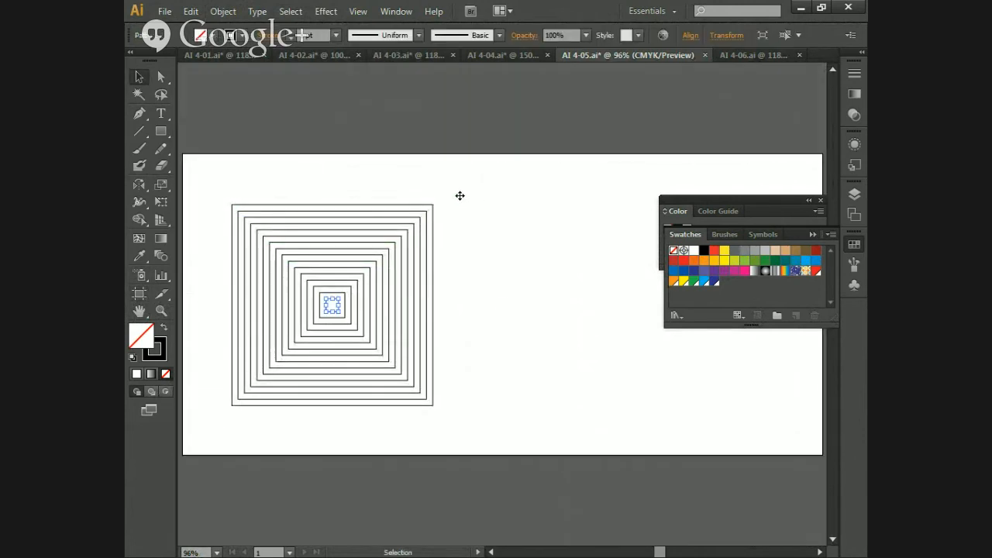
- Copy and paste the outermost square, and place the duplicate to the right of the nested squares
{"action": "left_click", "coordinate": [390, 205]}
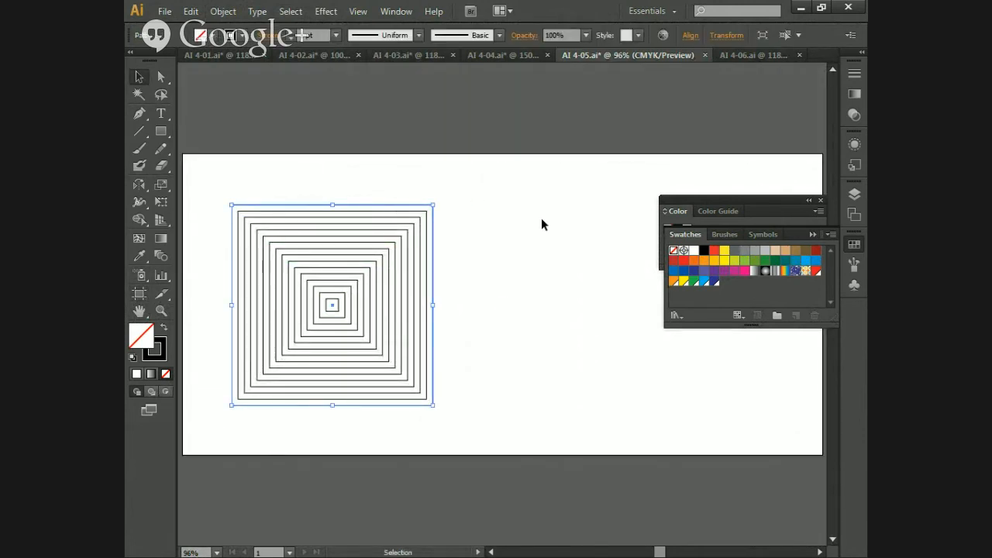
{"action": "key", "text": "ctrl+c"}
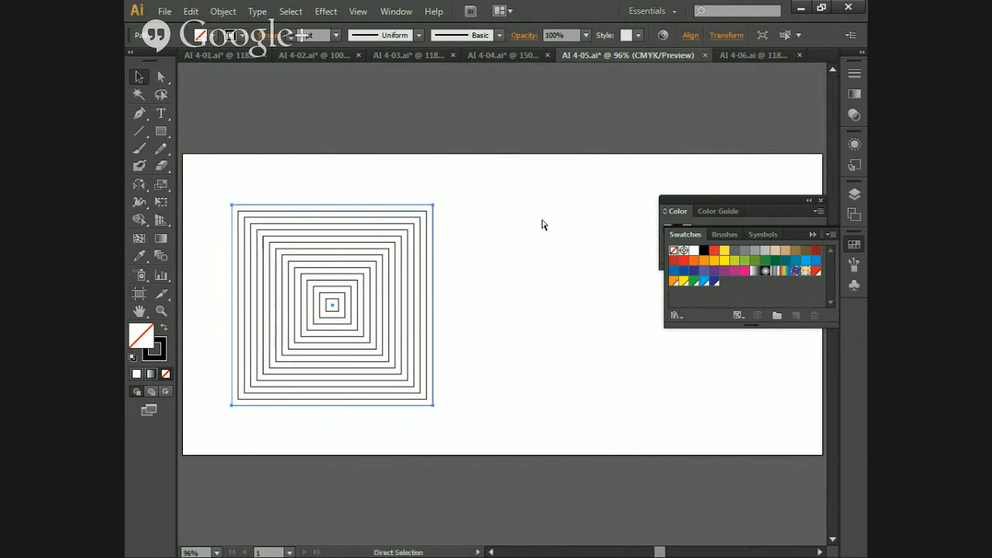
{"action": "key", "text": "ctrl+v"}
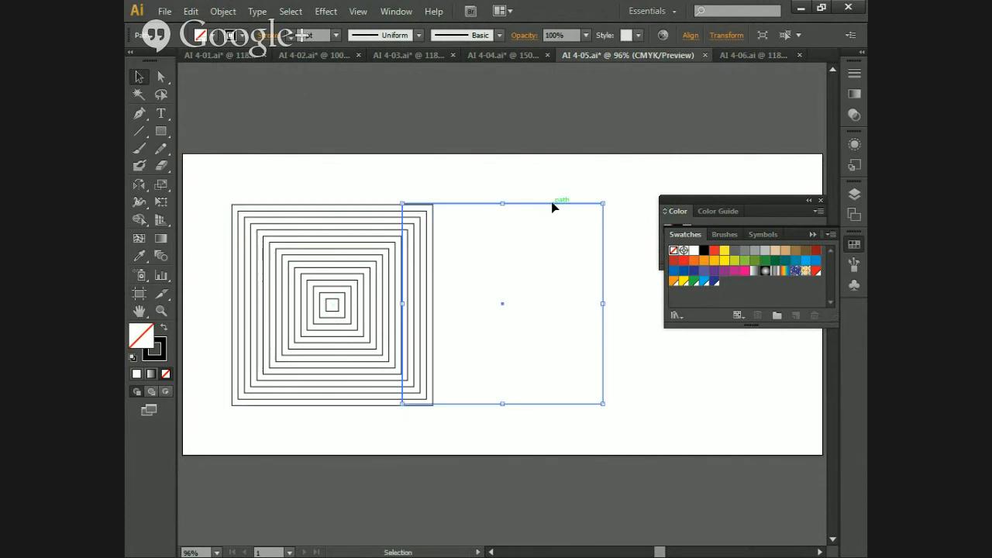
{"action": "left_click_drag", "start_coordinate": [551, 206], "coordinate": [578, 204]}
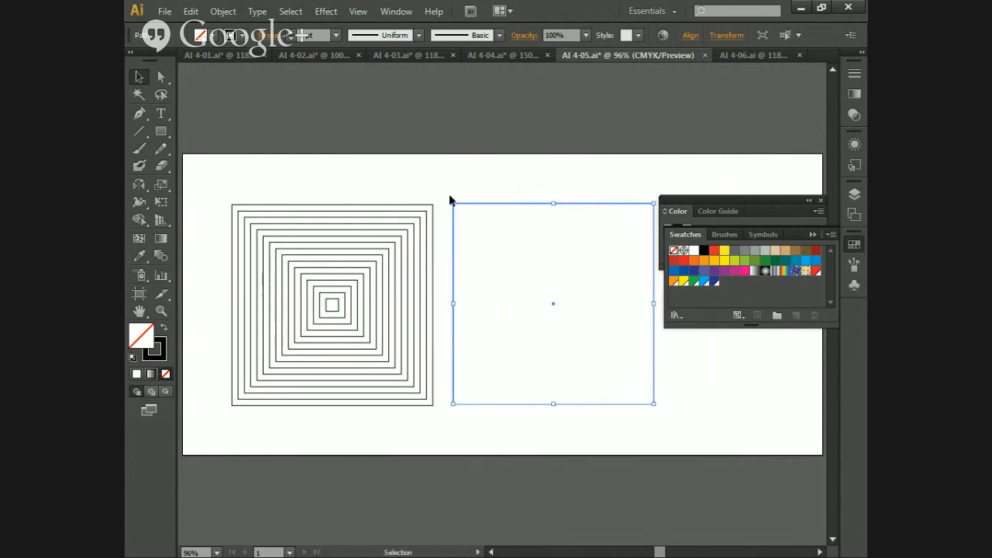
- Create a copy of the duplicated square scaled uniformly to 92% about its centre
{"action": "left_click", "coordinate": [162, 188]}
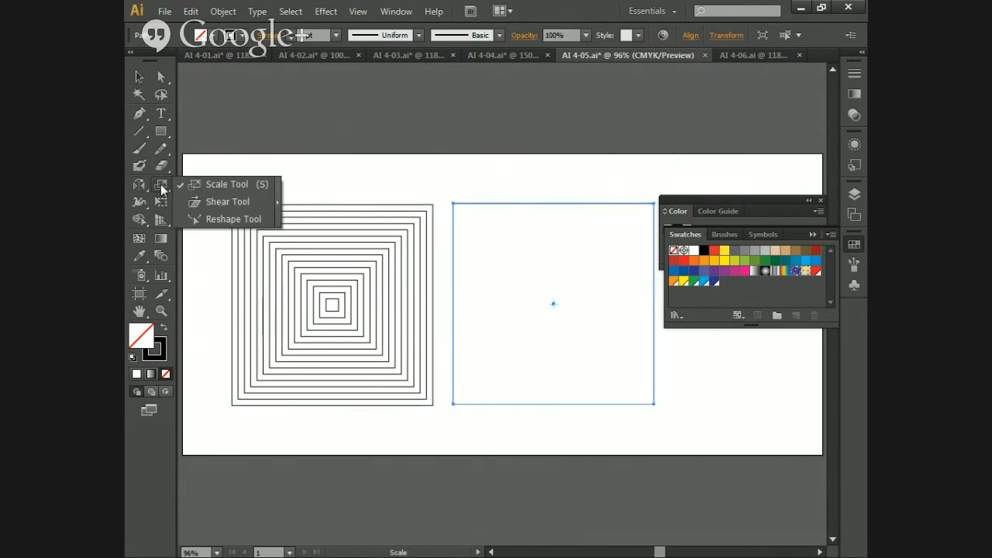
{"action": "left_click", "coordinate": [222, 182]}
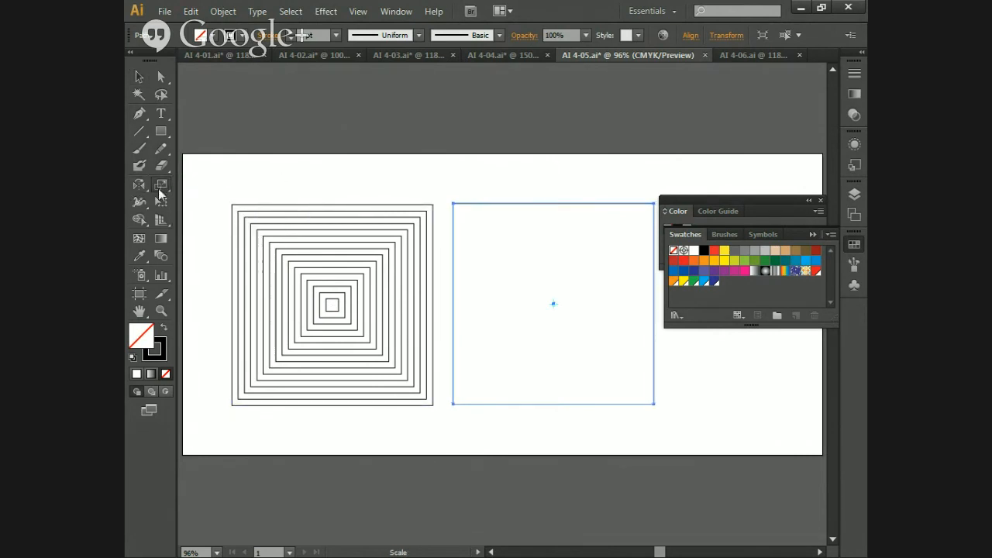
{"action": "double_click", "coordinate": [160, 190]}
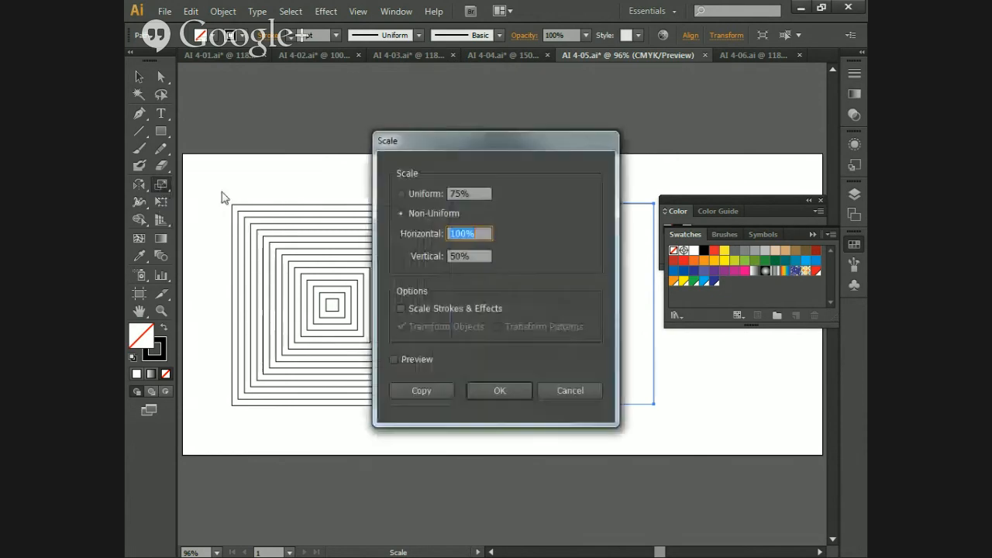
{"action": "left_click", "coordinate": [463, 193]}
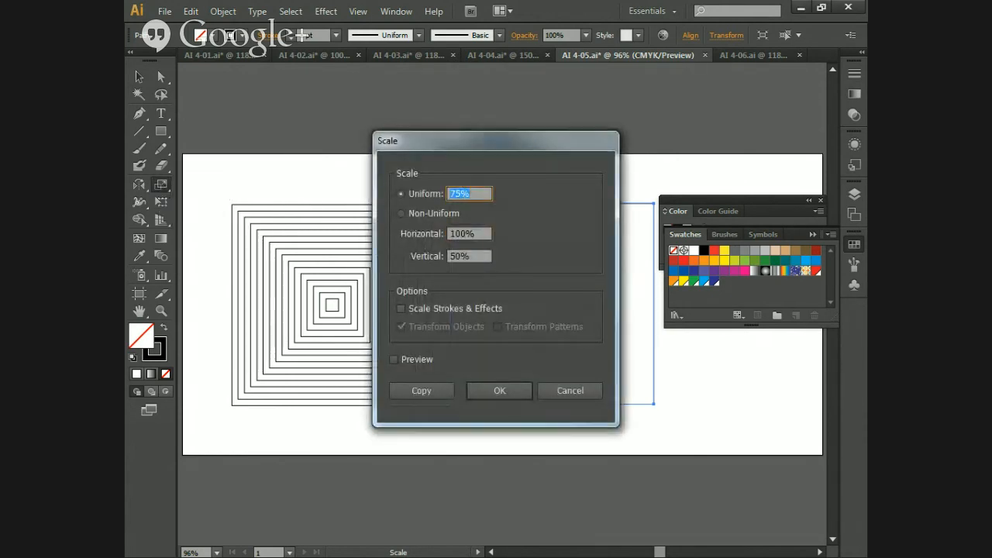
{"action": "type", "text": "92"}
{"action": "left_click", "coordinate": [421, 391]}
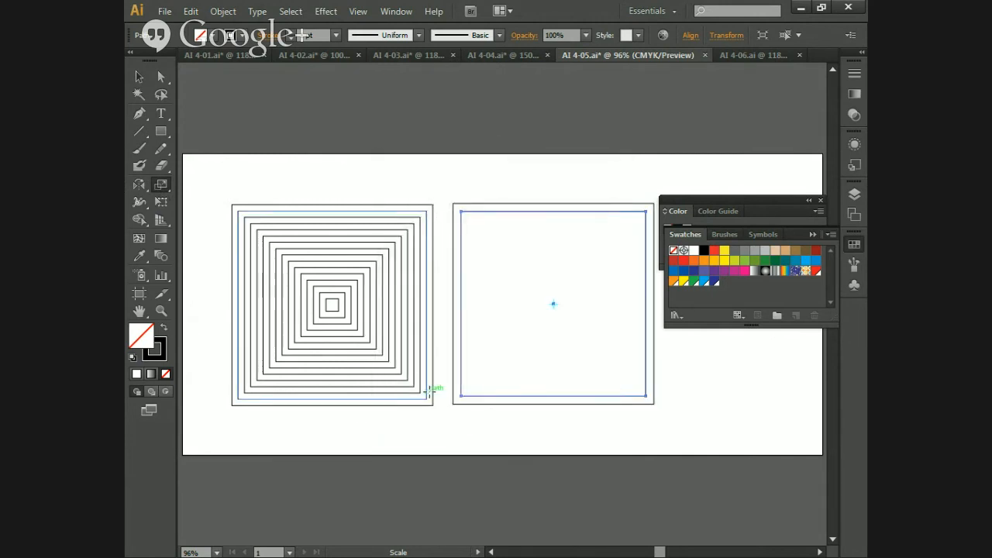
- Repeat the 92% scaled copy until the right-hand nested squares shrink to a tiny square at the centre, and deselect
{"action": "key", "text": "ctrl"}
{"action": "key", "text": "ctrl+d"}
{"action": "key", "text": "ctrl+d"}
{"action": "key", "text": "ctrl+d"}
{"action": "key", "text": "ctrl+d"}
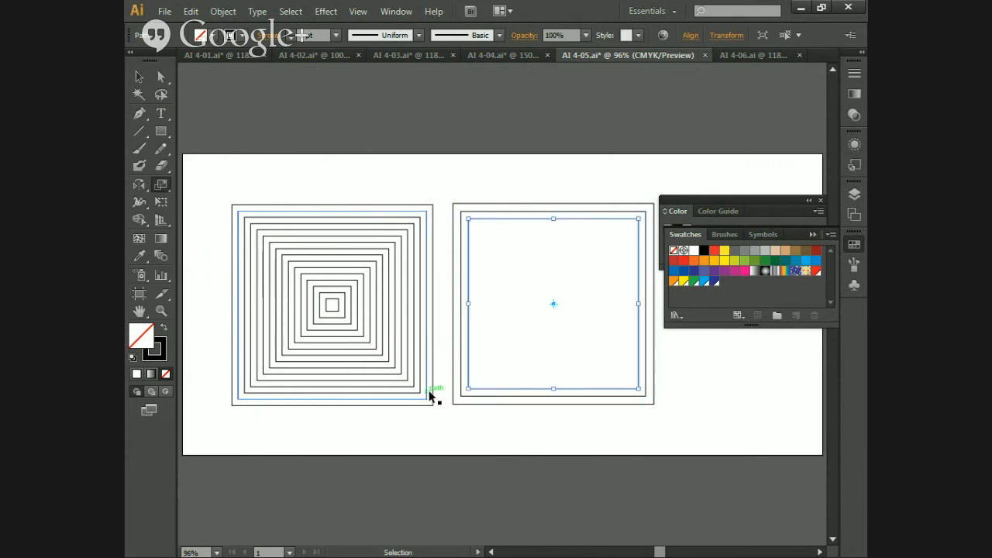
{"action": "key", "text": "ctrl+d"}
{"action": "key", "text": "ctrl+d"}
{"action": "key", "text": "ctrl+d"}
{"action": "key", "text": "ctrl+d"}
{"action": "key", "text": "ctrl+d"}
{"action": "key", "text": "ctrl+d"}
{"action": "key", "text": "ctrl+d"}
{"action": "key", "text": "ctrl+d"}
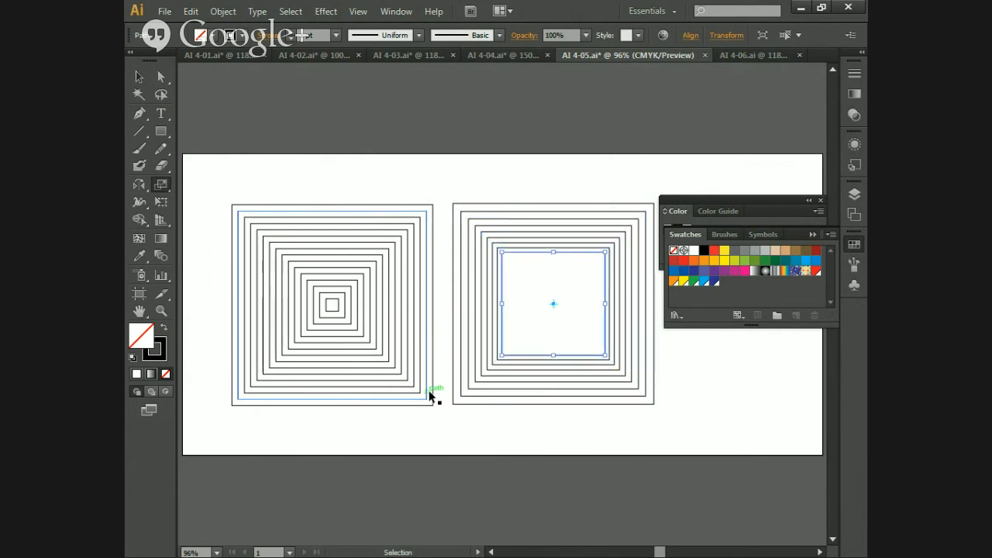
{"action": "key", "text": "ctrl+d"}
{"action": "key", "text": "ctrl+d"}
{"action": "key", "text": "ctrl+d"}
{"action": "key", "text": "ctrl+d"}
{"action": "key", "text": "ctrl+d"}
{"action": "key", "text": "ctrl+d"}
{"action": "key", "text": "ctrl+d"}
{"action": "key", "text": "ctrl+d"}
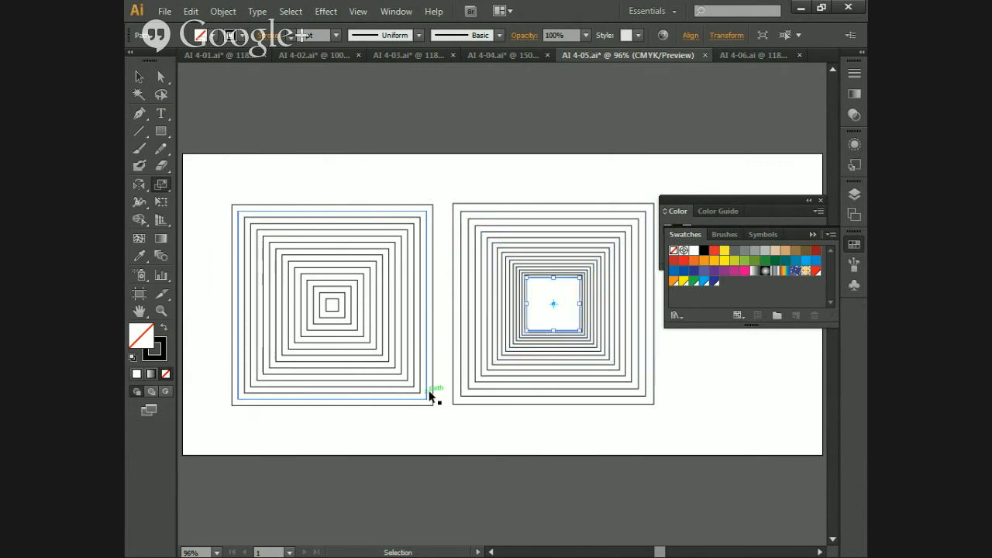
{"action": "key", "text": "ctrl+d"}
{"action": "key", "text": "ctrl+d"}
{"action": "key", "text": "ctrl+d"}
{"action": "key", "text": "ctrl+d"}
{"action": "key", "text": "ctrl+d"}
{"action": "key", "text": "ctrl+d"}
{"action": "key", "text": "ctrl+d"}
{"action": "key", "text": "ctrl+d"}
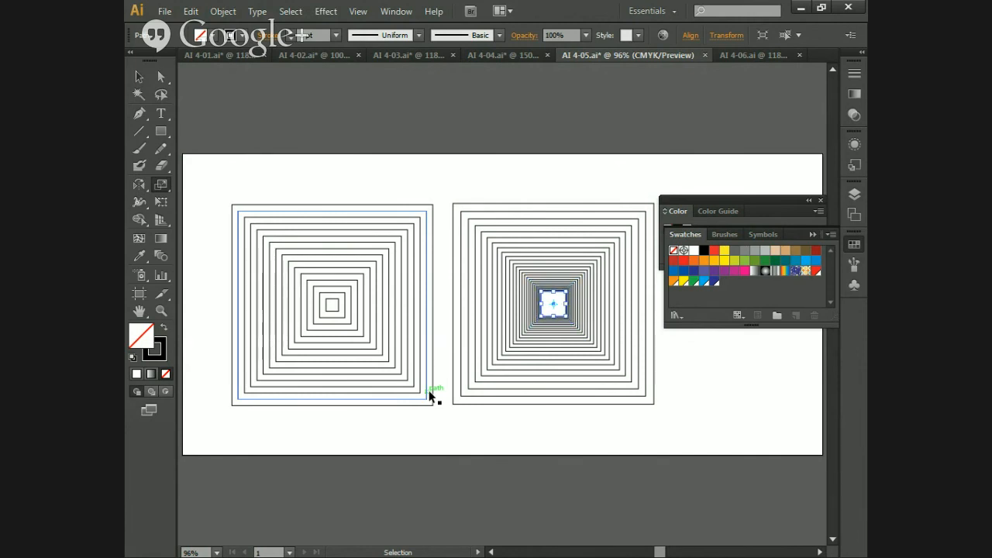
{"action": "key", "text": "ctrl+d"}
{"action": "key", "text": "ctrl+d"}
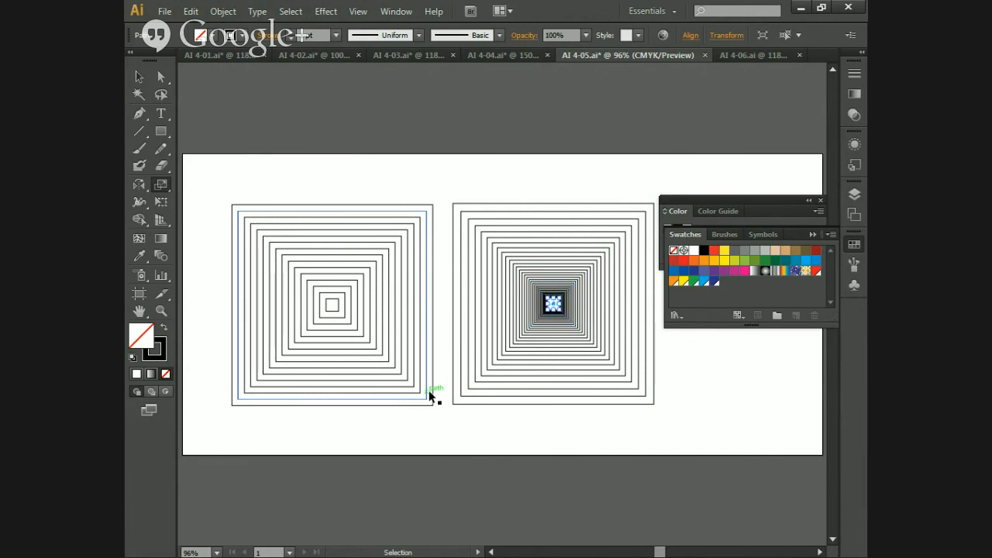
{"action": "key", "text": "ctrl+d"}
{"action": "key", "text": "s"}
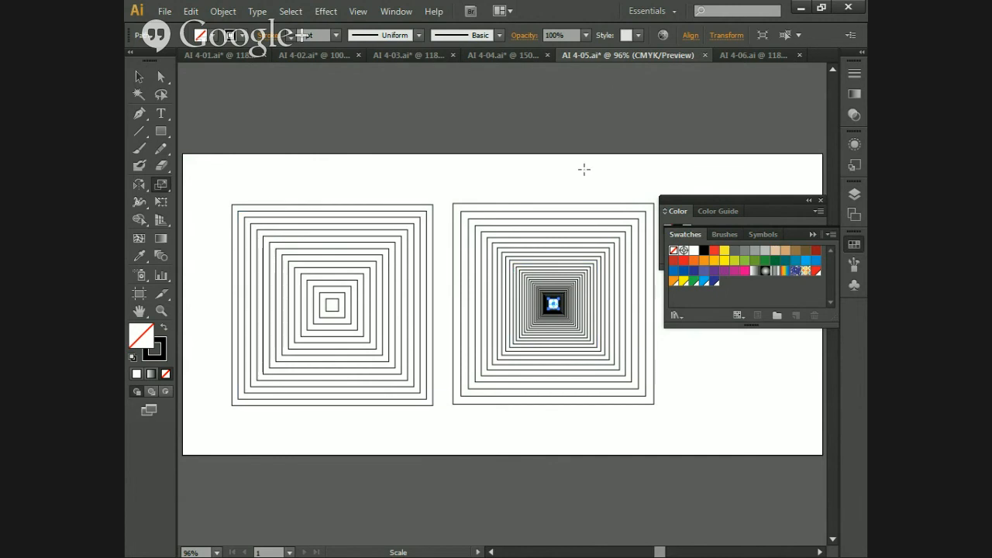
{"action": "key", "text": "v"}
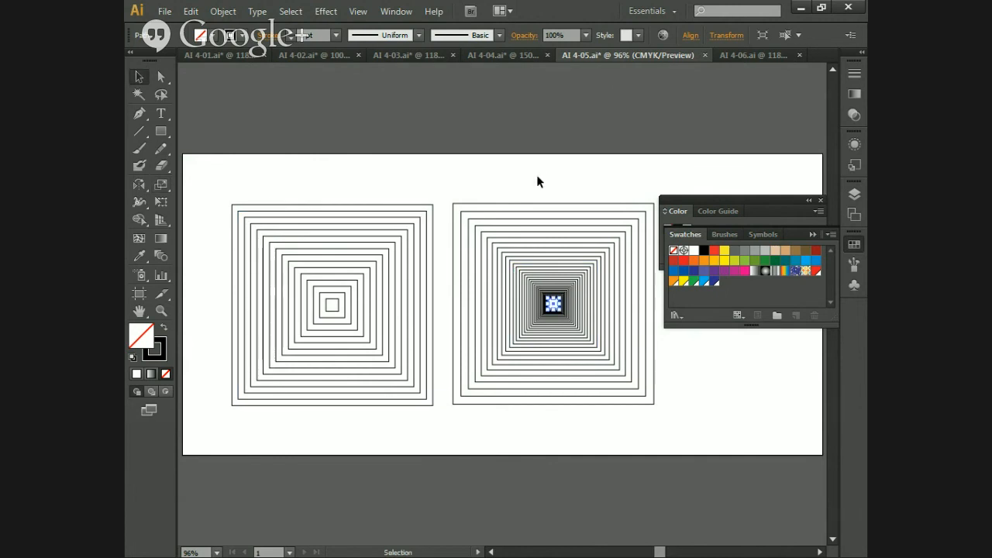
{"action": "left_click", "coordinate": [536, 177]}
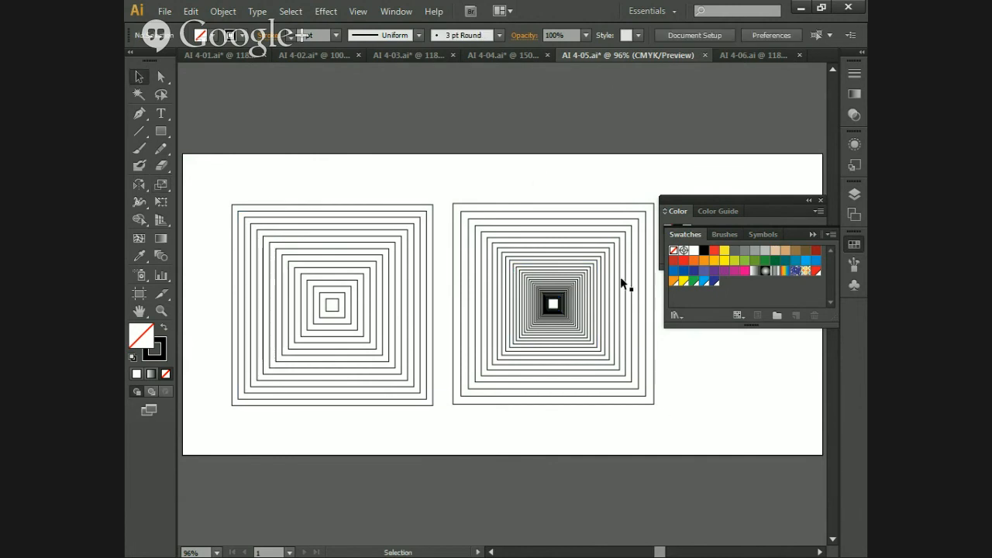
- Clear the selection of the right-hand outer square and show the rulers in the AI 4-05.ai document
{"action": "left_click", "coordinate": [541, 204]}
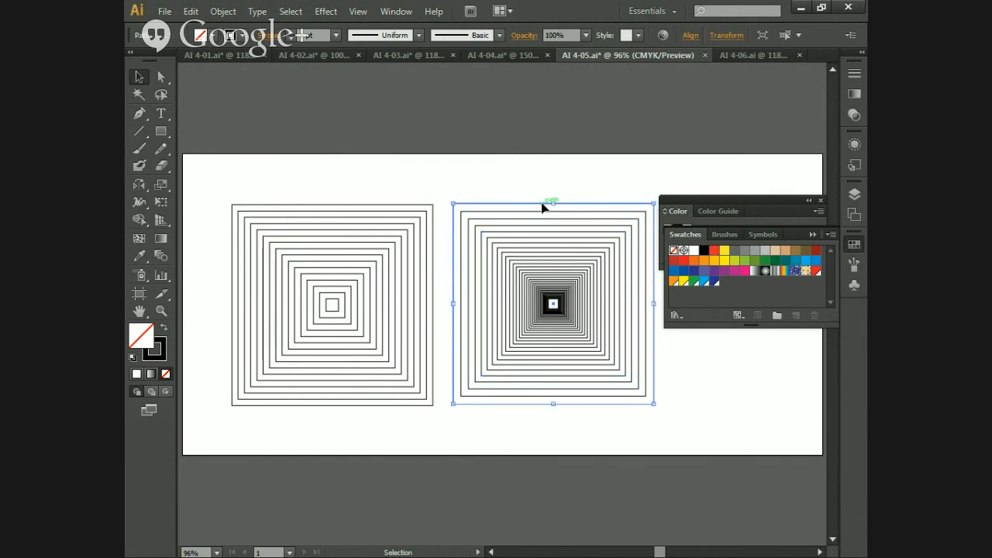
{"action": "left_click", "coordinate": [519, 95]}
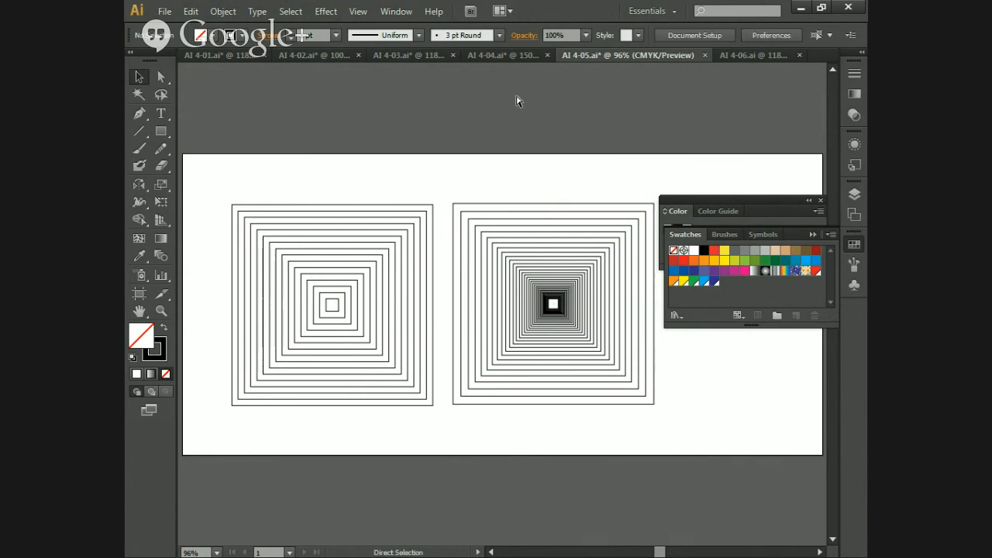
{"action": "key", "text": "ctrl+r"}
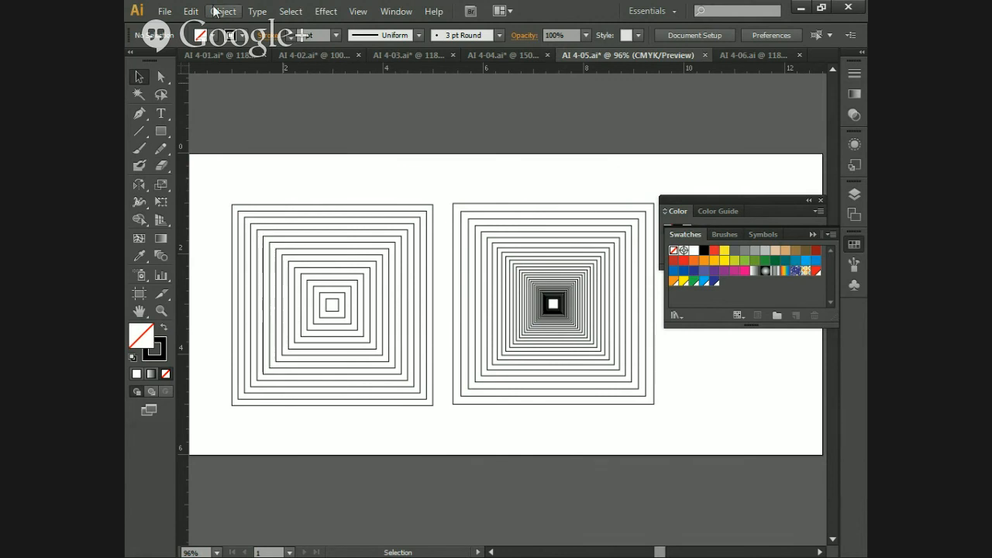
- Try to offset the left-hand pattern's innermost square by another -0.125 in
{"action": "left_click", "coordinate": [333, 305]}
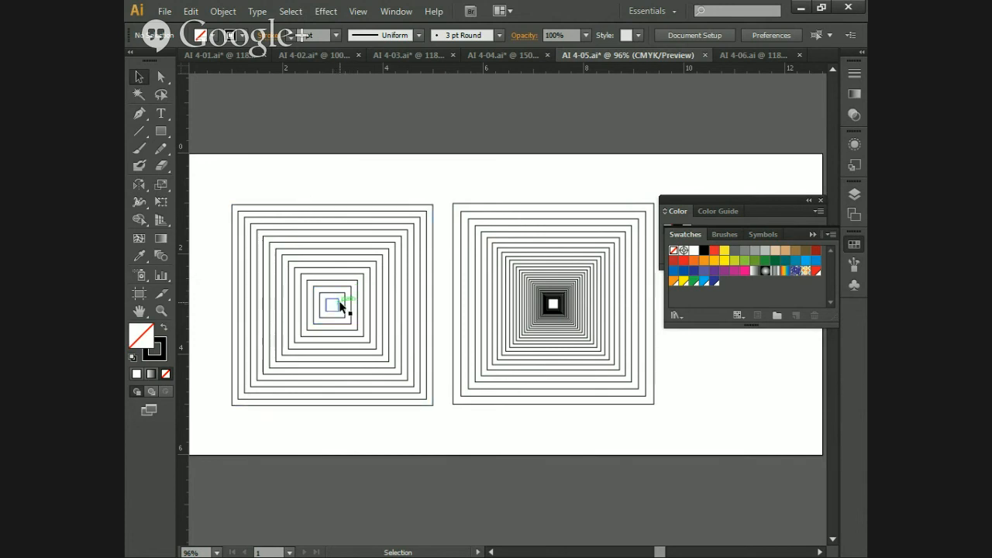
{"action": "left_click", "coordinate": [225, 12]}
{"action": "mouse_move", "coordinate": [340, 310]}
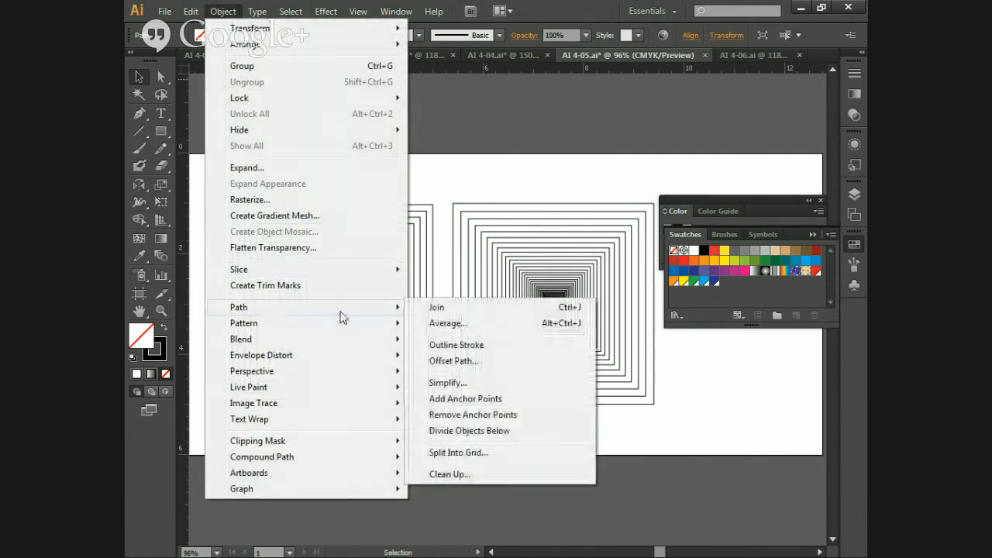
{"action": "left_click", "coordinate": [464, 362]}
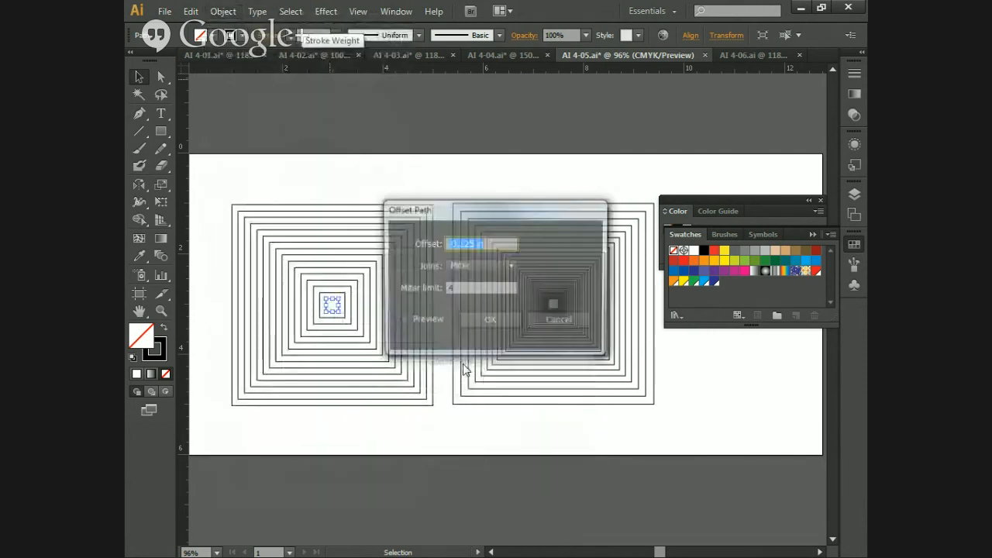
{"action": "left_click", "coordinate": [478, 329]}
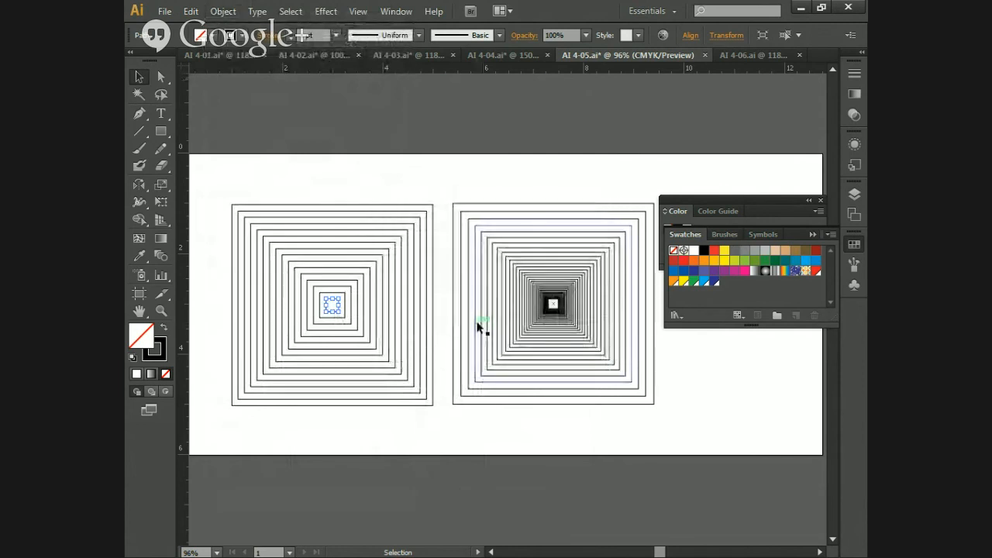
{"action": "left_click", "coordinate": [350, 357]}
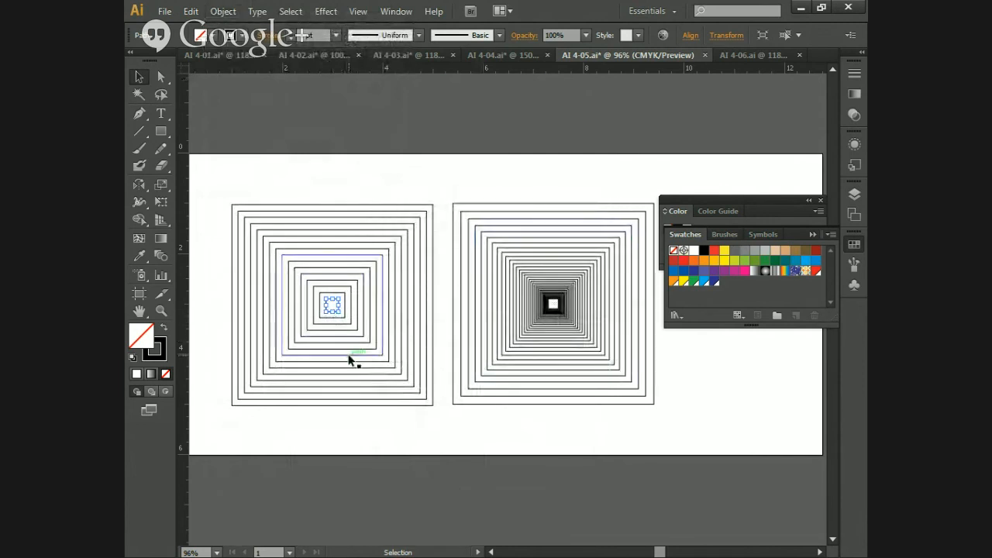
- Switch to AI 4-06.ai and thicken the stroke of the S-shaped curve into a wide band, leaving it deselected
{"action": "left_click", "coordinate": [363, 178]}
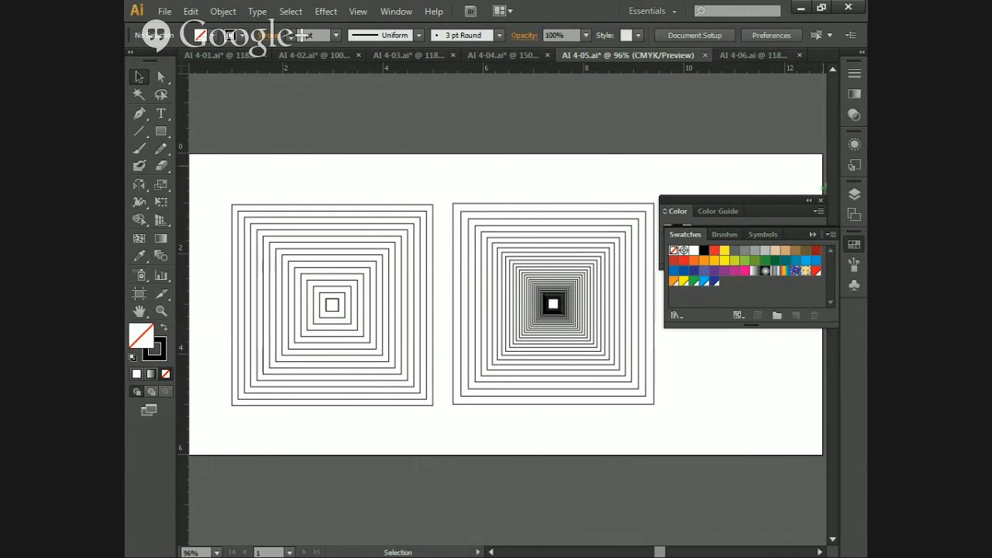
{"action": "left_click", "coordinate": [753, 57]}
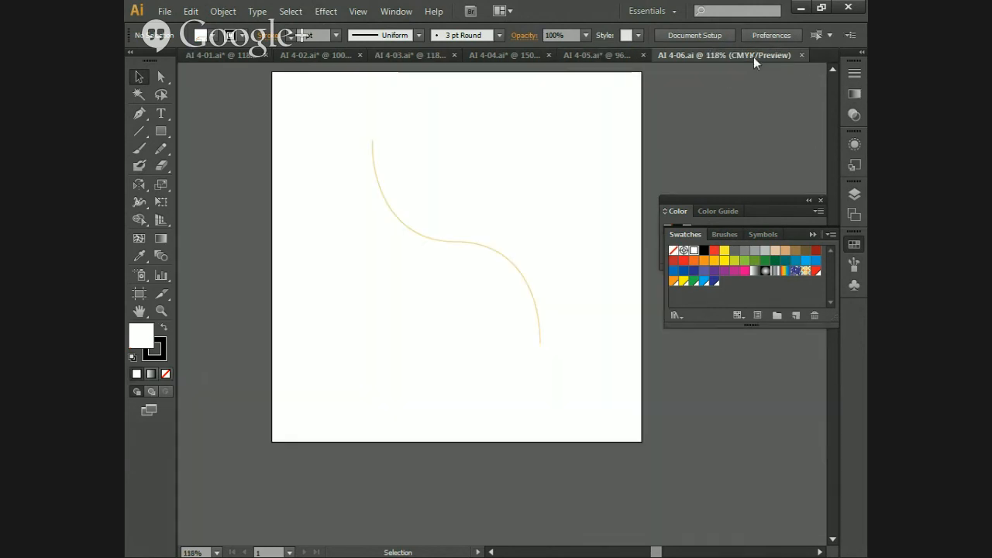
{"action": "left_click", "coordinate": [387, 198]}
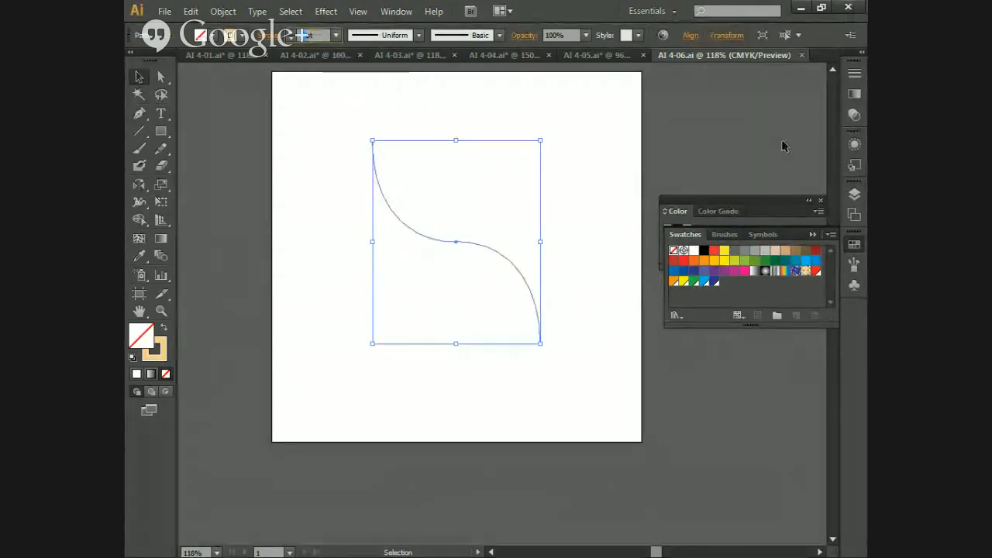
{"action": "key", "text": "Return"}
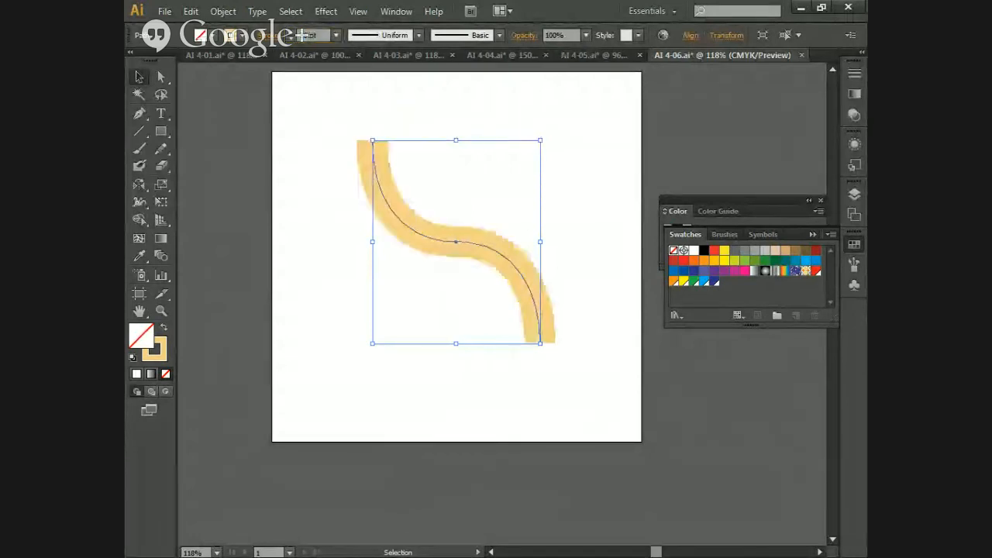
{"action": "left_click", "coordinate": [332, 294]}
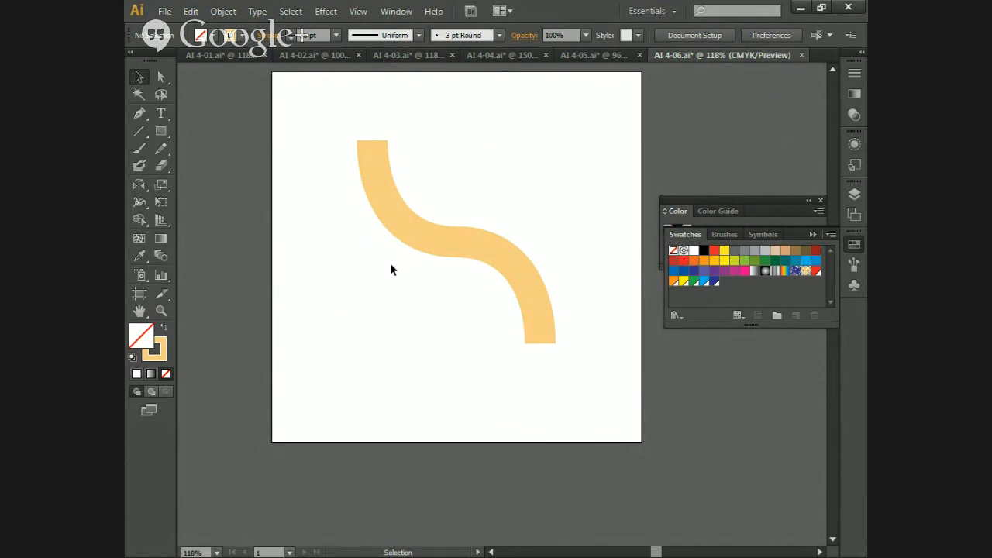
- Convert the S-shaped curve's thick stroke into a filled shape with Outline Stroke
{"action": "left_click", "coordinate": [432, 238]}
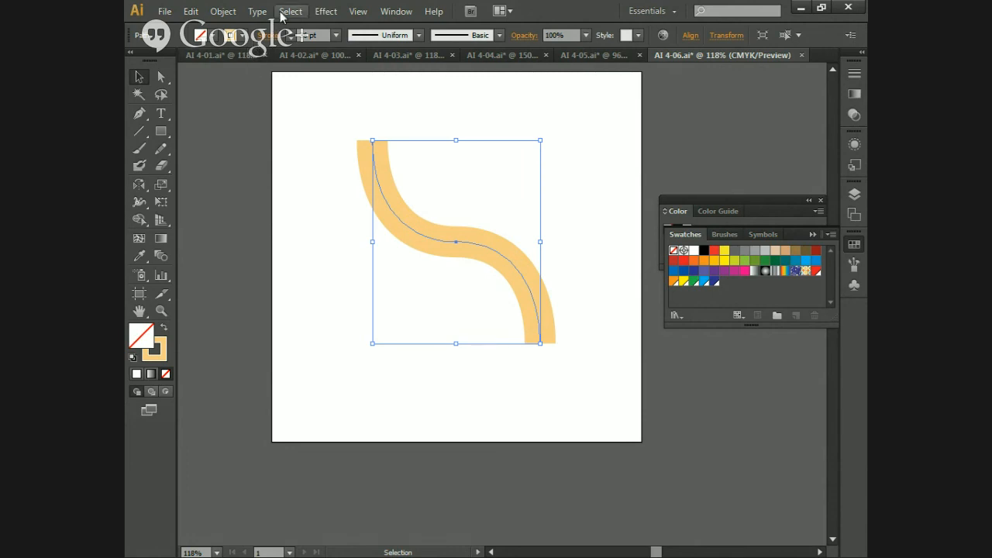
{"action": "left_click", "coordinate": [223, 11]}
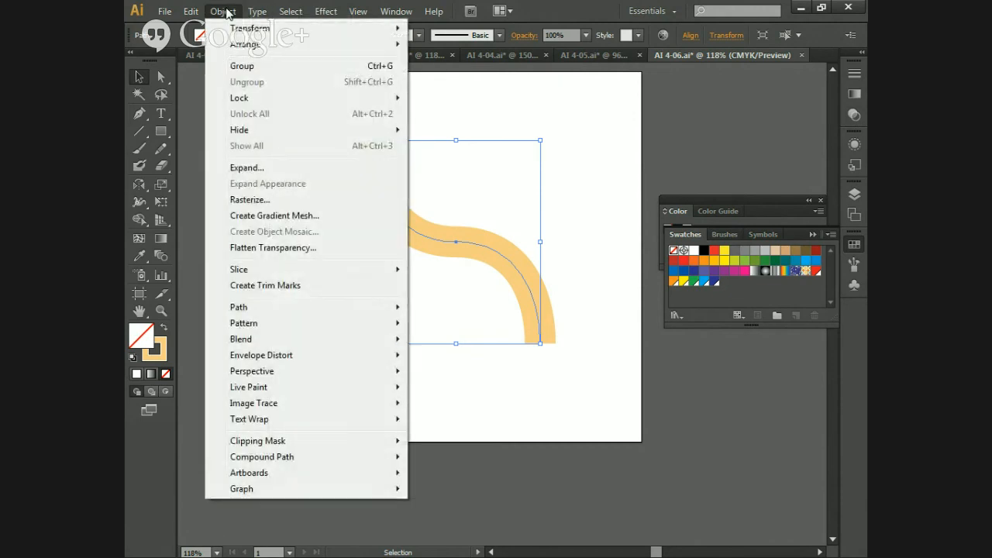
{"action": "mouse_move", "coordinate": [262, 308]}
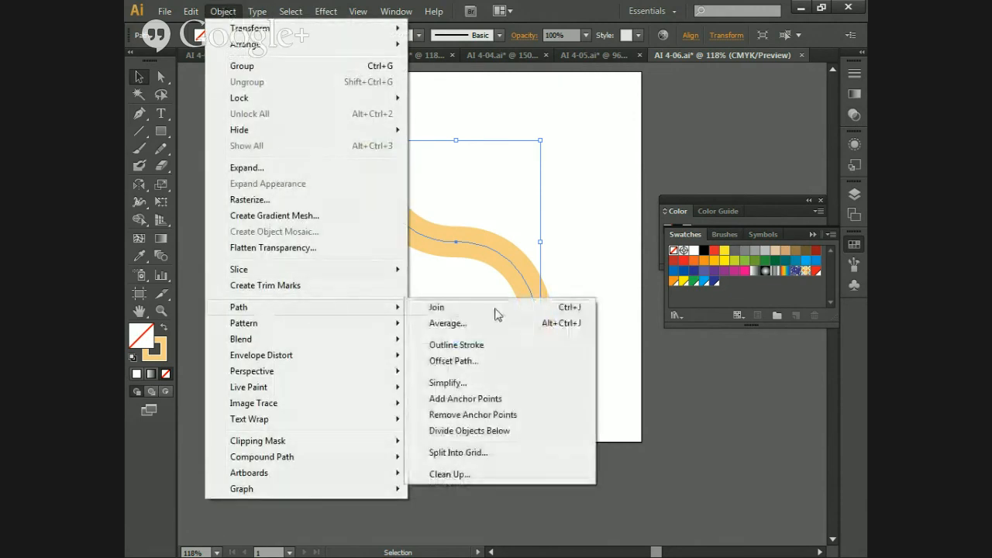
{"action": "left_click", "coordinate": [478, 349]}
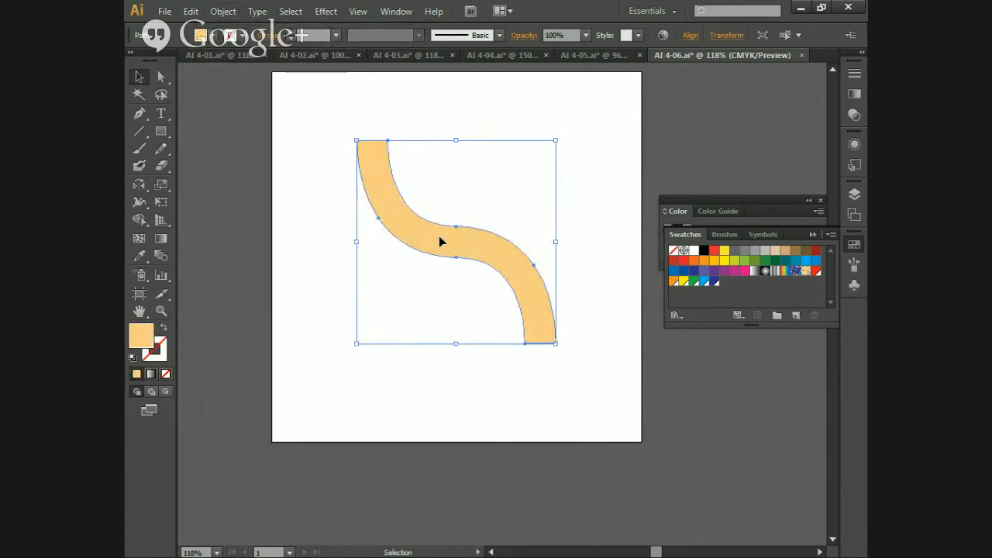
- Fill the outlined S-shape with yellow and give it a magenta-pink stroke
{"action": "left_click", "coordinate": [815, 250]}
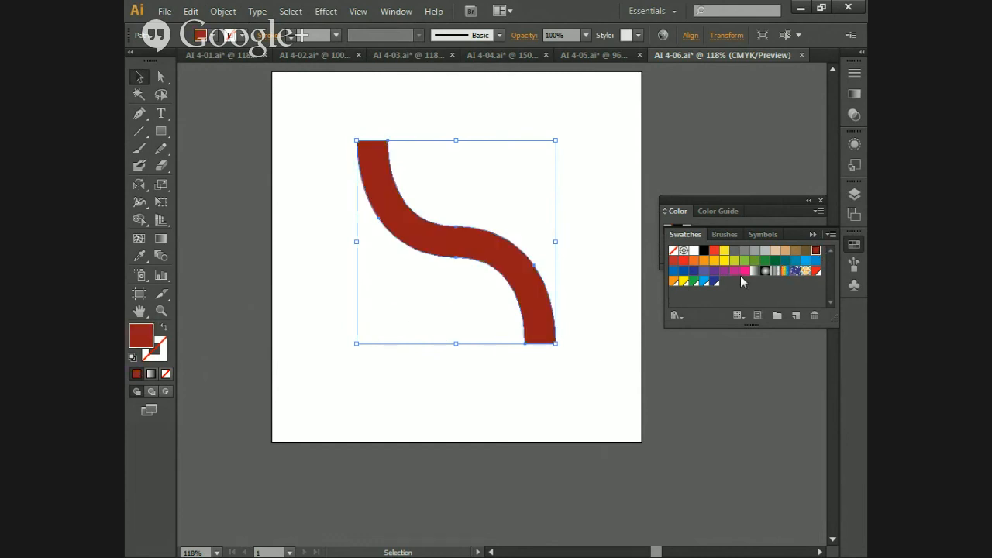
{"action": "left_click", "coordinate": [725, 250]}
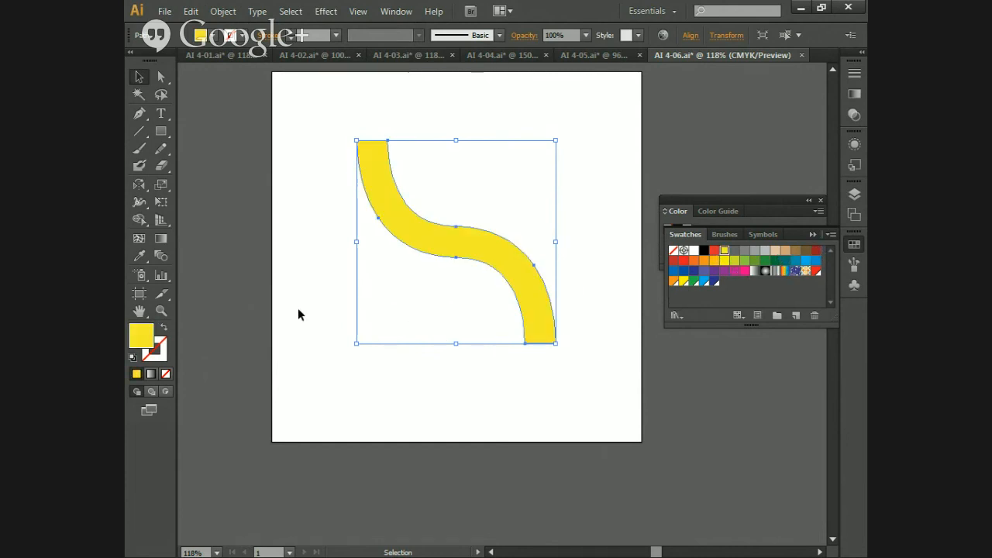
{"action": "left_click", "coordinate": [154, 353]}
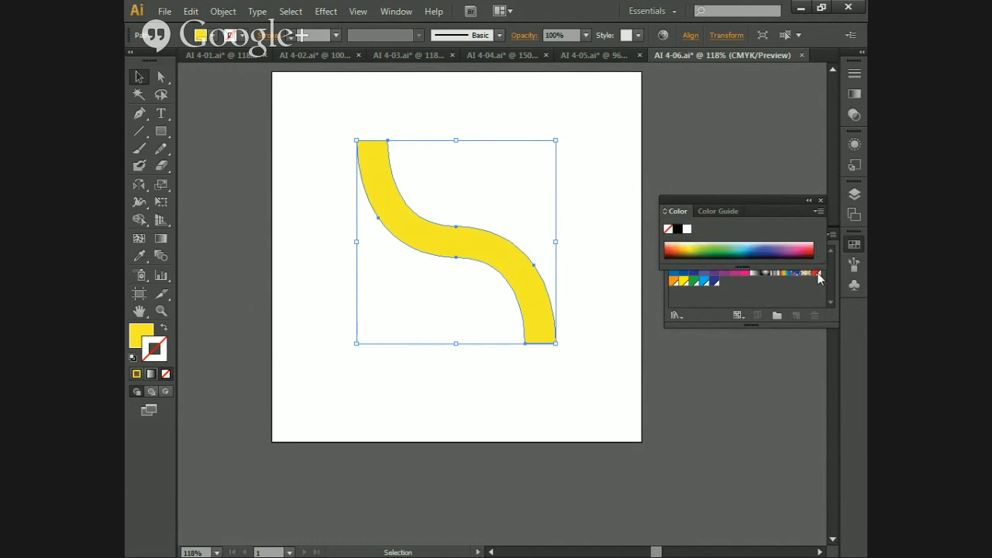
{"action": "left_click", "coordinate": [743, 272]}
{"action": "left_click", "coordinate": [743, 270]}
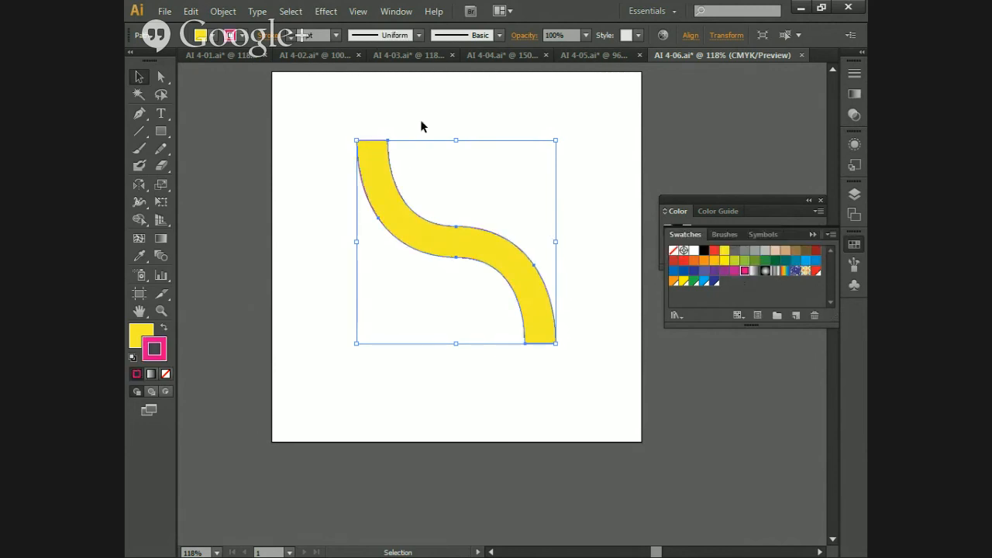
- Increase the pink stroke weight by five increments to form a thick border around the yellow S-shape
{"action": "left_click", "coordinate": [290, 34]}
{"action": "left_click", "coordinate": [289, 35]}
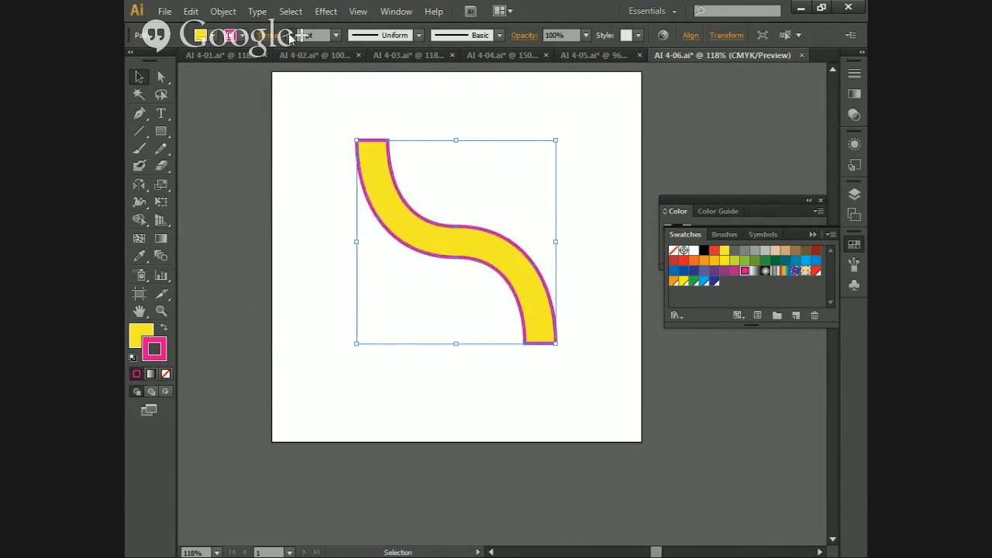
{"action": "left_click", "coordinate": [290, 35]}
{"action": "left_click", "coordinate": [290, 35]}
{"action": "left_click", "coordinate": [290, 35]}
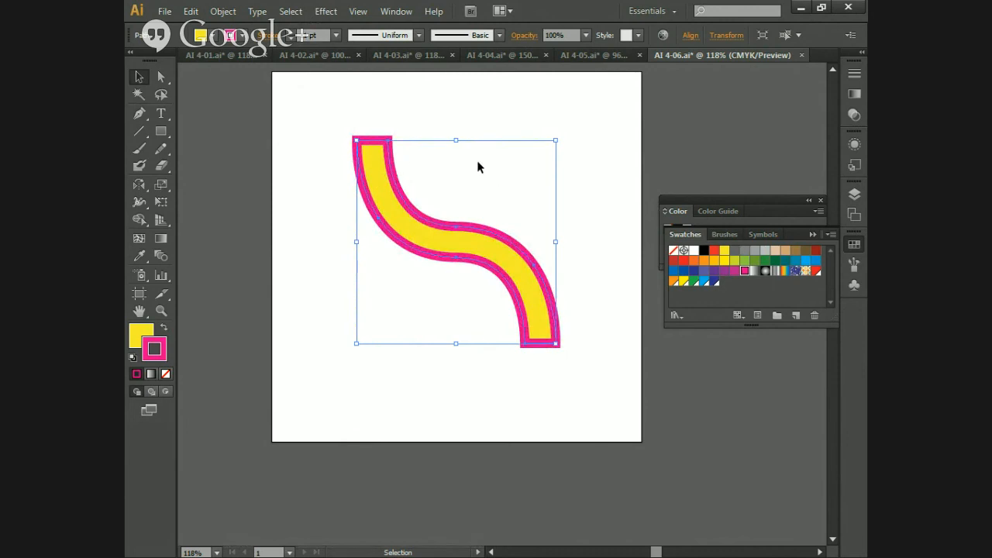
- Convert the S-shape's pink border into a separate filled shape with Outline Stroke and clear the selection
{"action": "left_click", "coordinate": [225, 12]}
{"action": "mouse_move", "coordinate": [279, 307]}
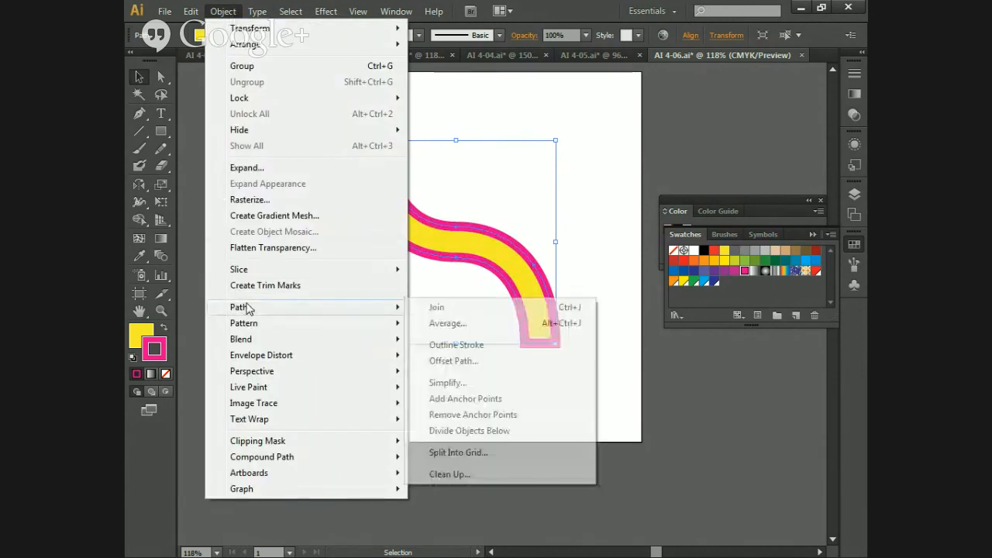
{"action": "left_click", "coordinate": [456, 345]}
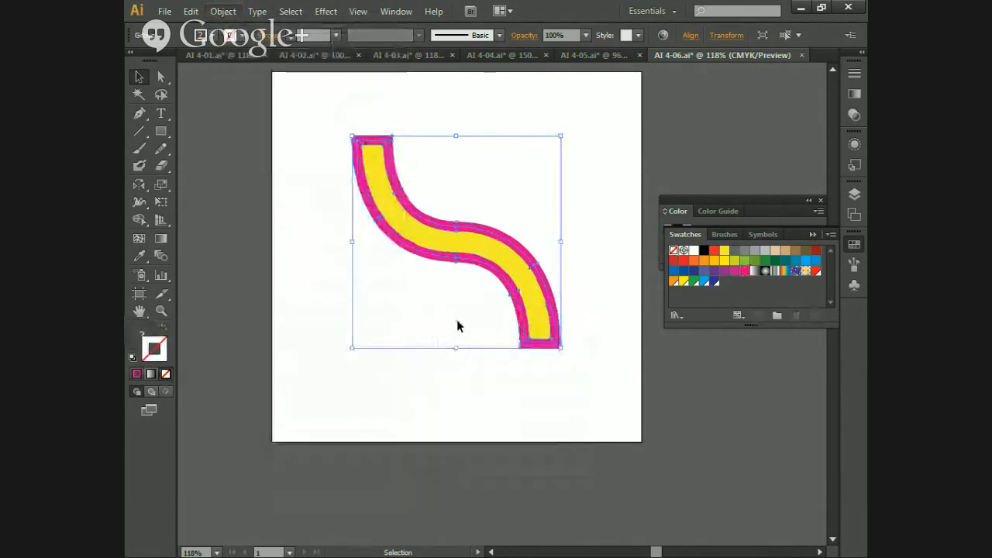
{"action": "left_click", "coordinate": [433, 324]}
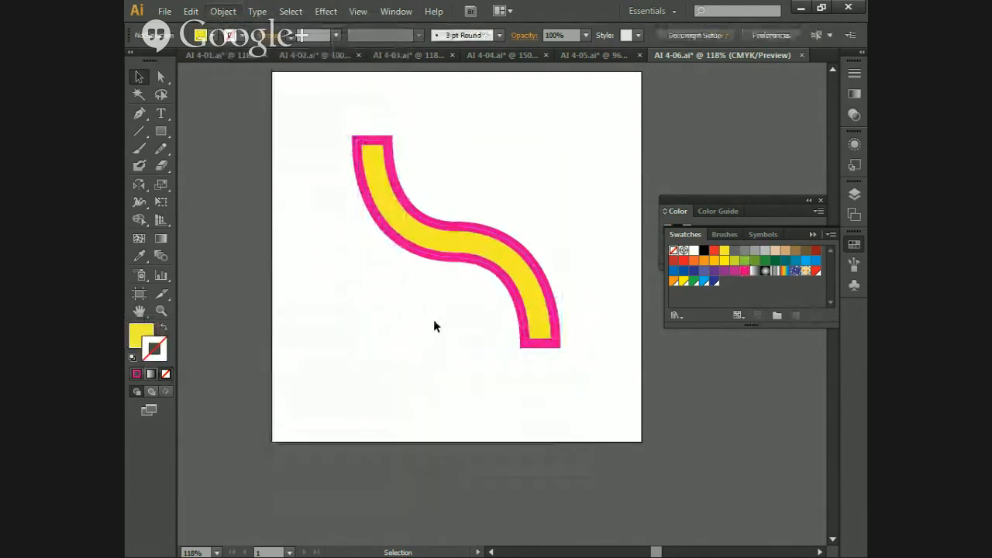
- Add a black stroke to the pink and yellow S-shape group, thicken it, and deselect the artwork
{"action": "left_click", "coordinate": [459, 229]}
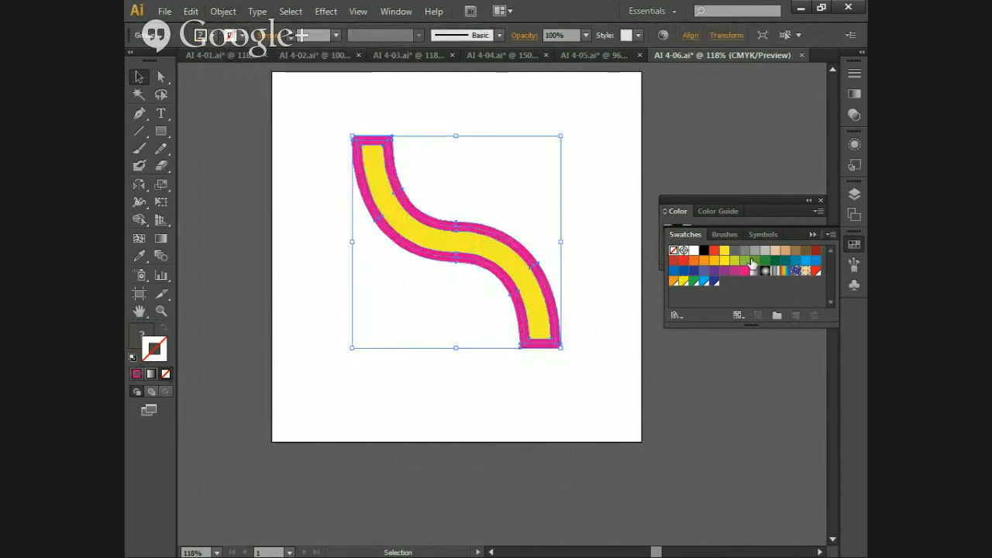
{"action": "left_click", "coordinate": [703, 250]}
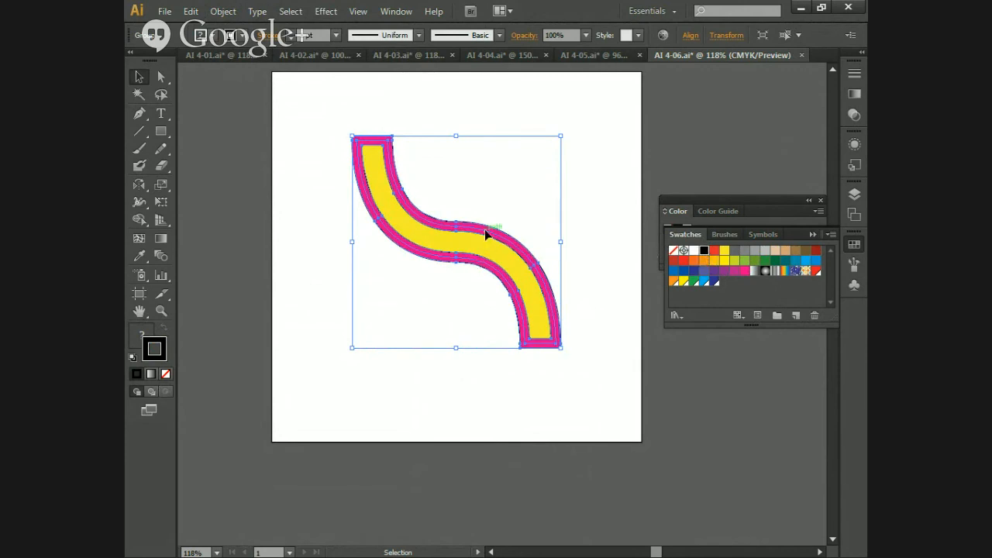
{"action": "left_click", "coordinate": [293, 36]}
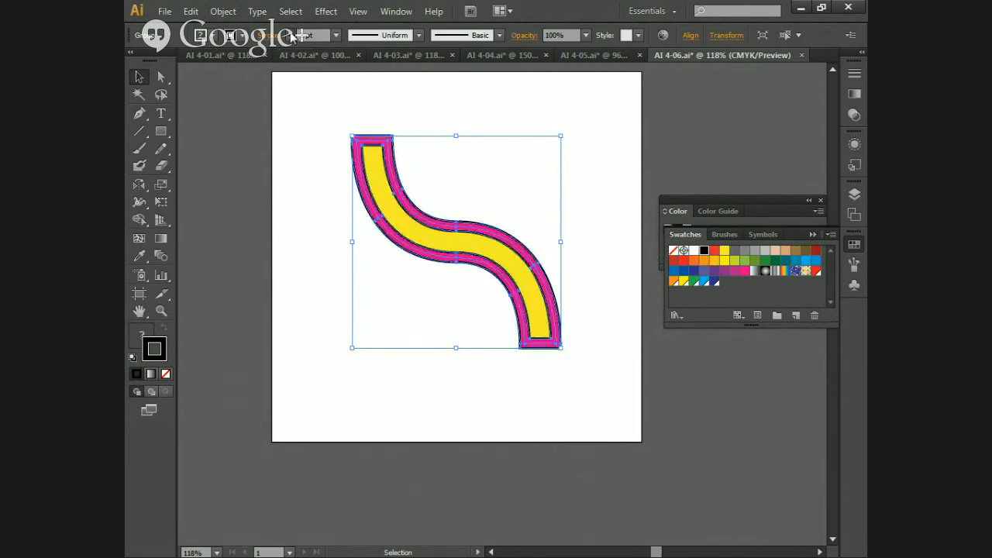
{"action": "left_click", "coordinate": [505, 206]}
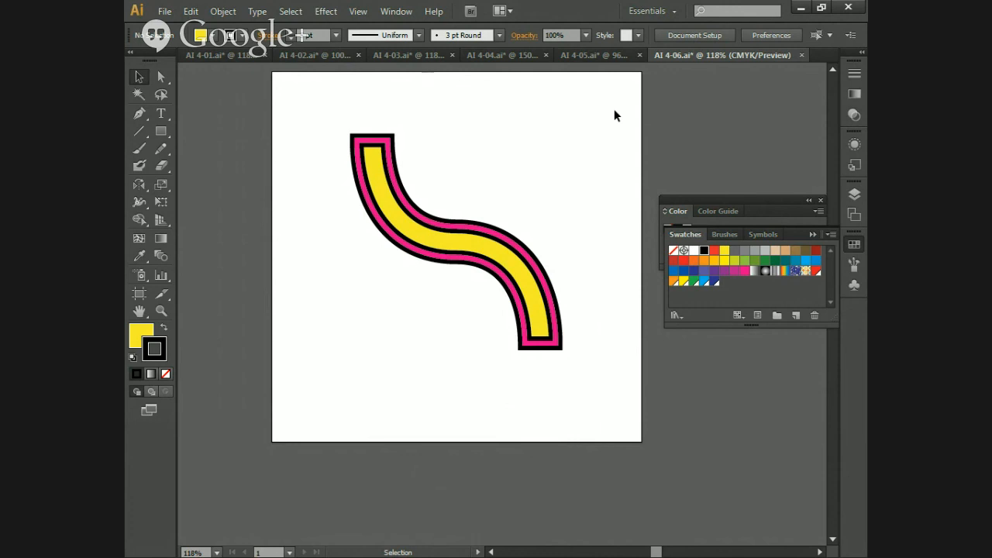
- In AI 4-01.ai, examine the selection and stacking-order options available for the clock's spoke group
{"action": "left_click", "coordinate": [210, 58]}
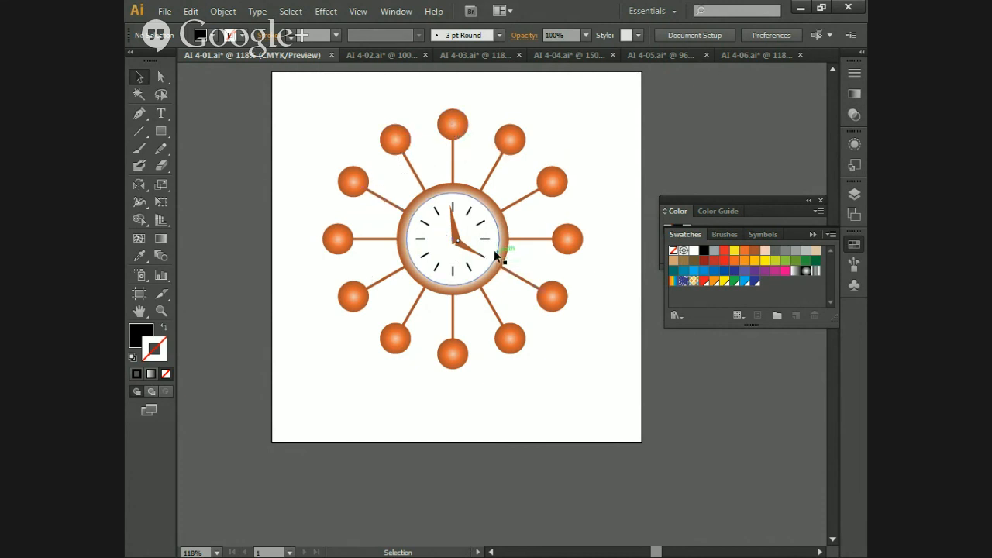
{"action": "right_click", "coordinate": [489, 178]}
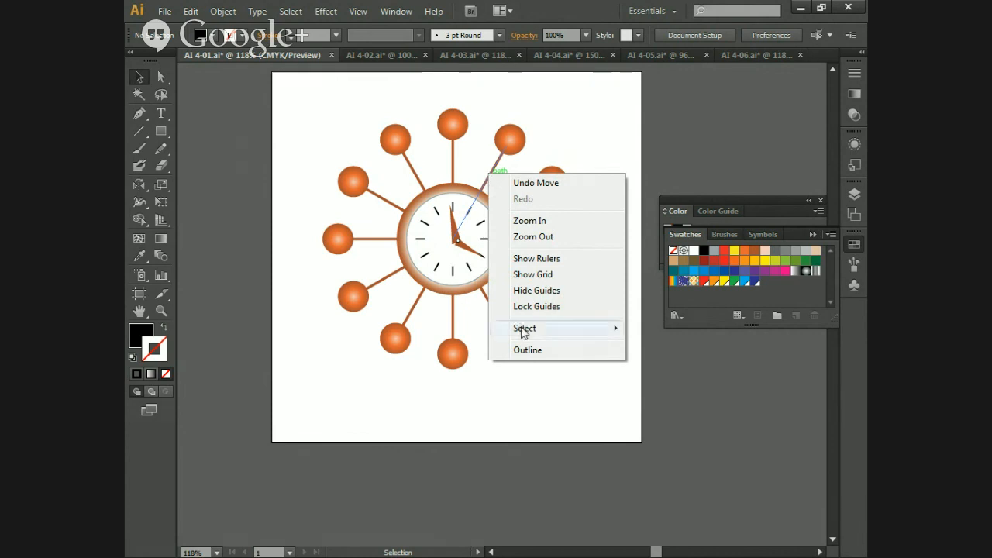
{"action": "mouse_move", "coordinate": [523, 333]}
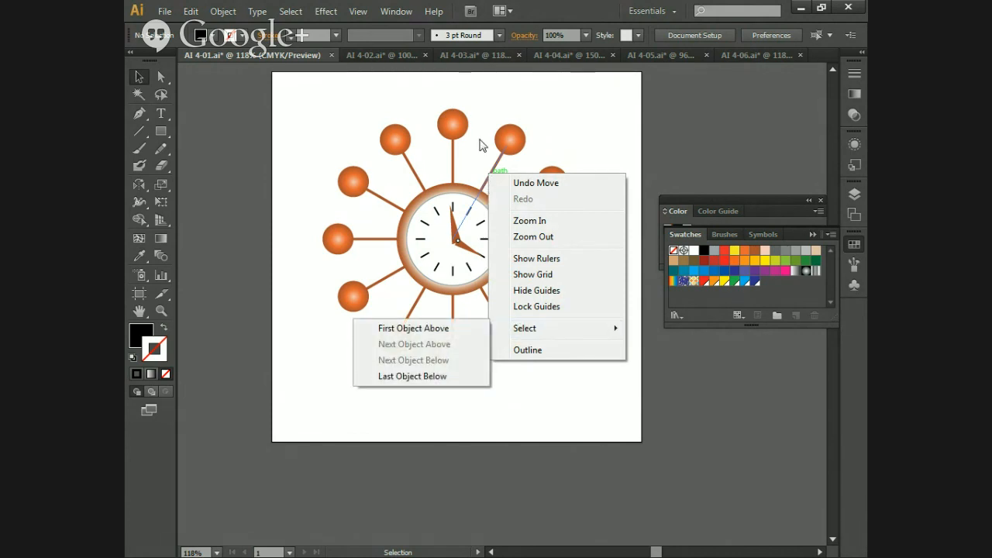
{"action": "left_click", "coordinate": [500, 159]}
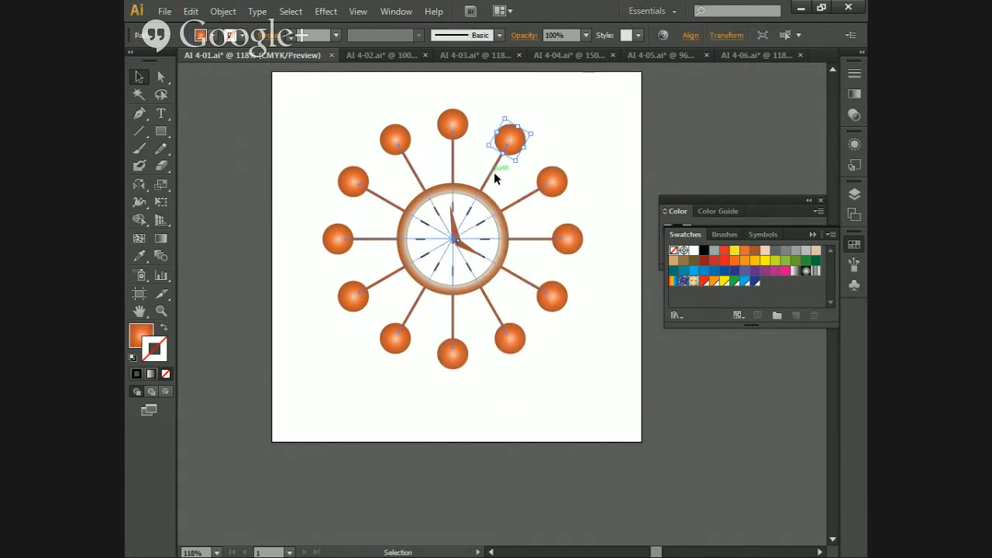
{"action": "left_click", "coordinate": [493, 174]}
{"action": "right_click", "coordinate": [493, 173]}
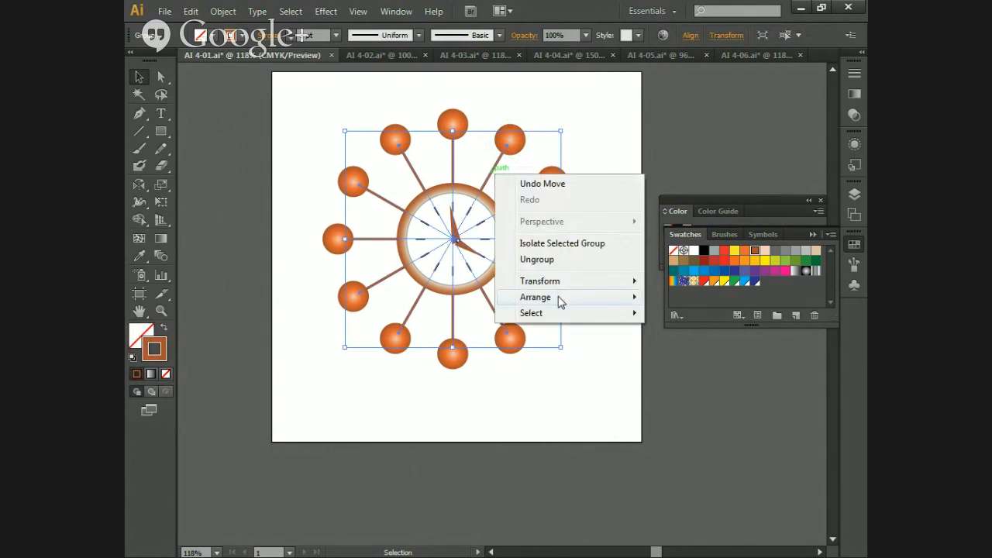
{"action": "mouse_move", "coordinate": [558, 300]}
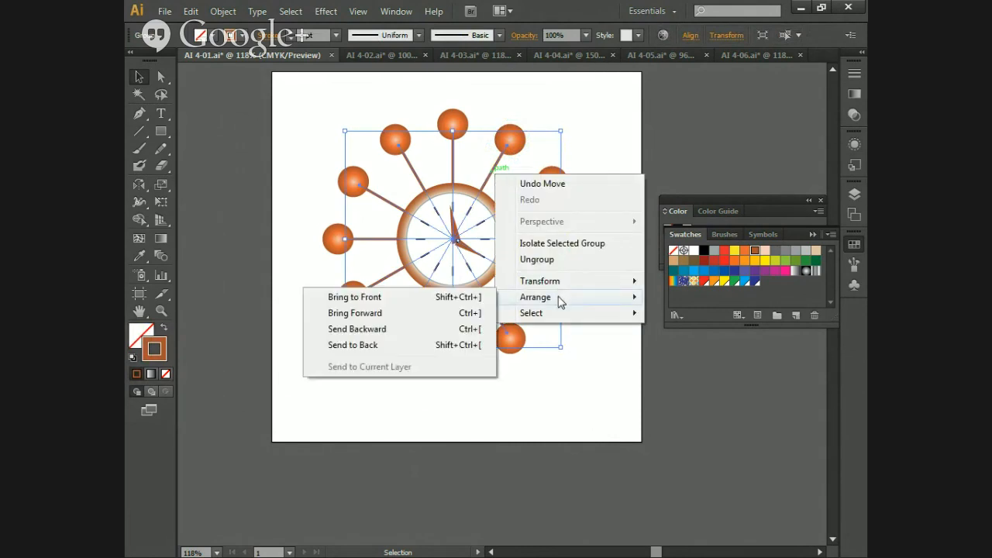
{"action": "left_click", "coordinate": [520, 406]}
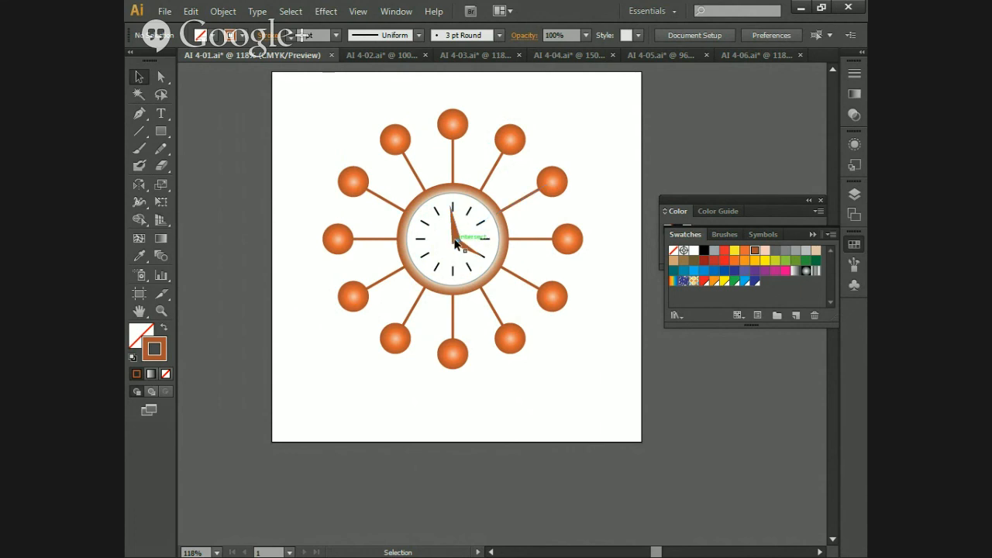
- In AI 4-02.ai, review the SHEAR text artwork and the Scale, Shear and Reshape tools
{"action": "left_click", "coordinate": [399, 56]}
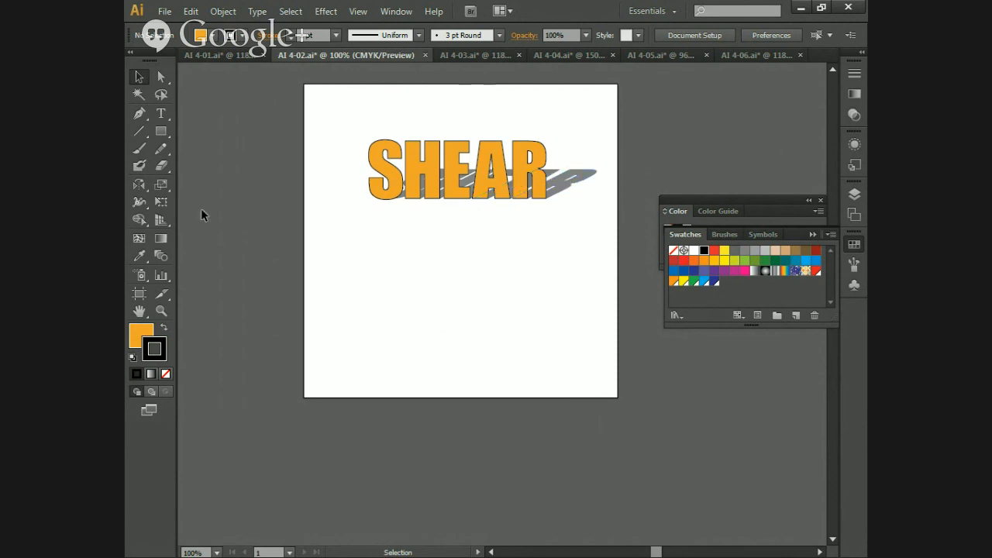
{"action": "left_click", "coordinate": [163, 188]}
{"action": "left_click", "coordinate": [163, 187]}
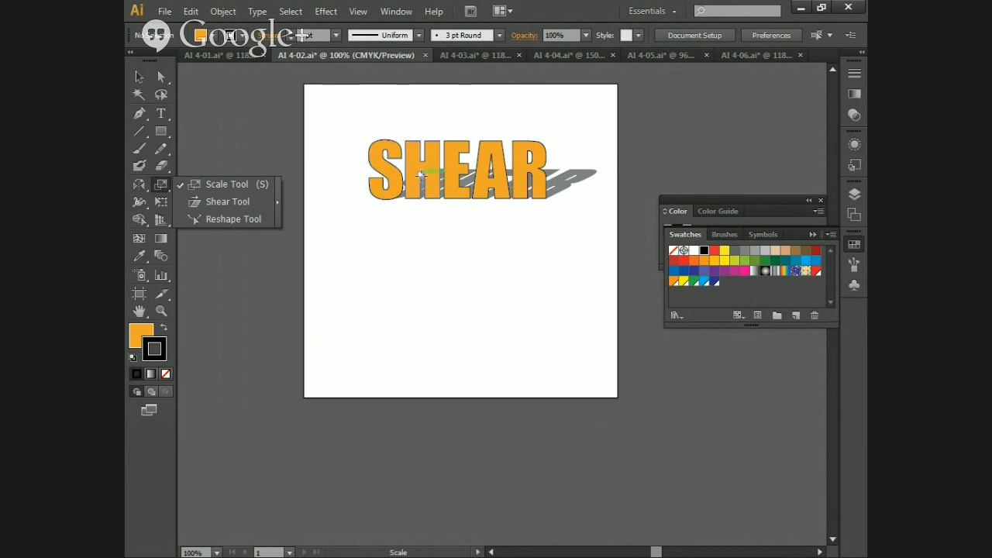
- In AI 4-03.ai, review the mirrored pink outline, the Rotate and Reflect tools, and the object commands
{"action": "left_click", "coordinate": [464, 61]}
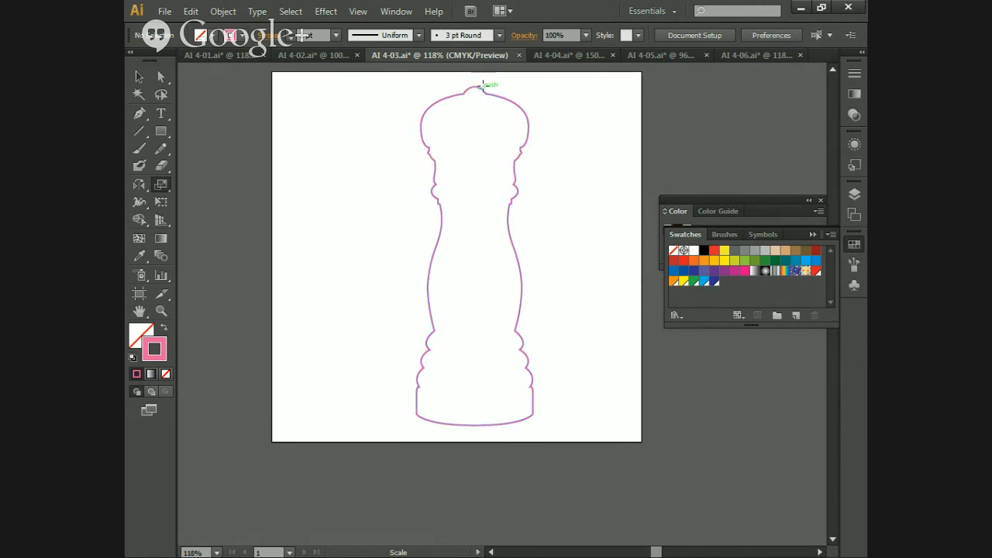
{"action": "left_click", "coordinate": [146, 190]}
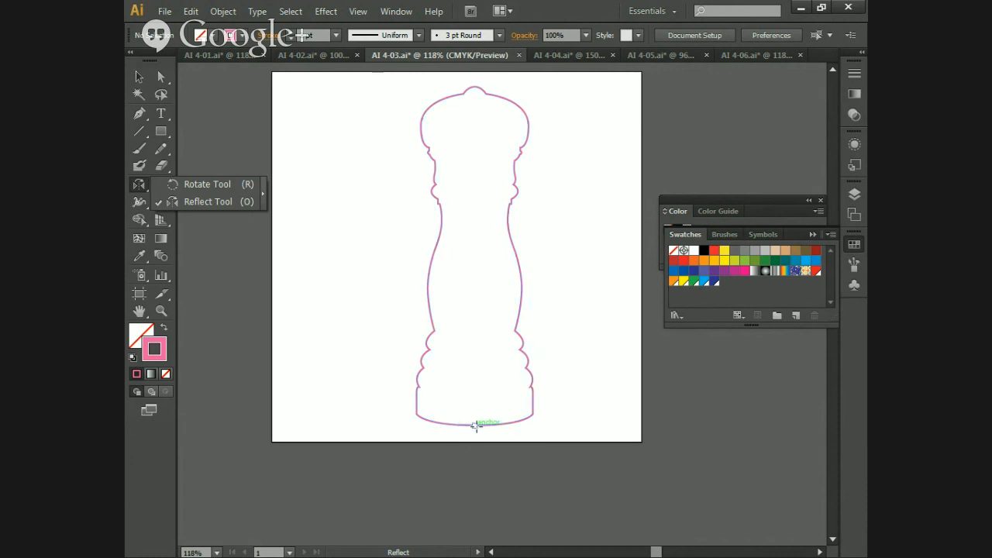
{"action": "left_click", "coordinate": [222, 12]}
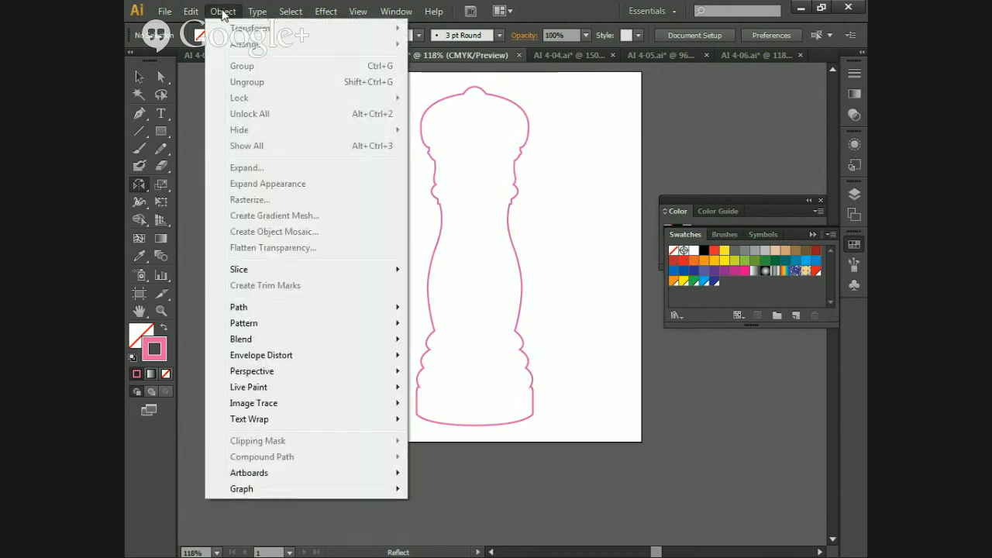
{"action": "mouse_move", "coordinate": [264, 313]}
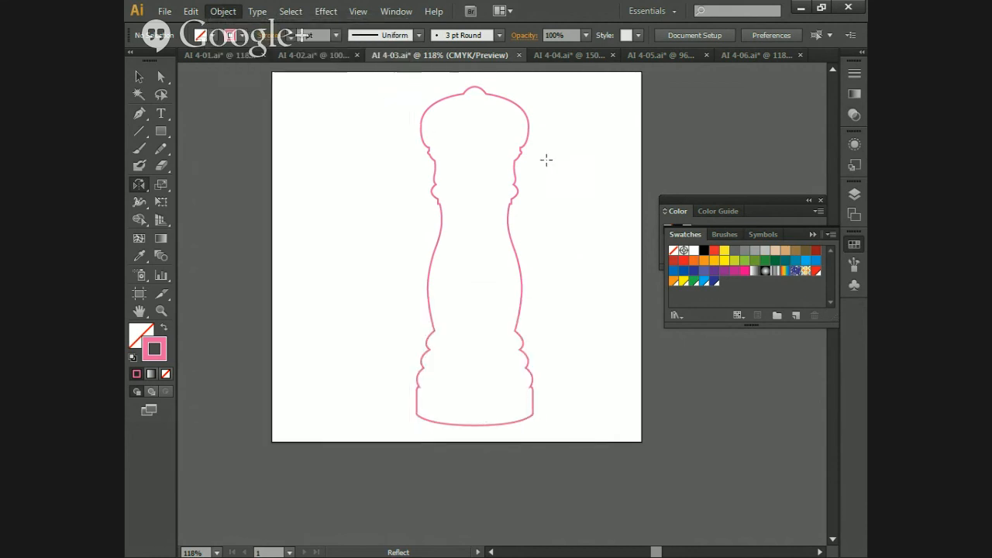
- Review the perspective lettering in AI 4-04.ai and the concentric squares in AI 4-05.ai, including the path commands available for them
{"action": "left_click", "coordinate": [545, 162]}
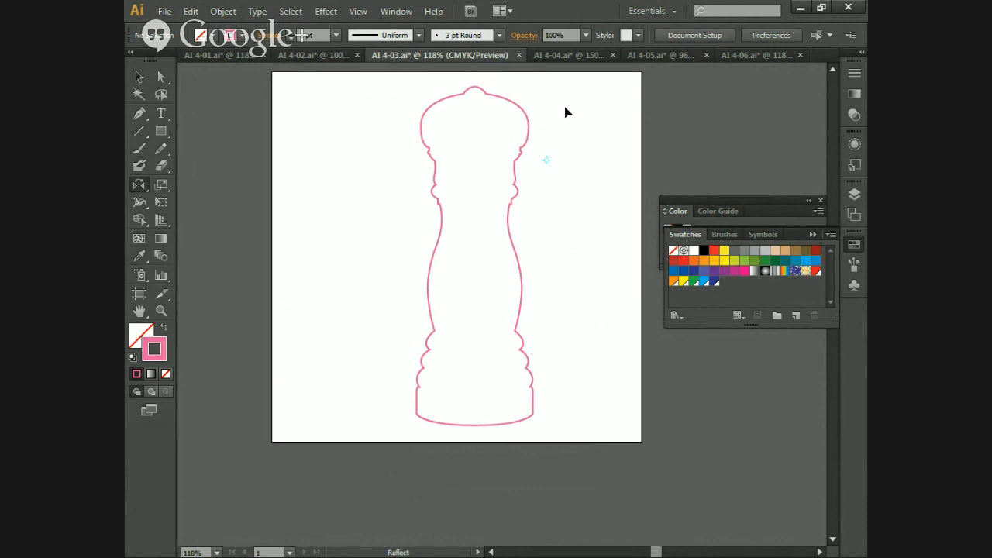
{"action": "left_click", "coordinate": [584, 60]}
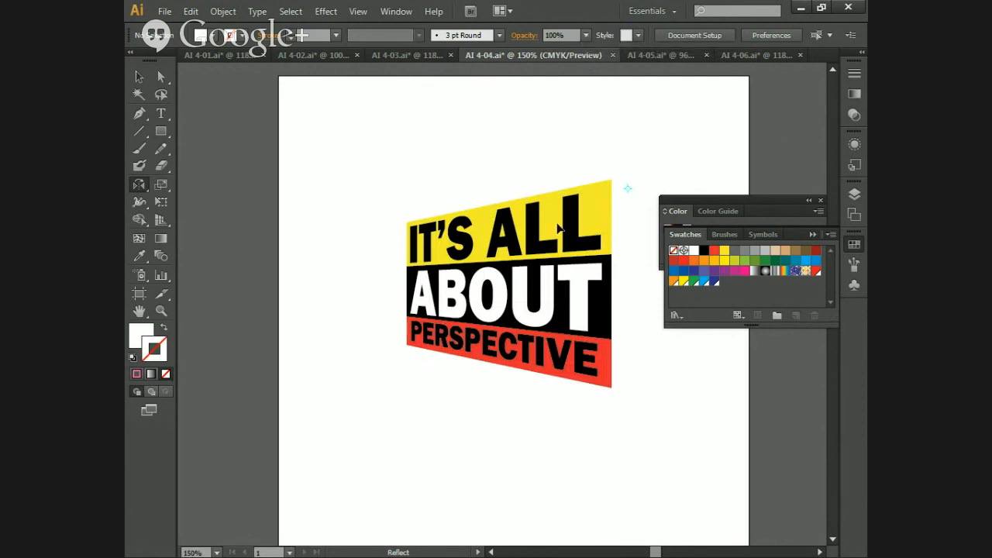
{"action": "left_click", "coordinate": [670, 56]}
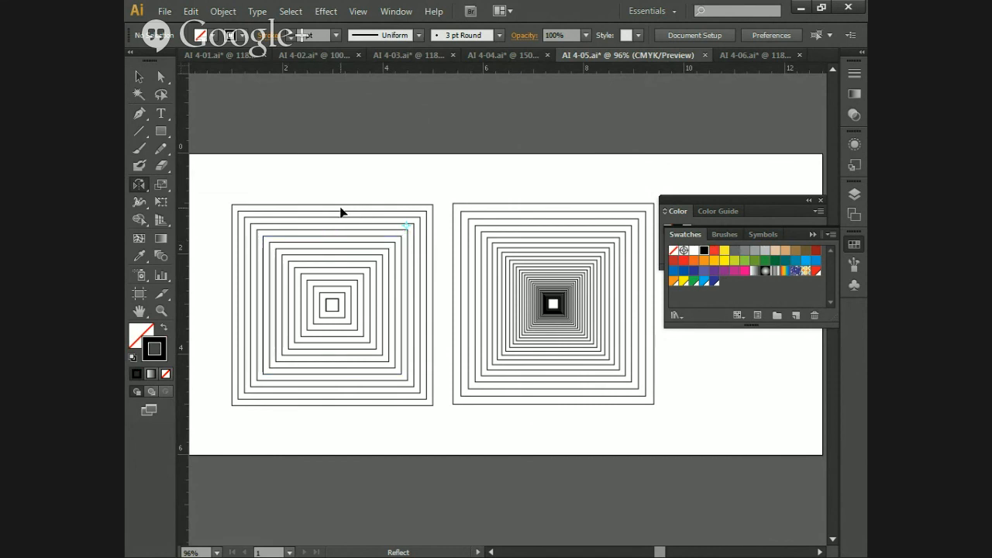
{"action": "left_click", "coordinate": [239, 13]}
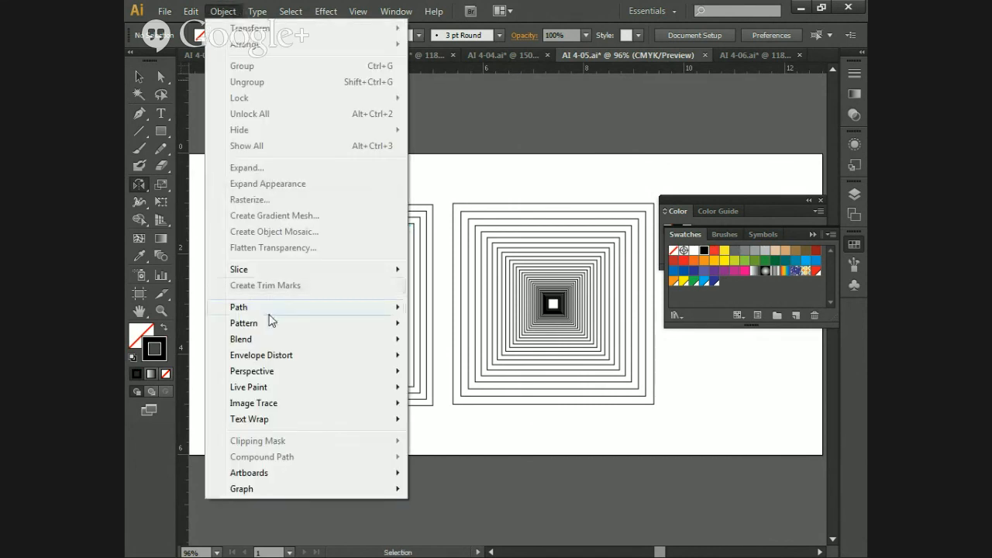
{"action": "mouse_move", "coordinate": [267, 310]}
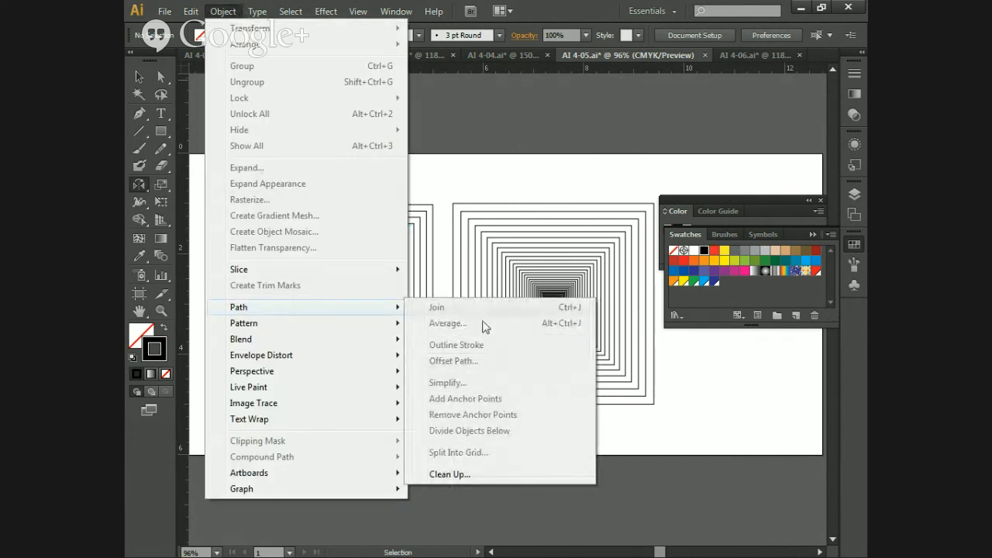
{"action": "left_click", "coordinate": [555, 251]}
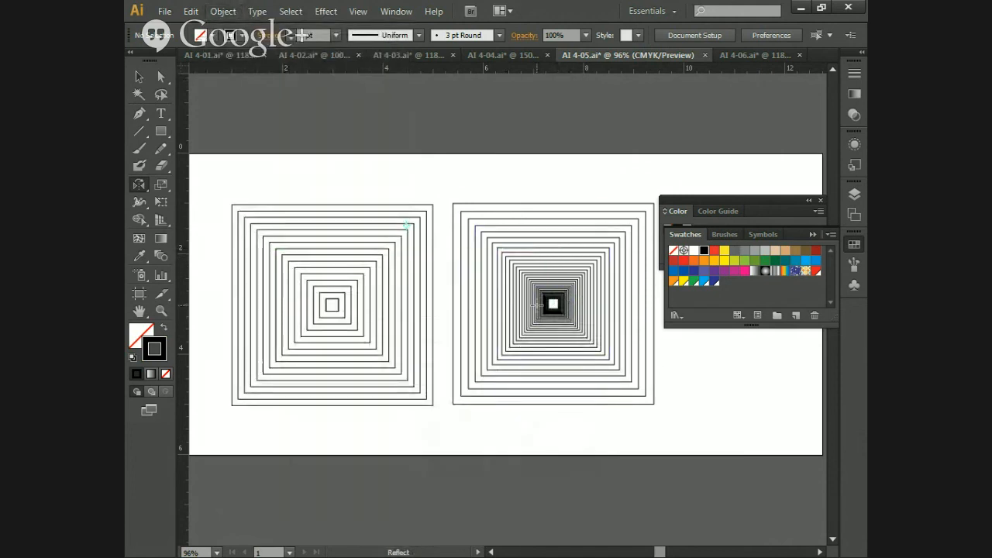
- In AI 4-06.ai, review the pink and yellow S-shape artwork and the Outline Stroke path command
{"action": "left_click", "coordinate": [761, 59]}
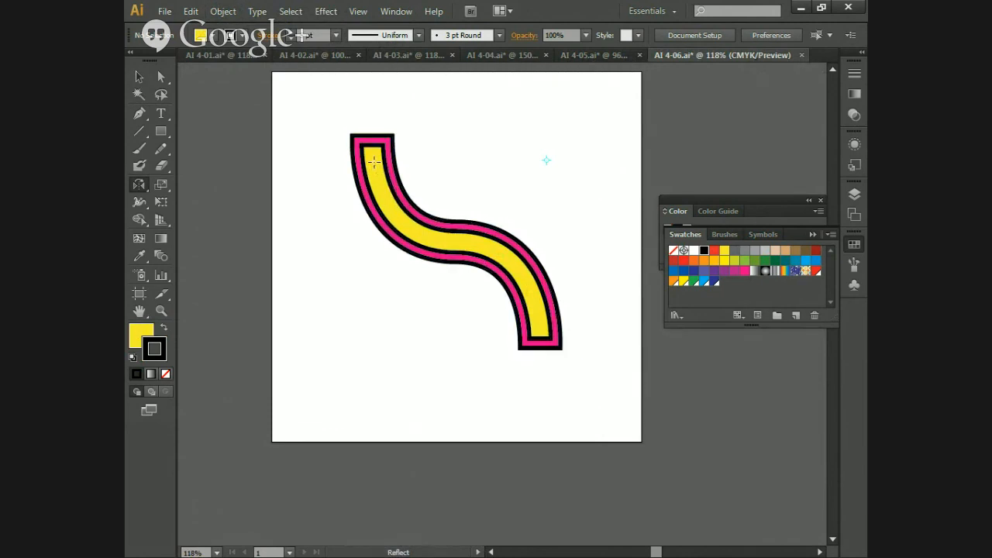
{"action": "left_click", "coordinate": [222, 11]}
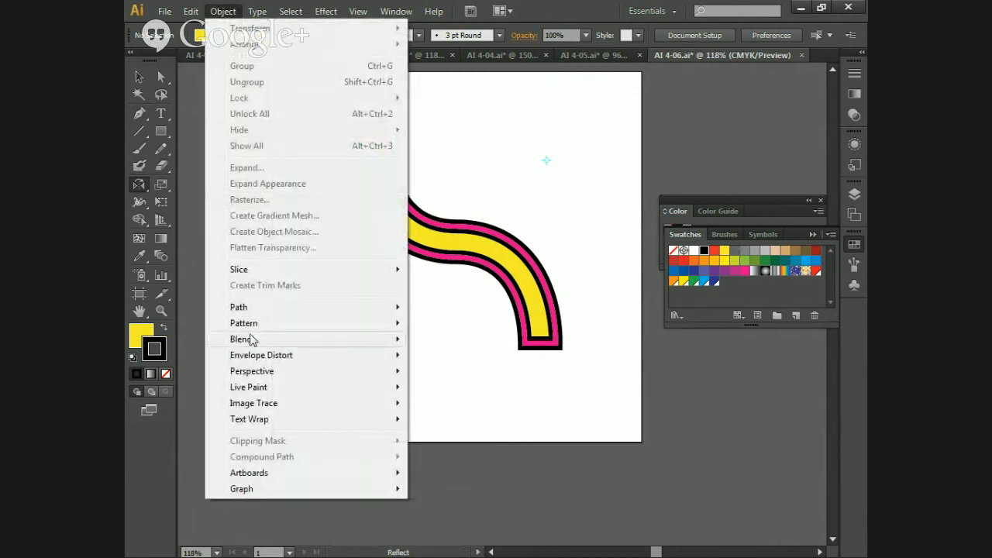
{"action": "mouse_move", "coordinate": [276, 309]}
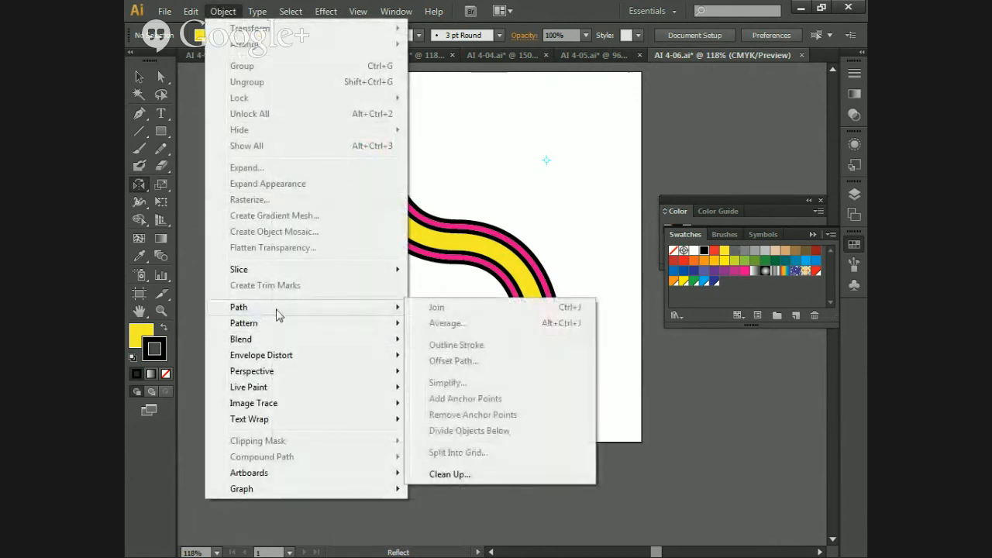
{"action": "left_click", "coordinate": [465, 347]}
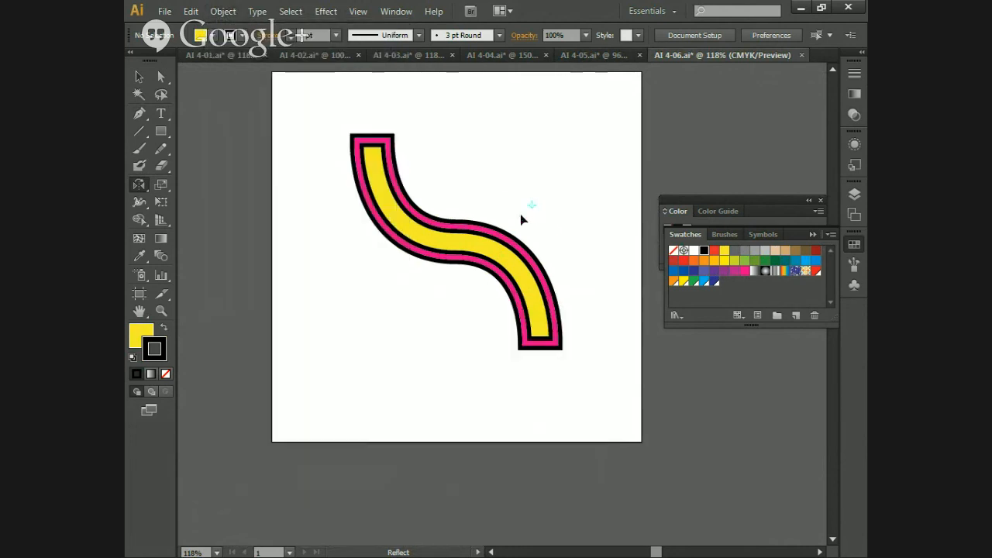